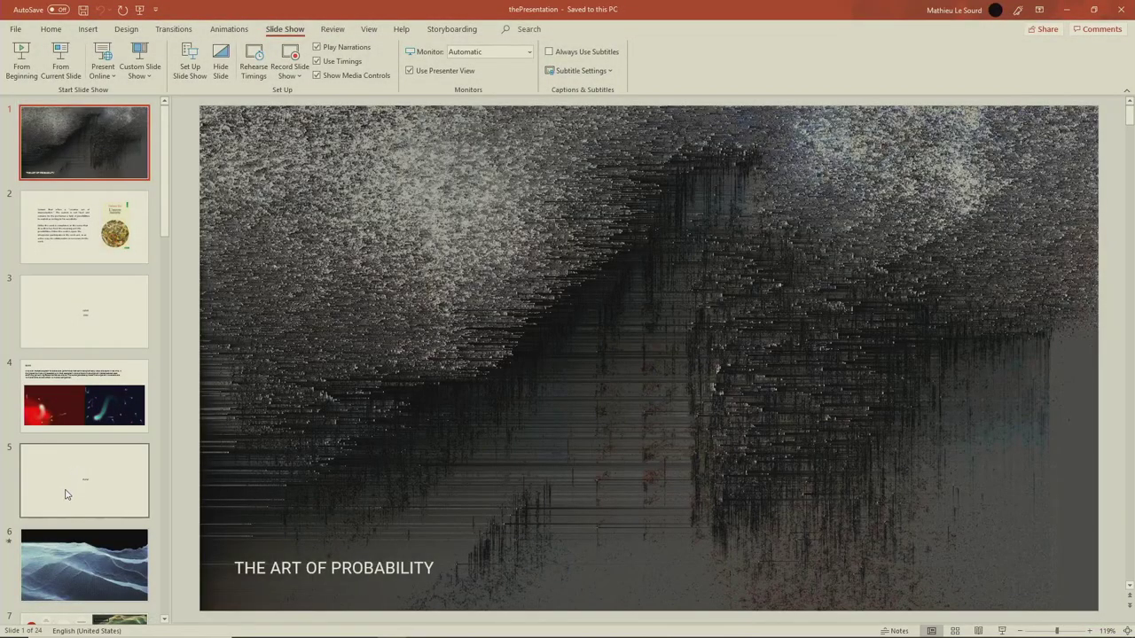
Step: Select slide 6 and play its wireframe wave video in the editing view
scroll(73, 461, down, 1)
click(73, 461)
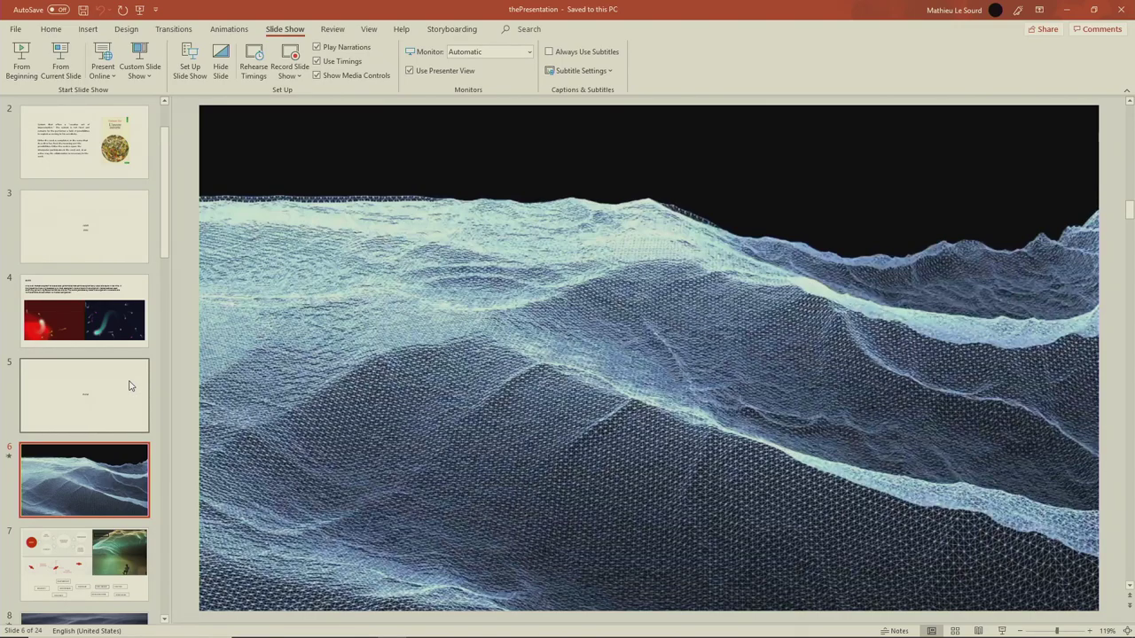
mouse_move(266, 436)
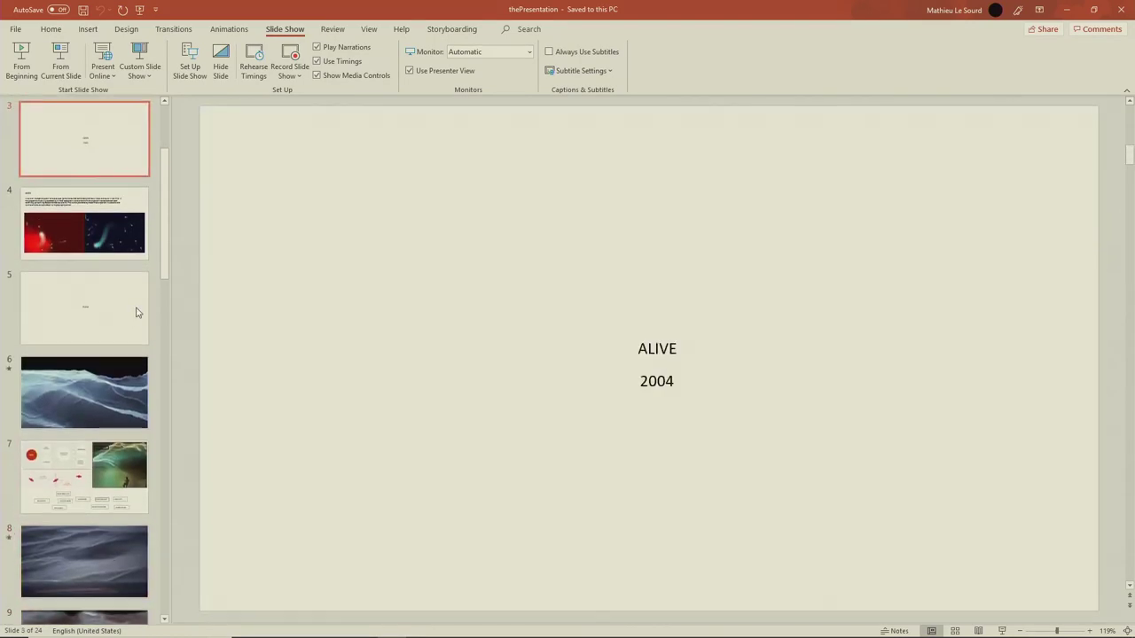
click(85, 396)
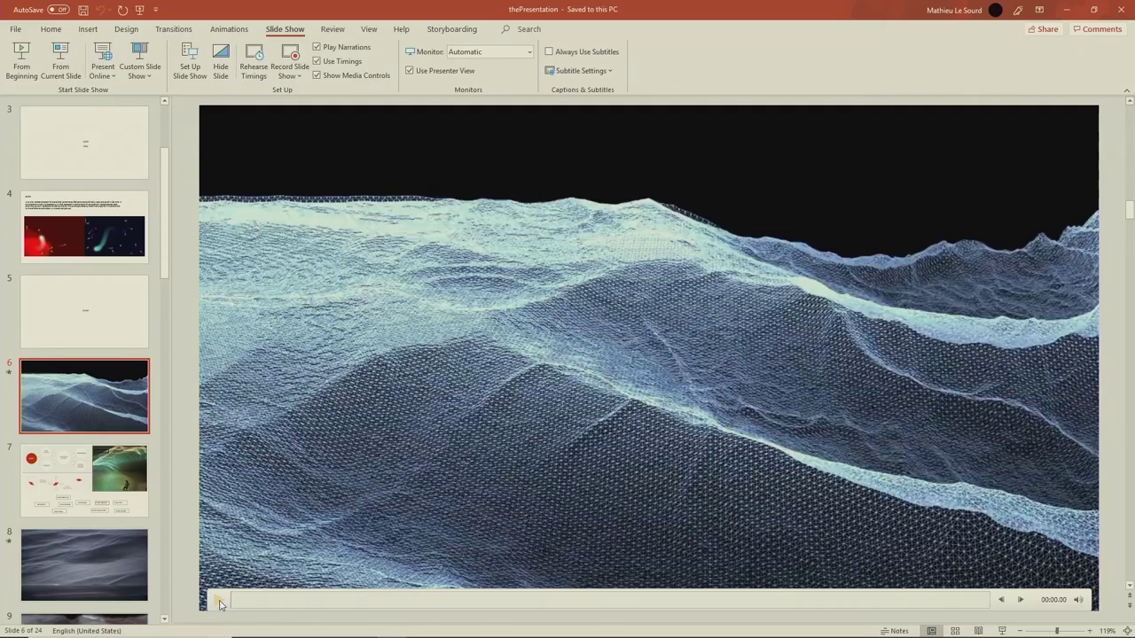
click(217, 600)
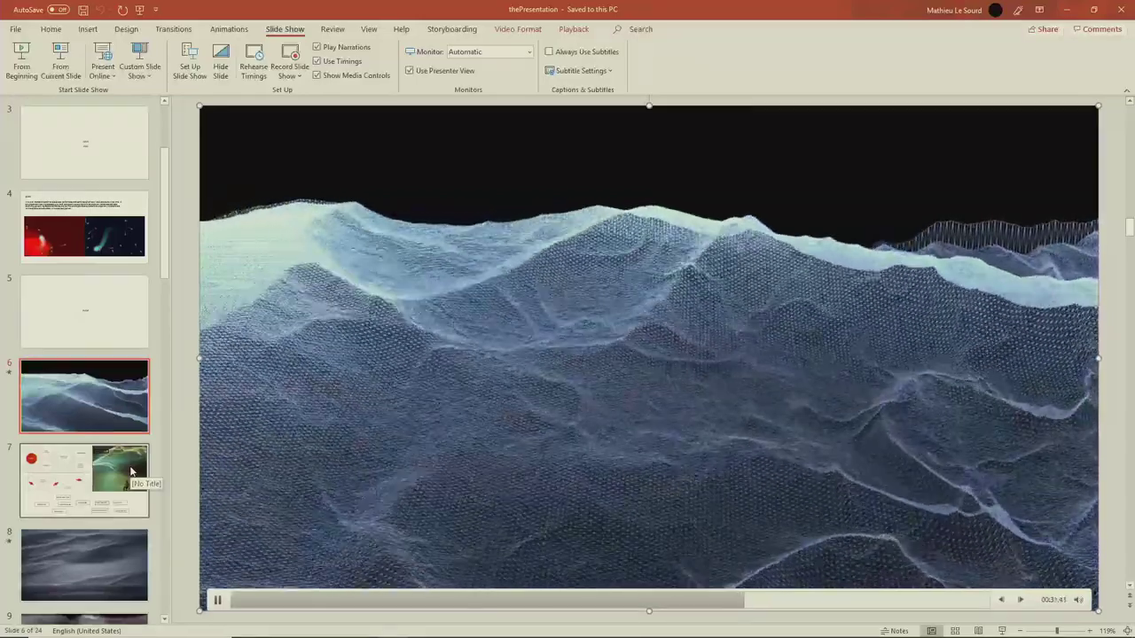
Step: Show slide 7's generative-content diagram with the moon, humidity and temperature inputs
click(130, 471)
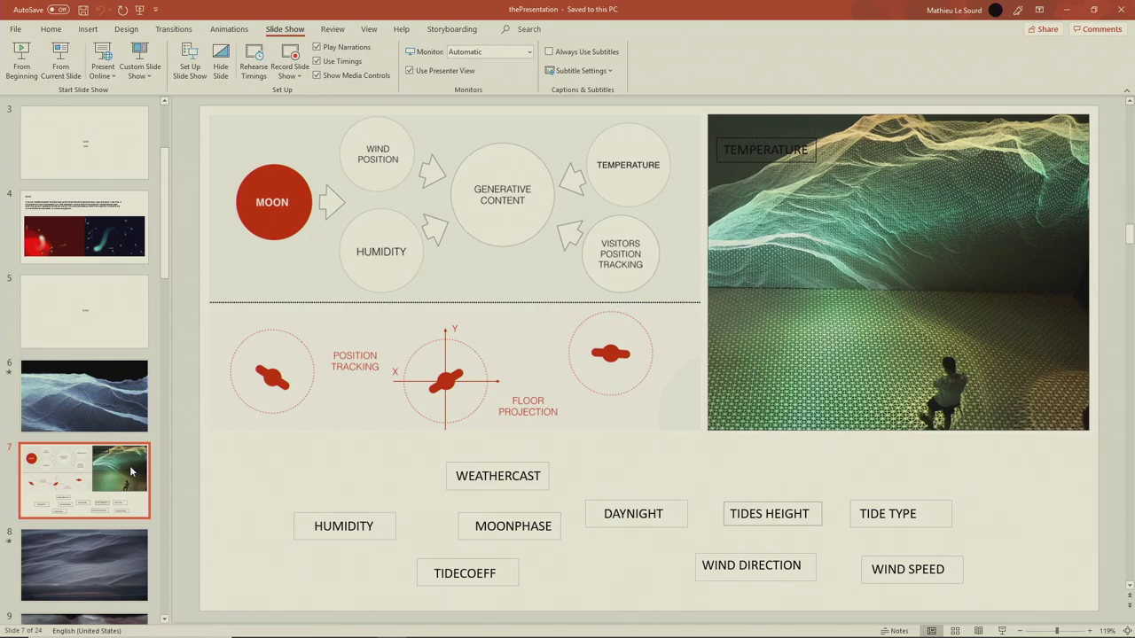
Step: Play slide 8's 'FLOW – A SEA OF REAL-TIME DATA' video, then return to slide 6
click(74, 559)
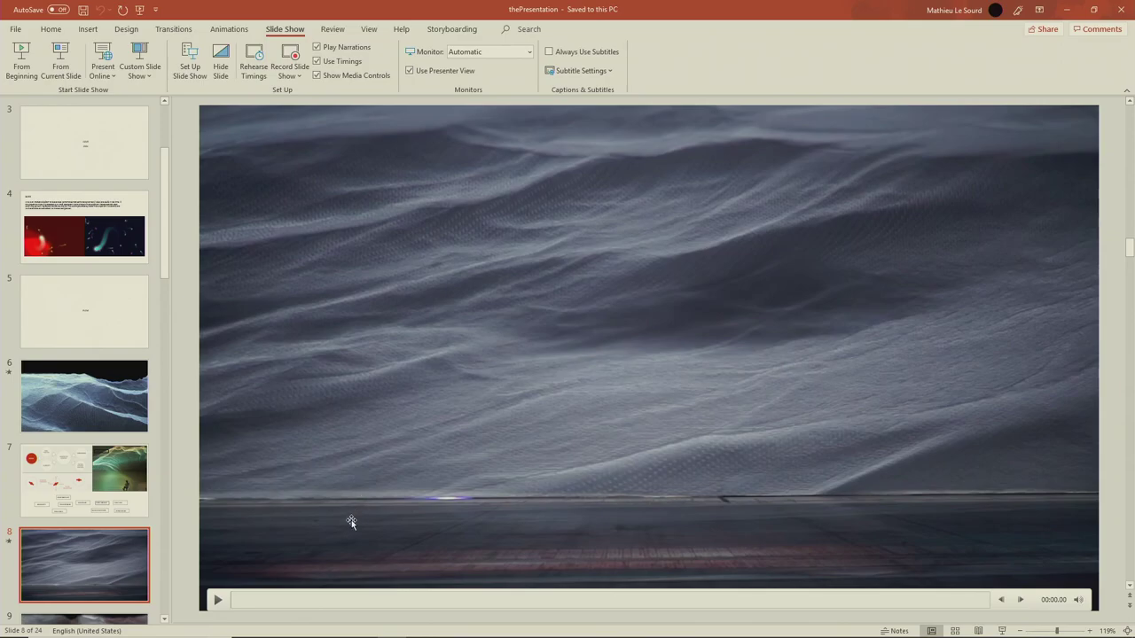
click(215, 601)
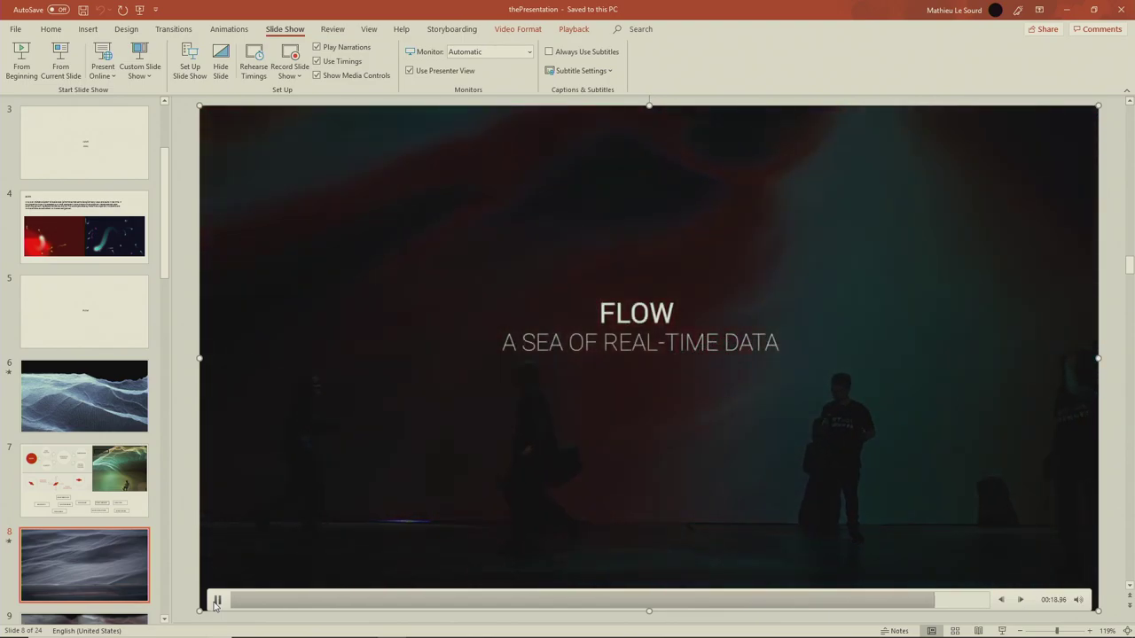
click(60, 417)
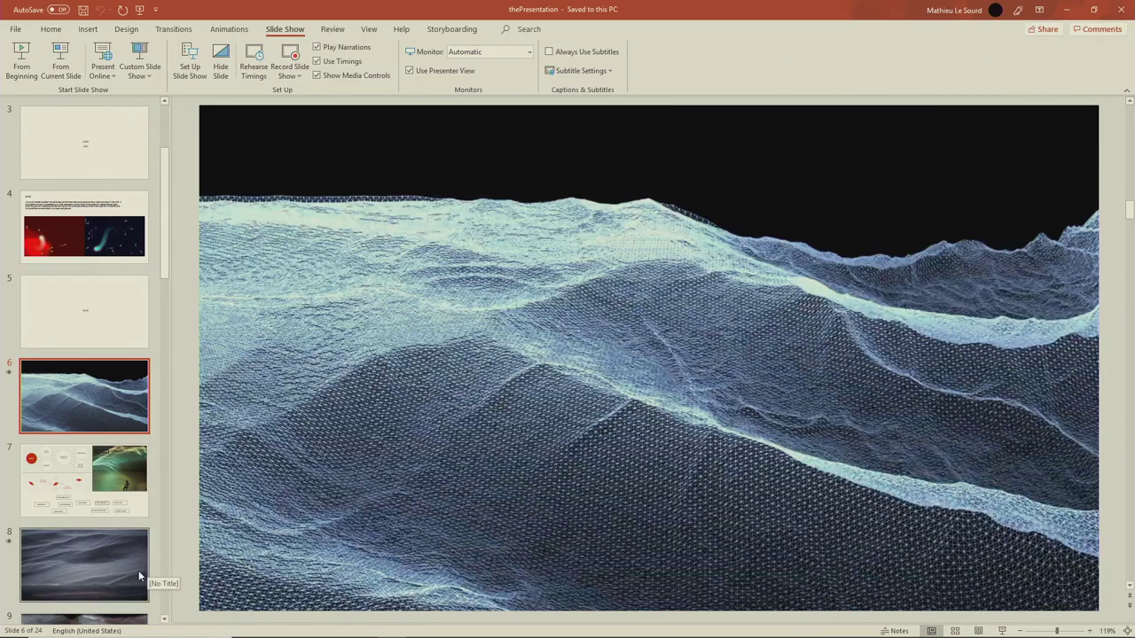
Step: Step through slide 8 and the Montevideo, Vik and Manila terrain slides
scroll(139, 572, down, 2)
click(116, 510)
click(109, 555)
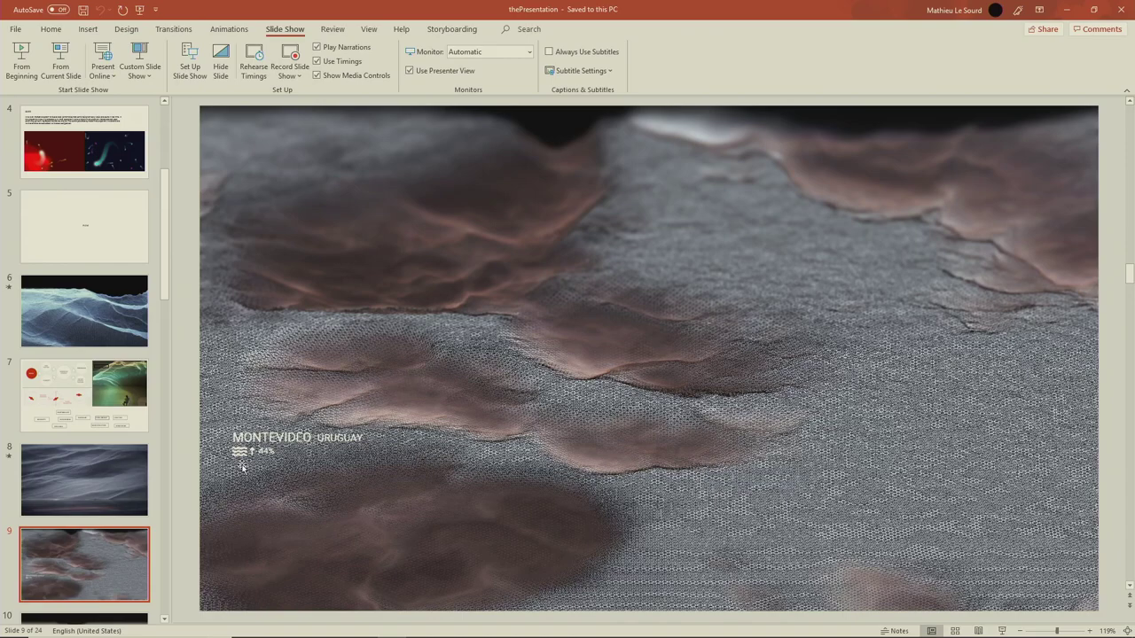
scroll(242, 467, down, 2)
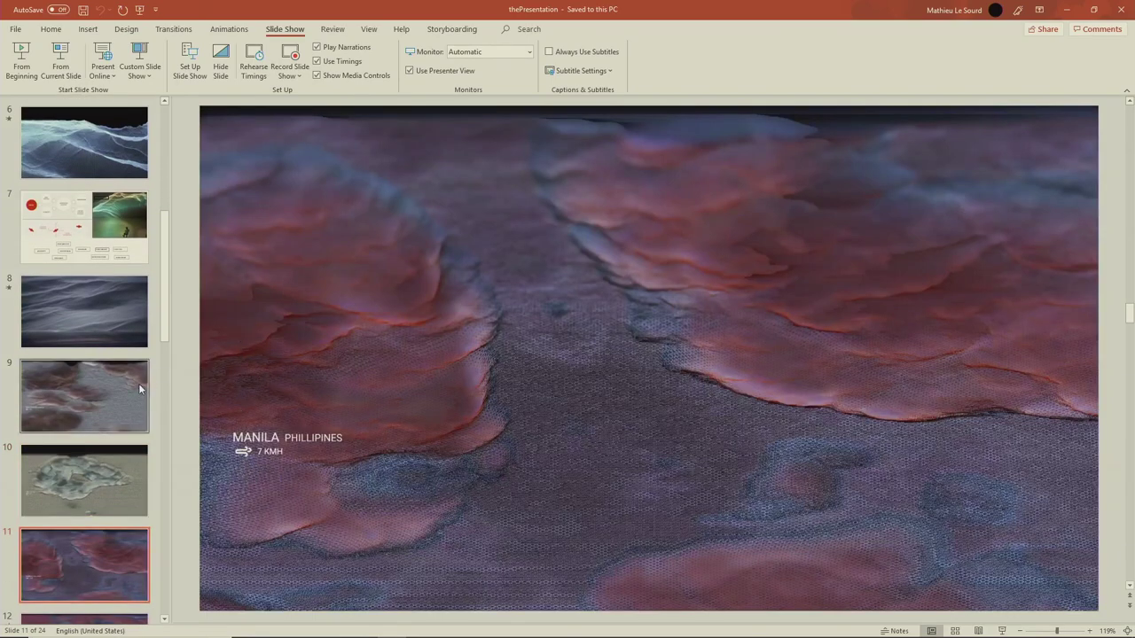
click(100, 504)
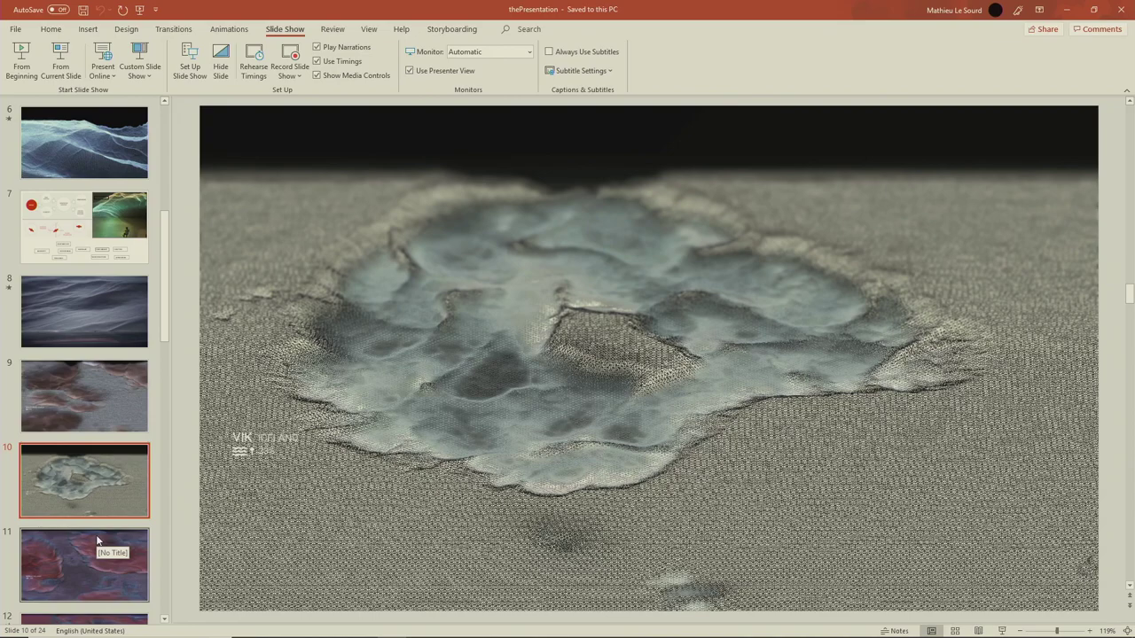
click(98, 540)
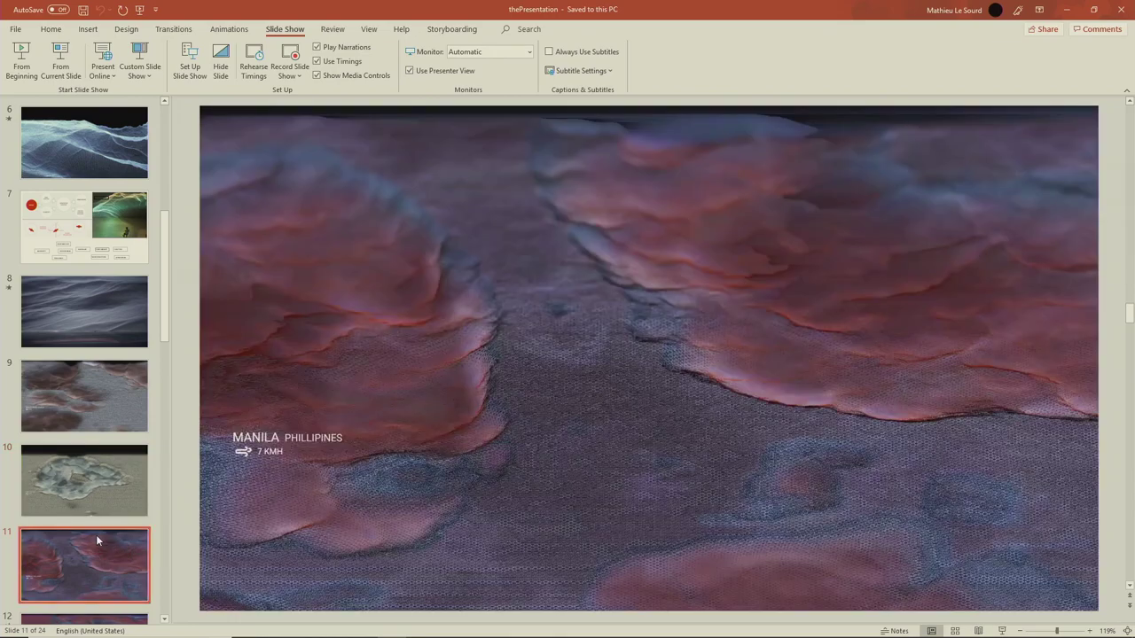
Step: Show slide 12 and play its red-and-grey terrain video to the end
scroll(96, 535, down, 1)
click(96, 608)
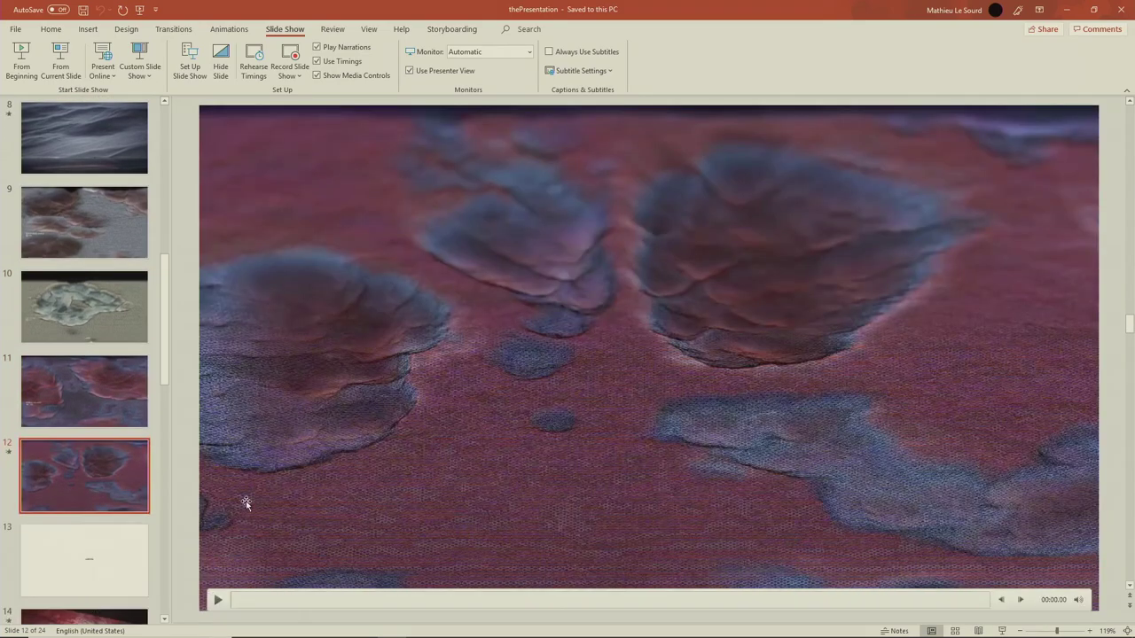
click(219, 601)
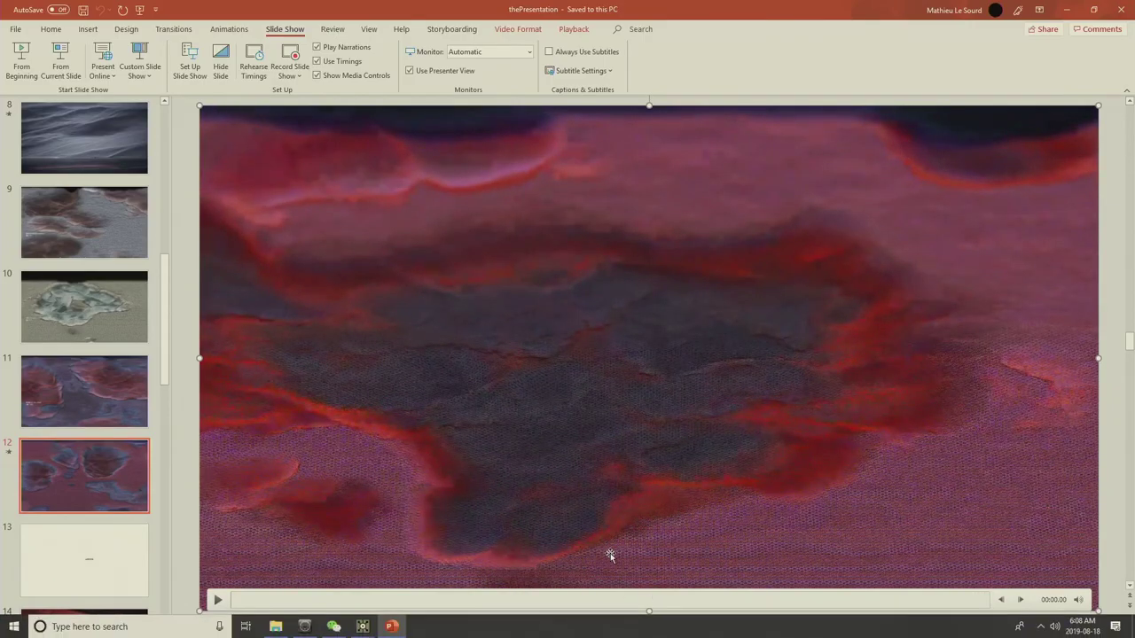
Step: Show the AERYON title slide 13, then scroll the slide list toward slide 14
click(137, 546)
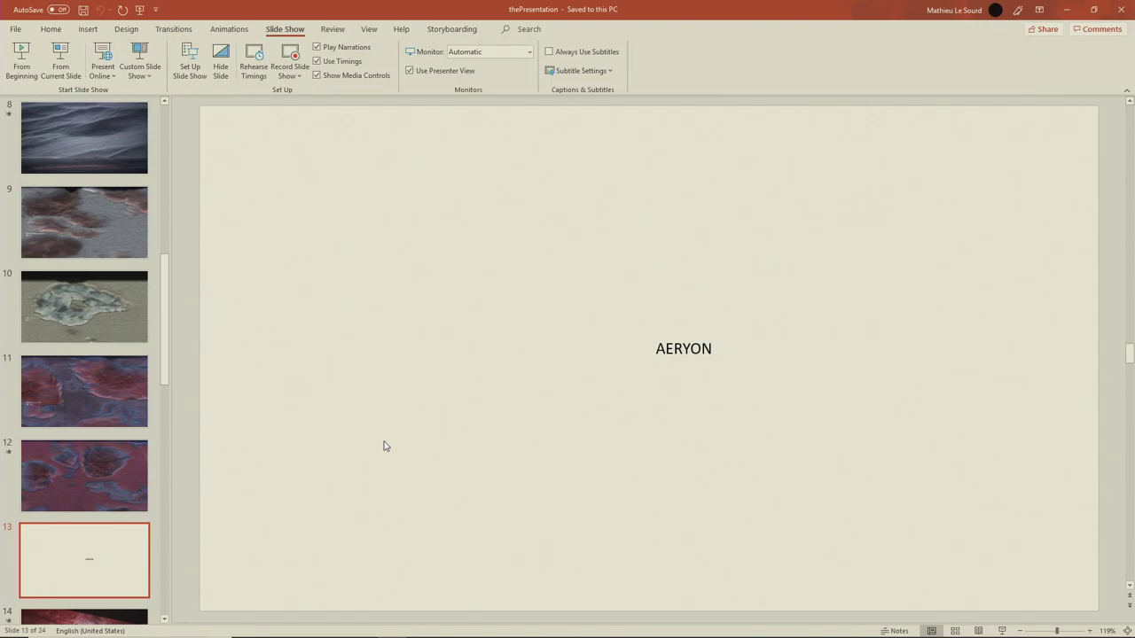
right_click(165, 364)
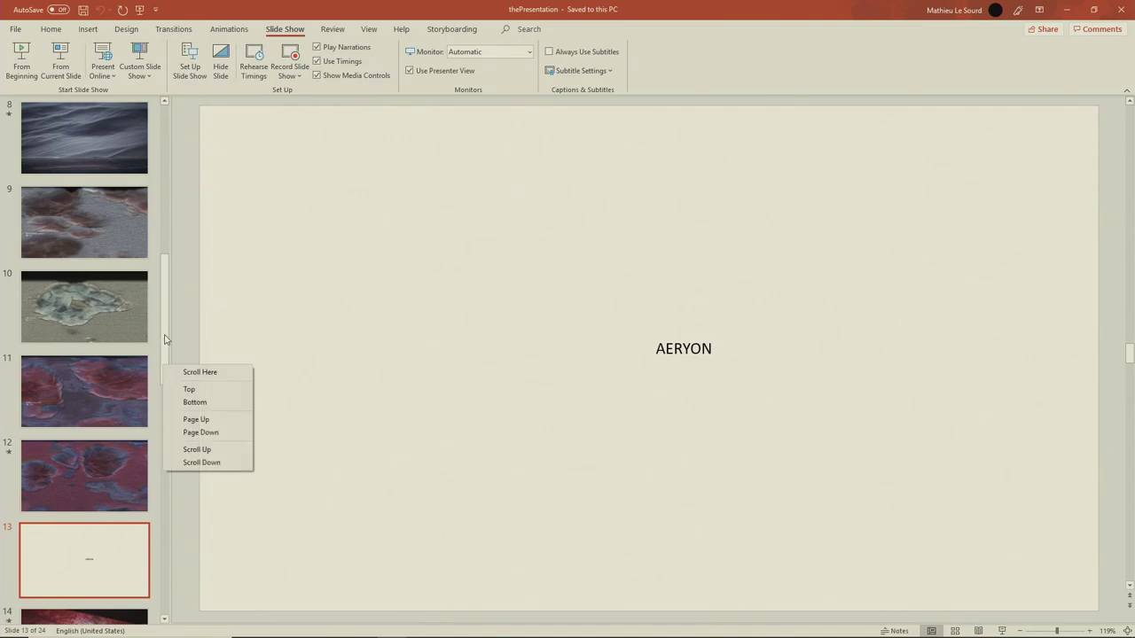
key(Escape)
scroll(169, 372, down, 1)
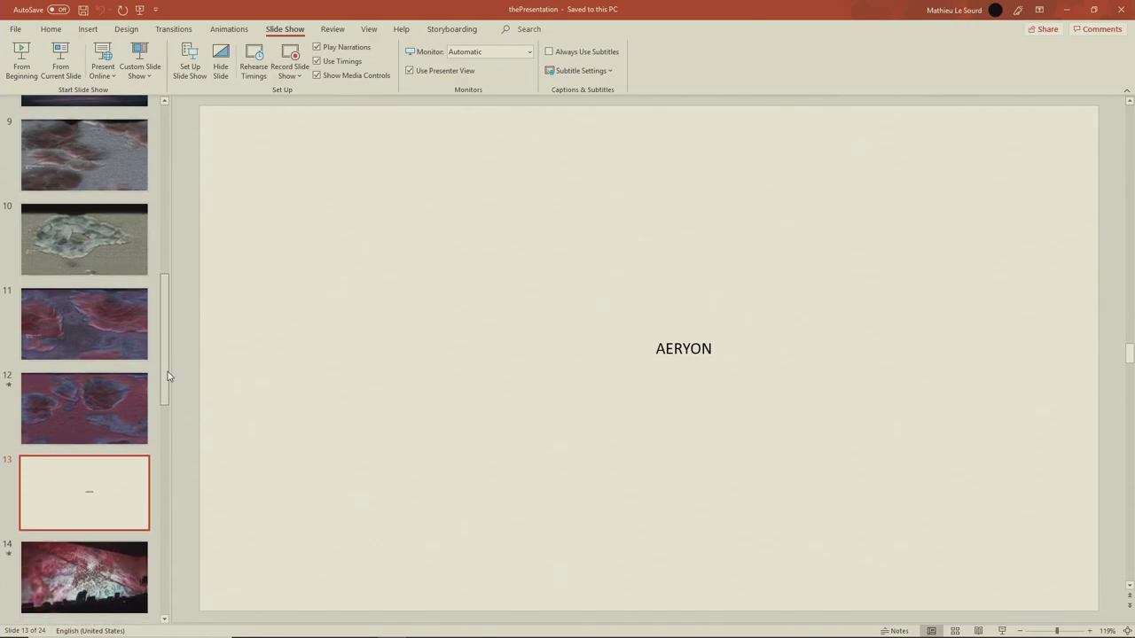
scroll(171, 381, down, 1)
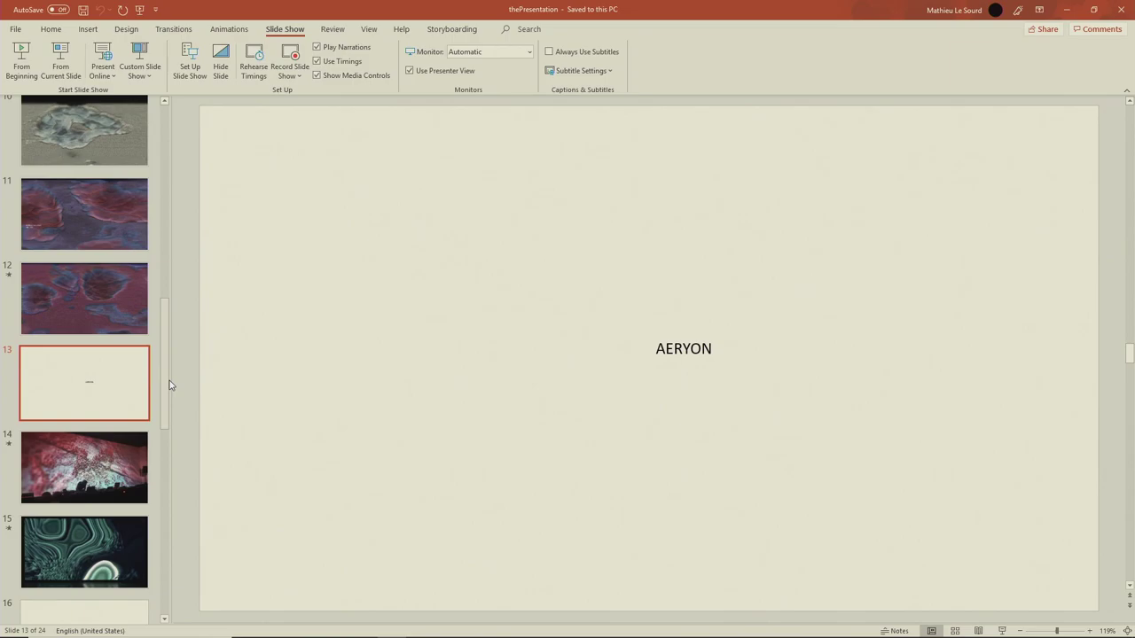
scroll(168, 389, down, 1)
Step: Advance to slide 14 and play its live-performance projection video
key(Down)
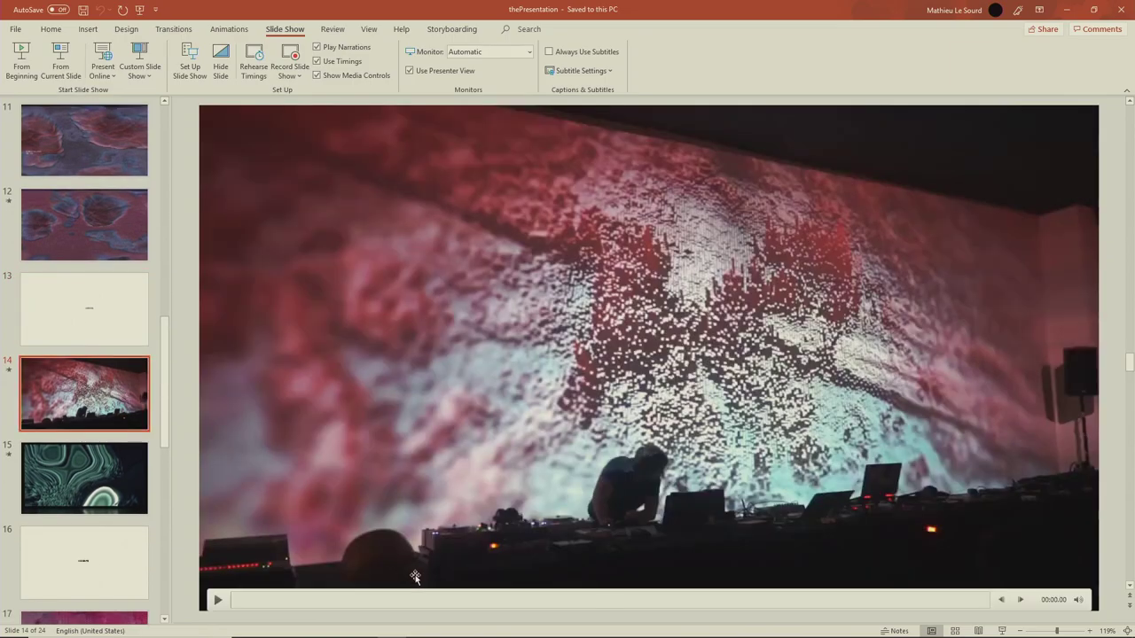
mouse_move(222, 596)
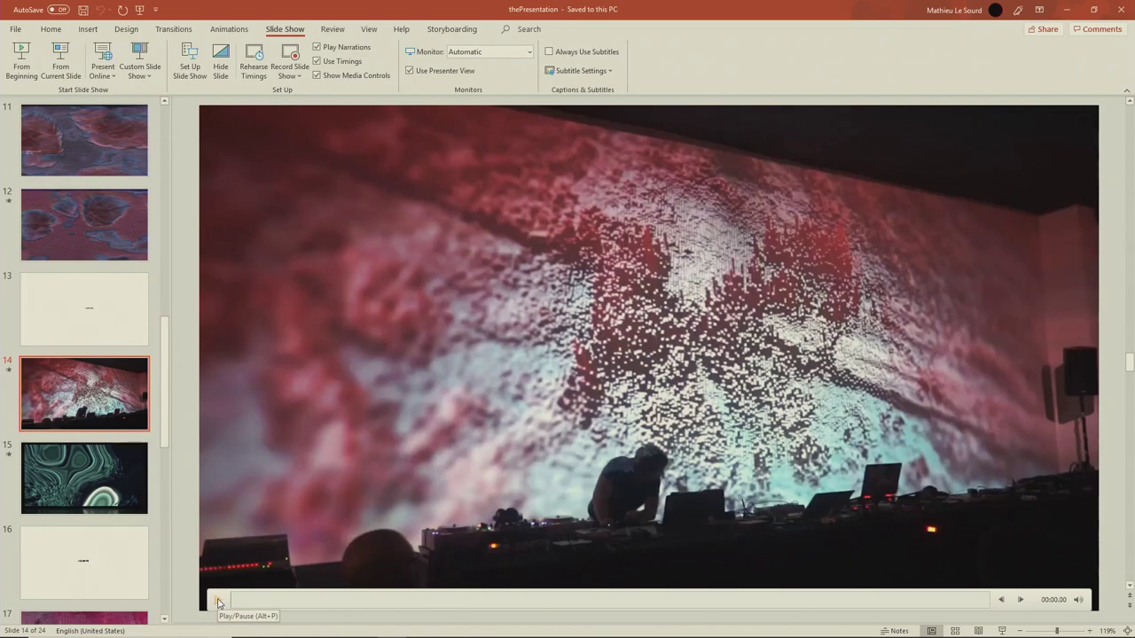
click(219, 602)
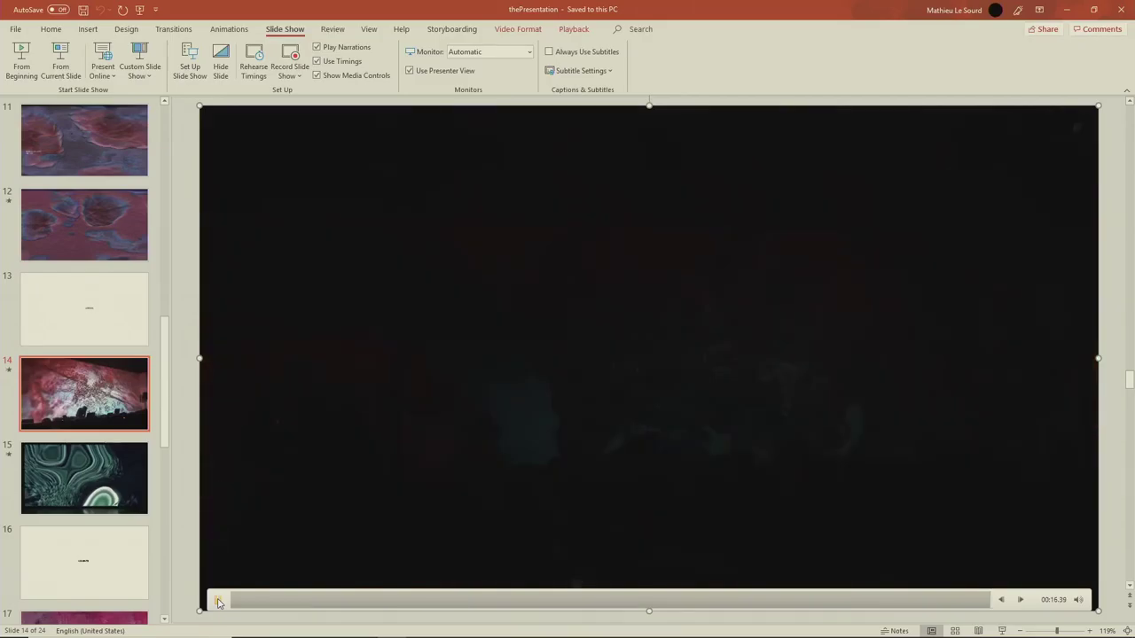
click(108, 470)
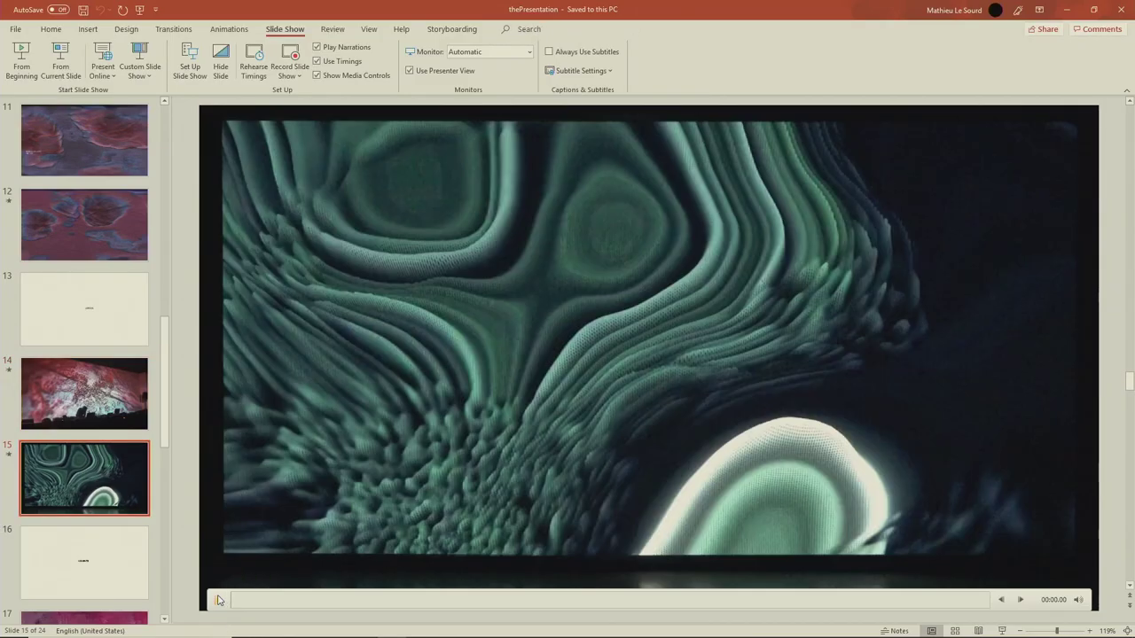
click(218, 599)
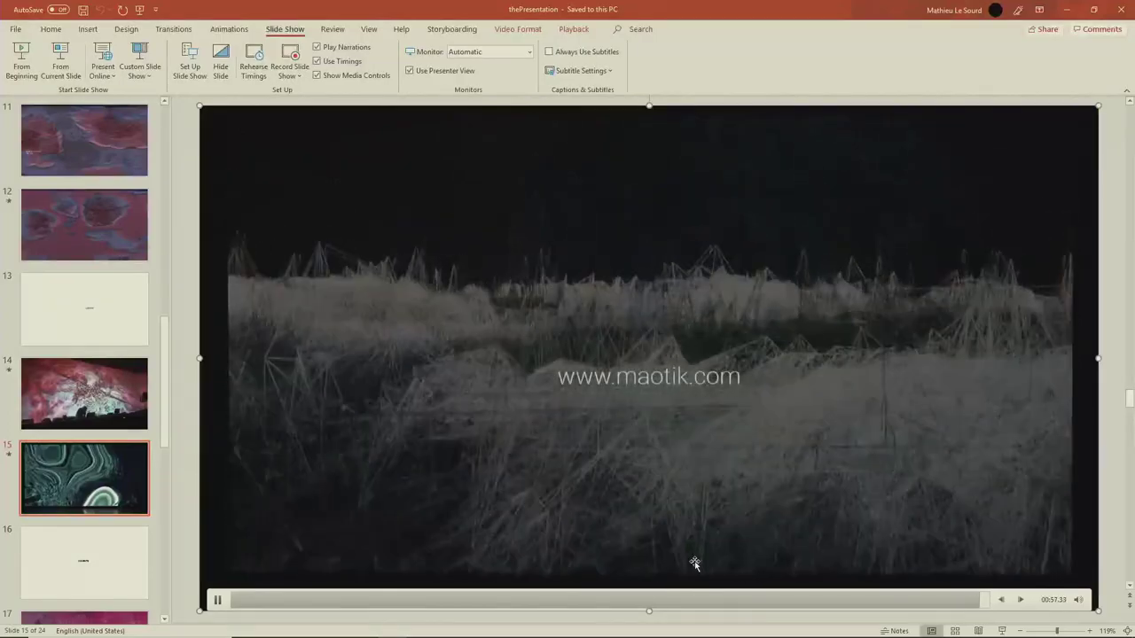
Step: Launch Google Earth Pro from the Start menu's app list
mouse_move(71, 635)
click(13, 627)
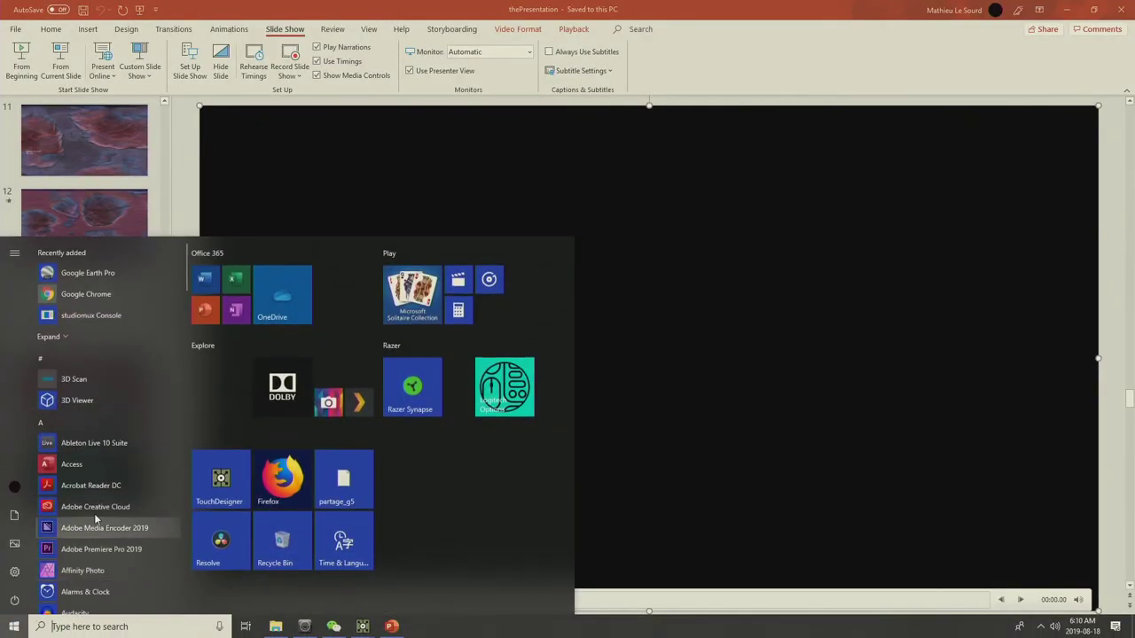
scroll(103, 484, down, 3)
scroll(103, 486, down, 5)
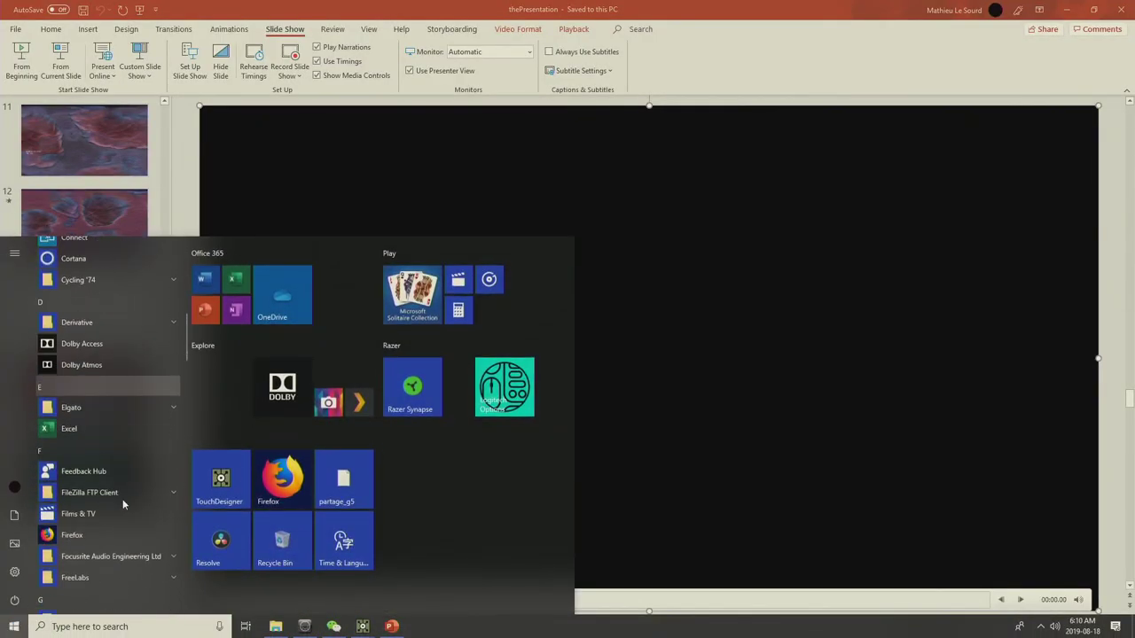
scroll(124, 492, down, 4)
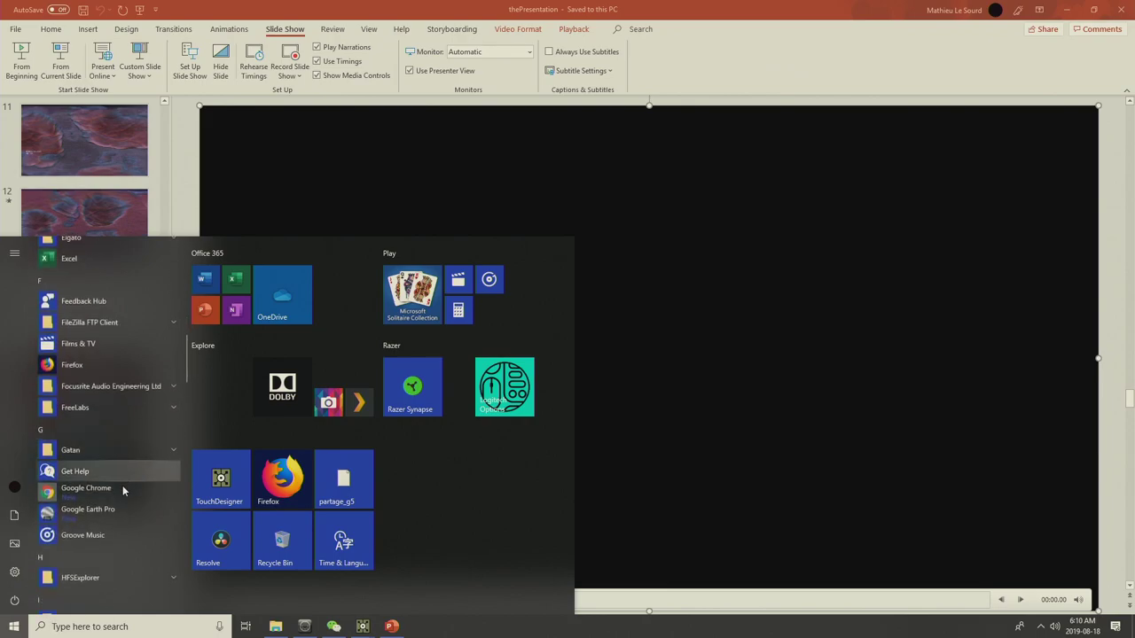
click(112, 514)
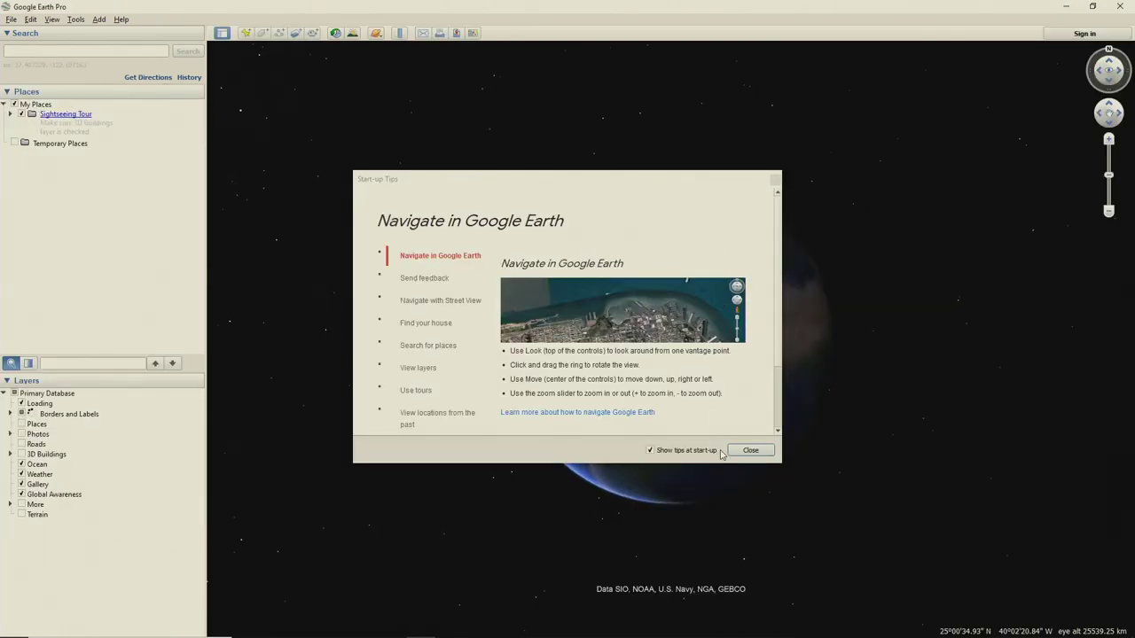
Step: Dismiss the start-up tips and search for Montreal, QC, Canada
click(748, 450)
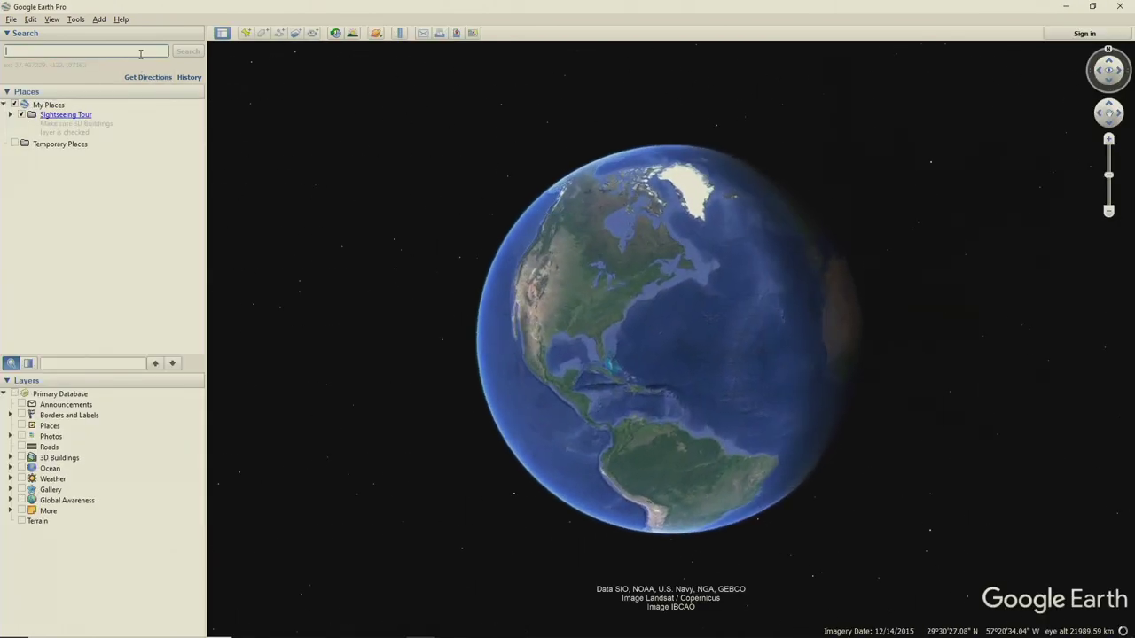
text(montr)
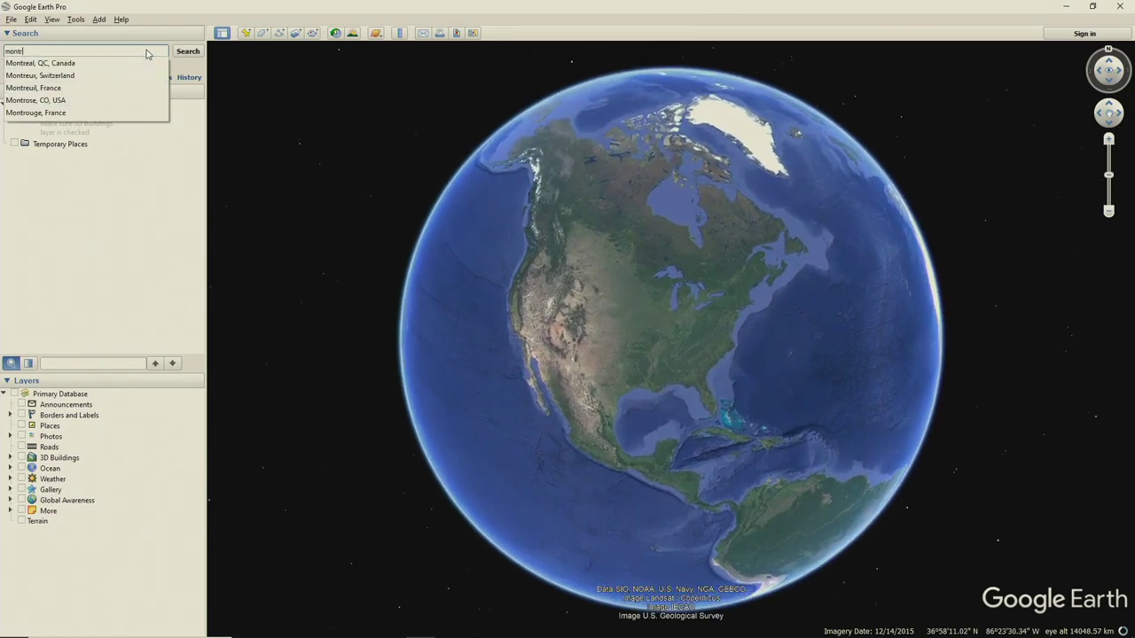
text(eal)
click(120, 63)
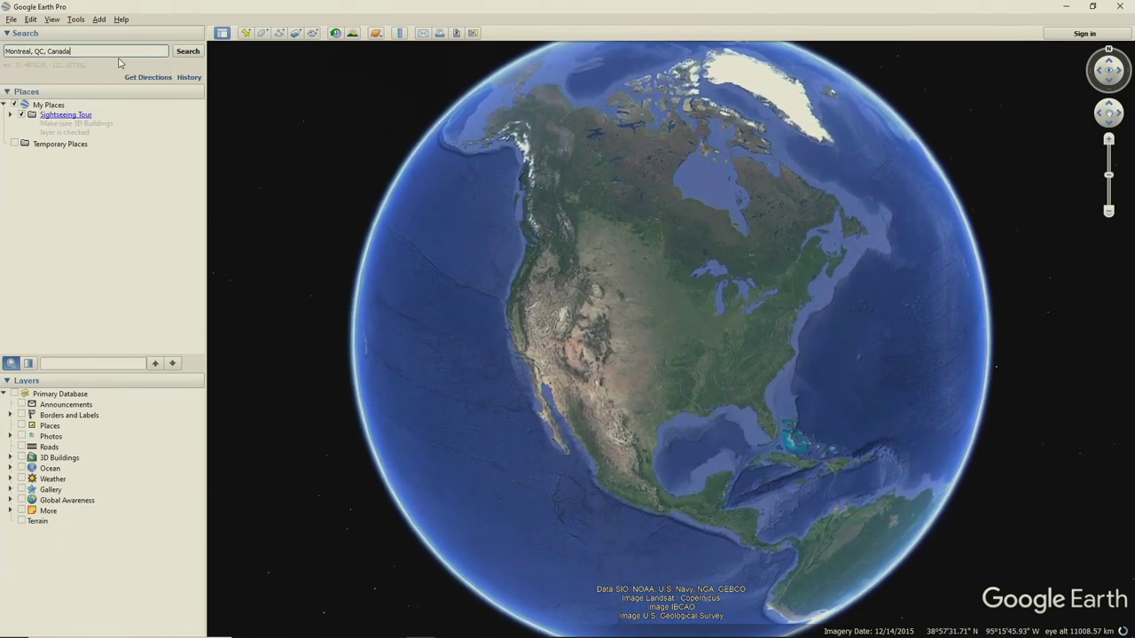
click(187, 51)
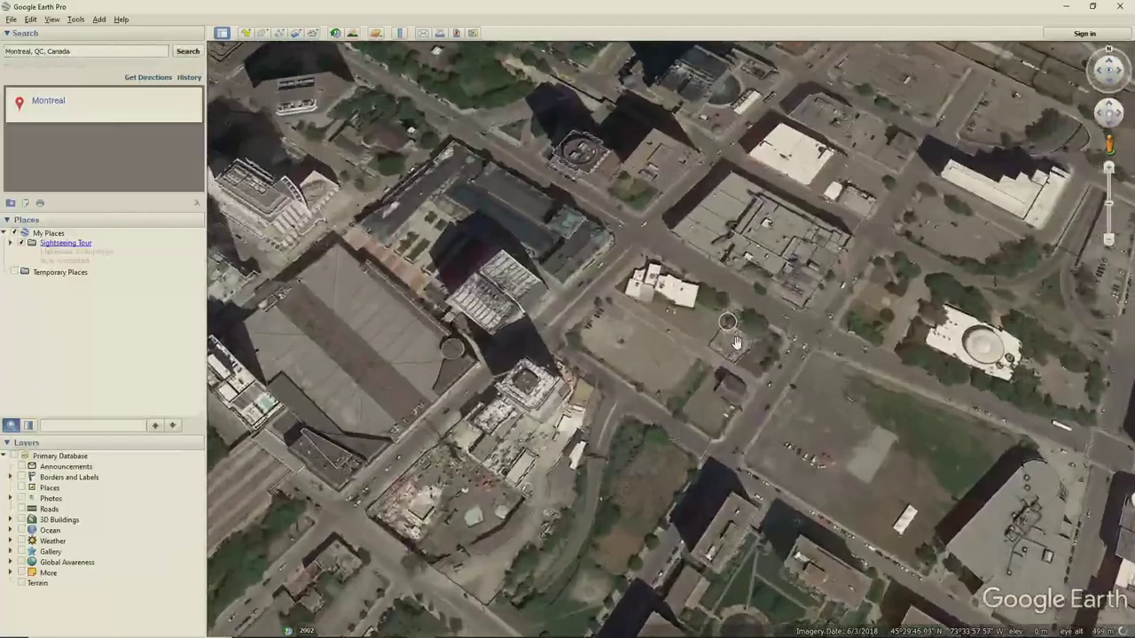
Step: Zoom in and out to frame downtown Montreal's city blocks
scroll(752, 370, down, 3)
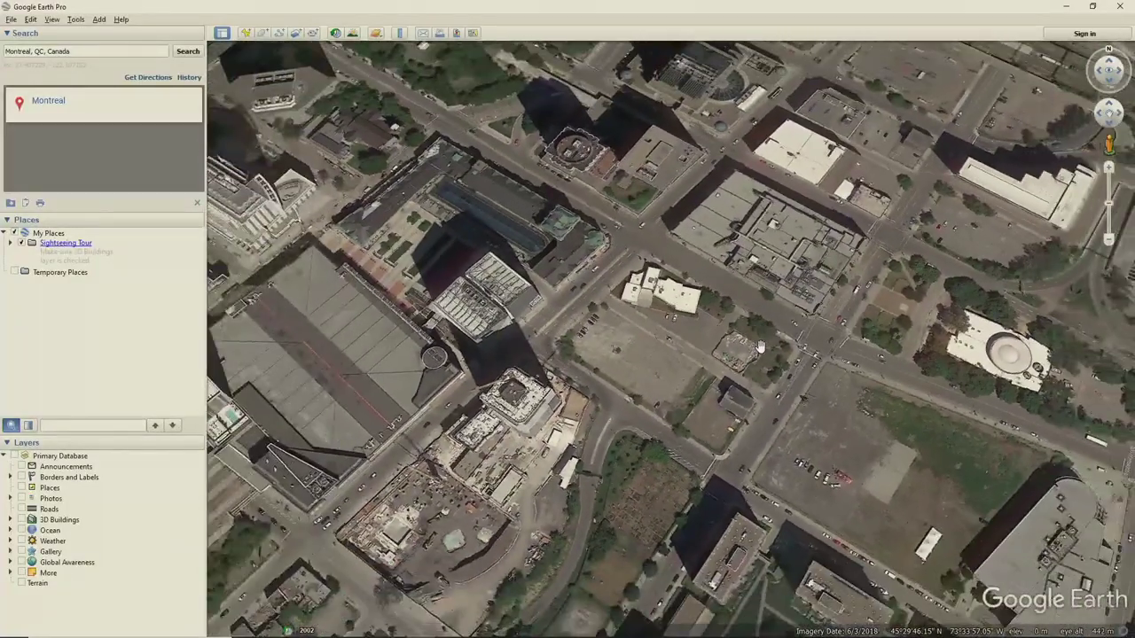
scroll(643, 269, up, 2)
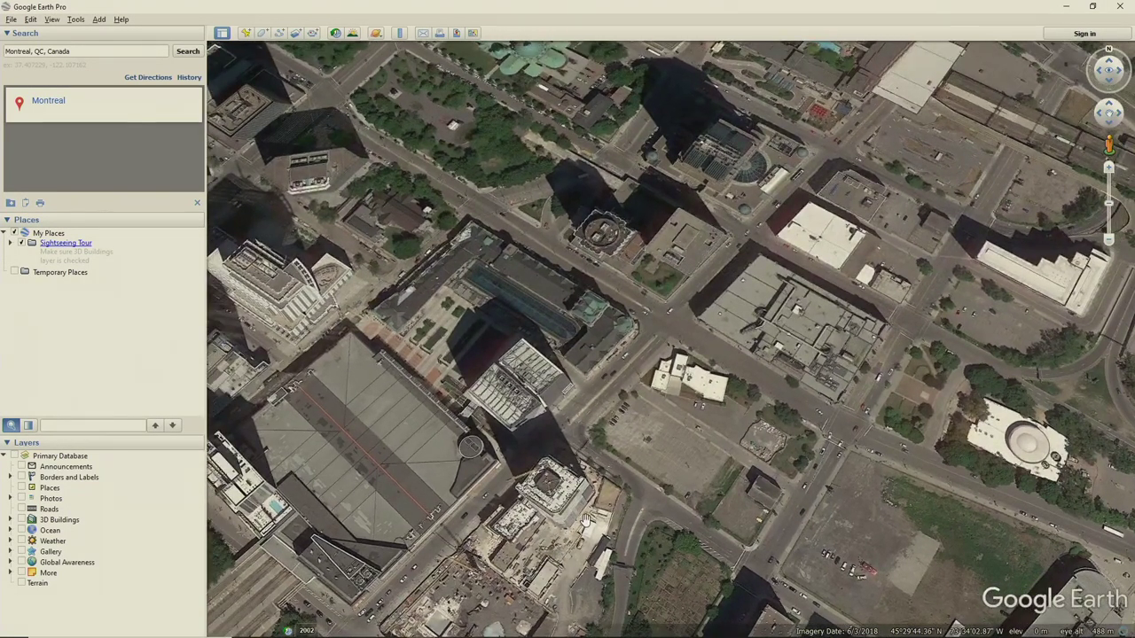
scroll(608, 452, down, 3)
scroll(608, 452, down, 3)
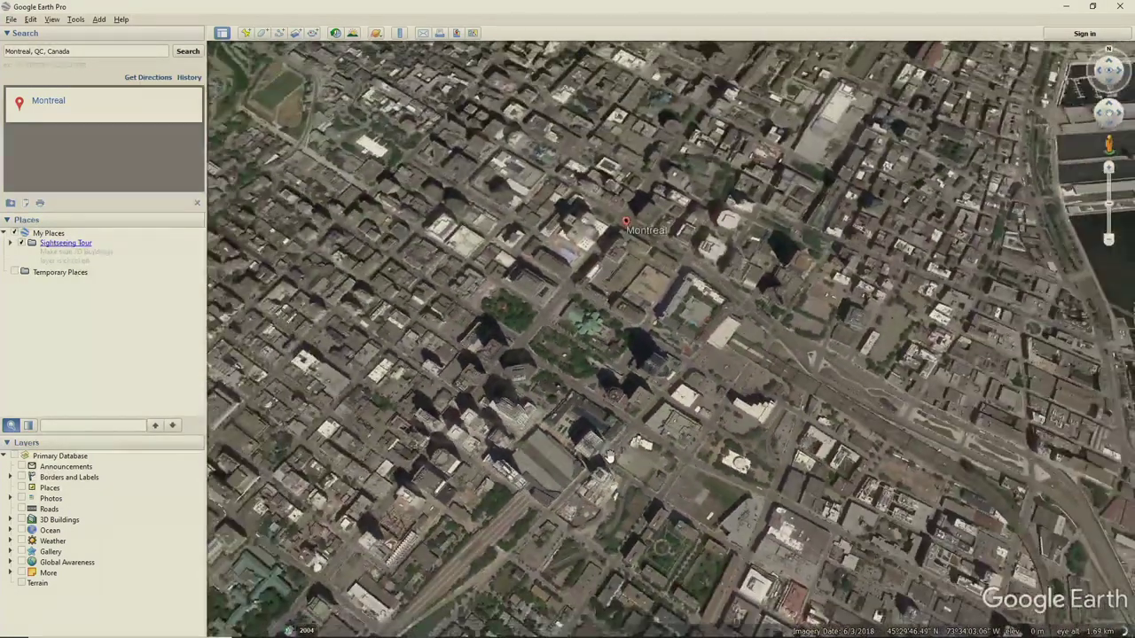
scroll(608, 453, up, 2)
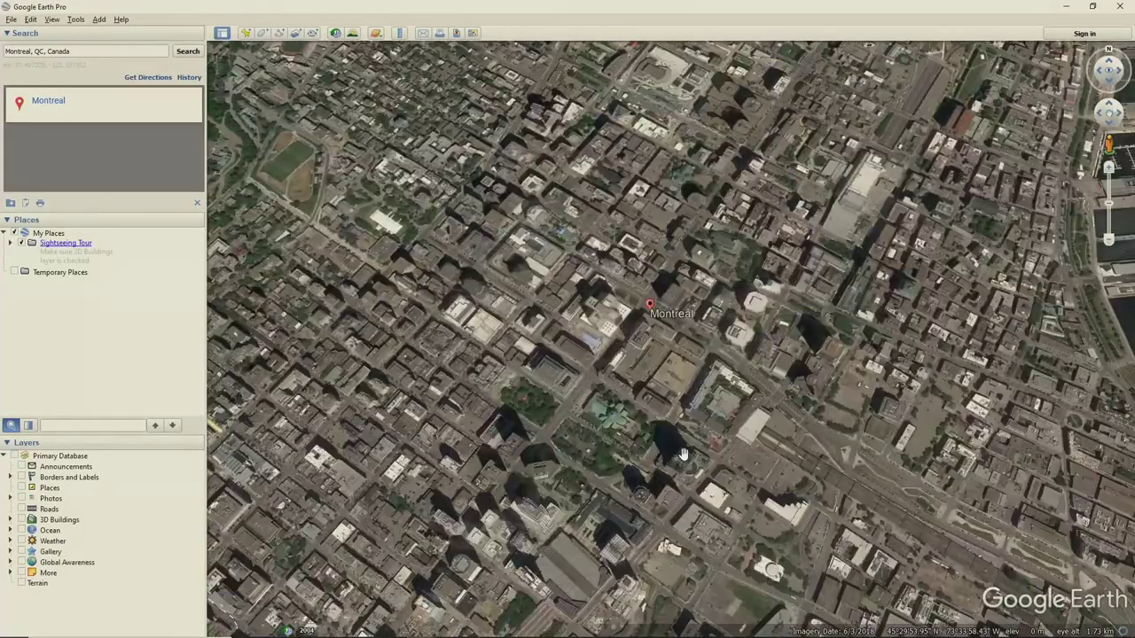
scroll(684, 425, up, 2)
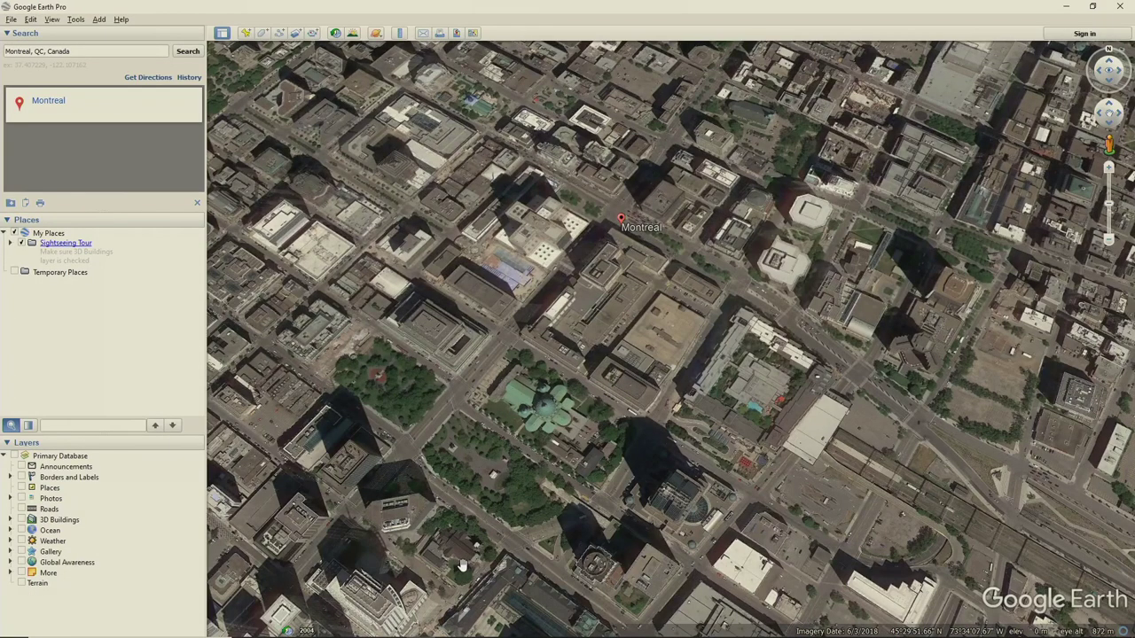
Step: Launch Image Composite Editor via an 'im' search, then return to TouchDesigner's aeryon.1.toe project
mouse_move(281, 631)
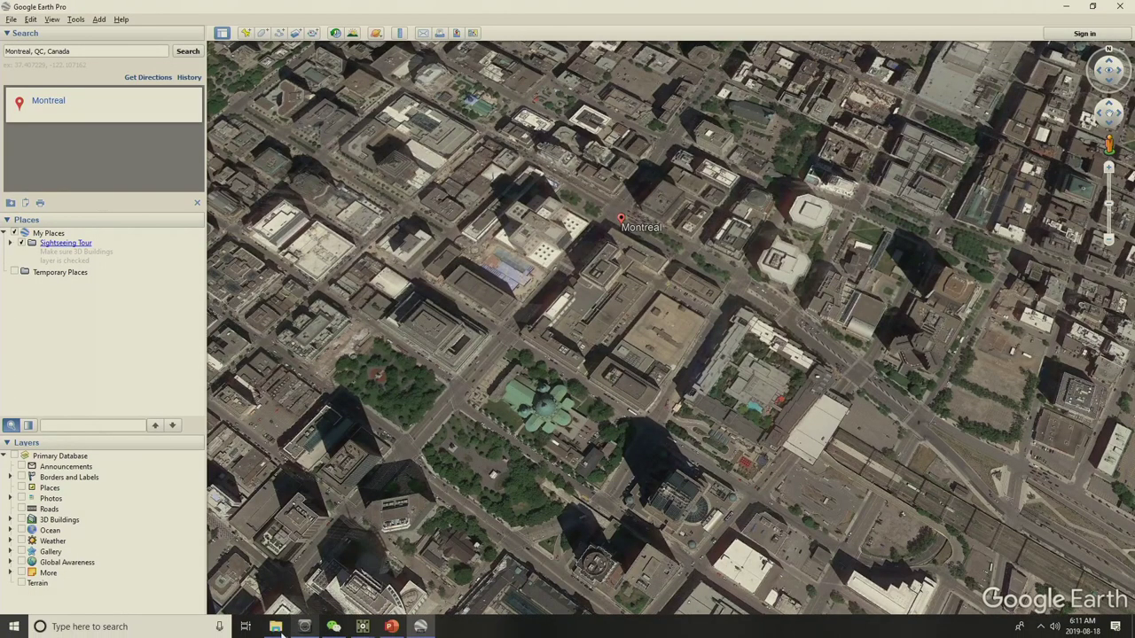
click(121, 627)
text(im)
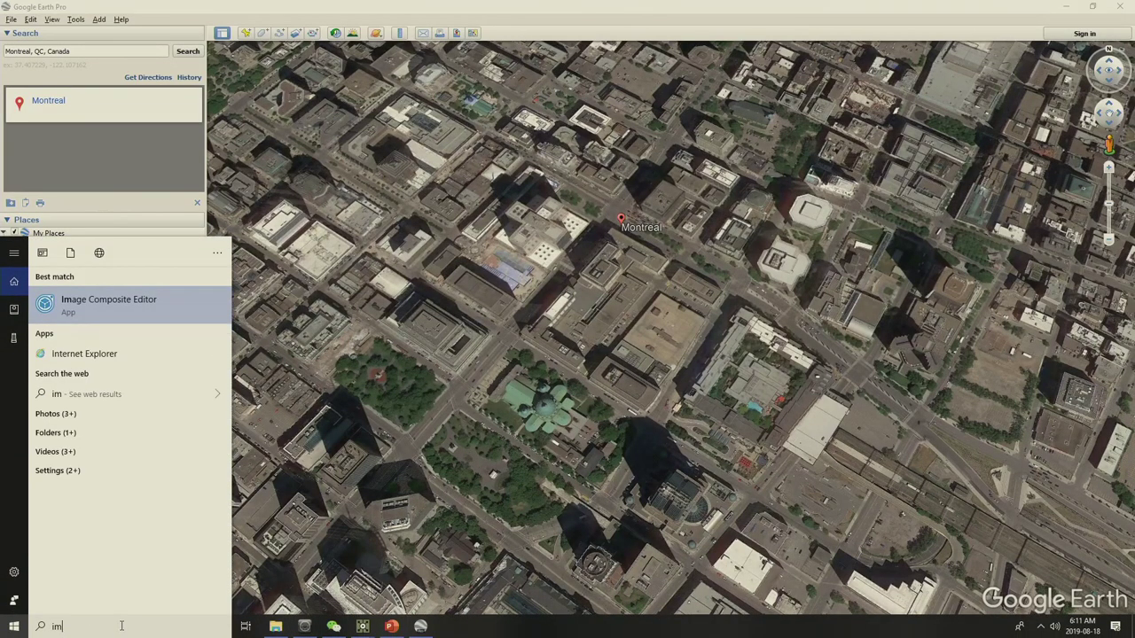
click(145, 308)
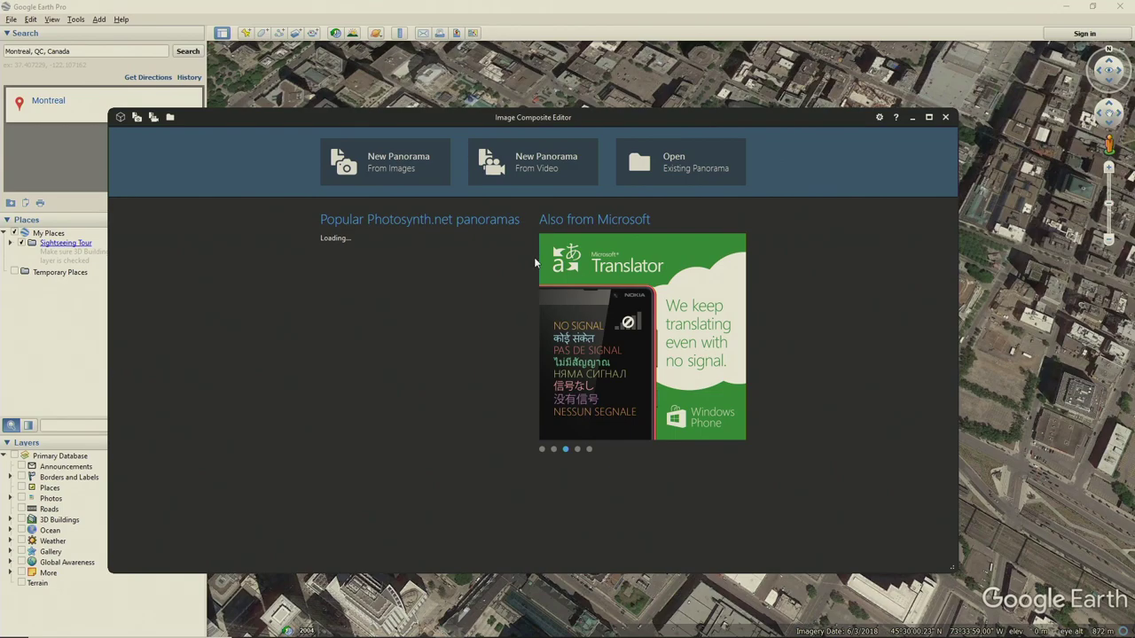
mouse_move(304, 627)
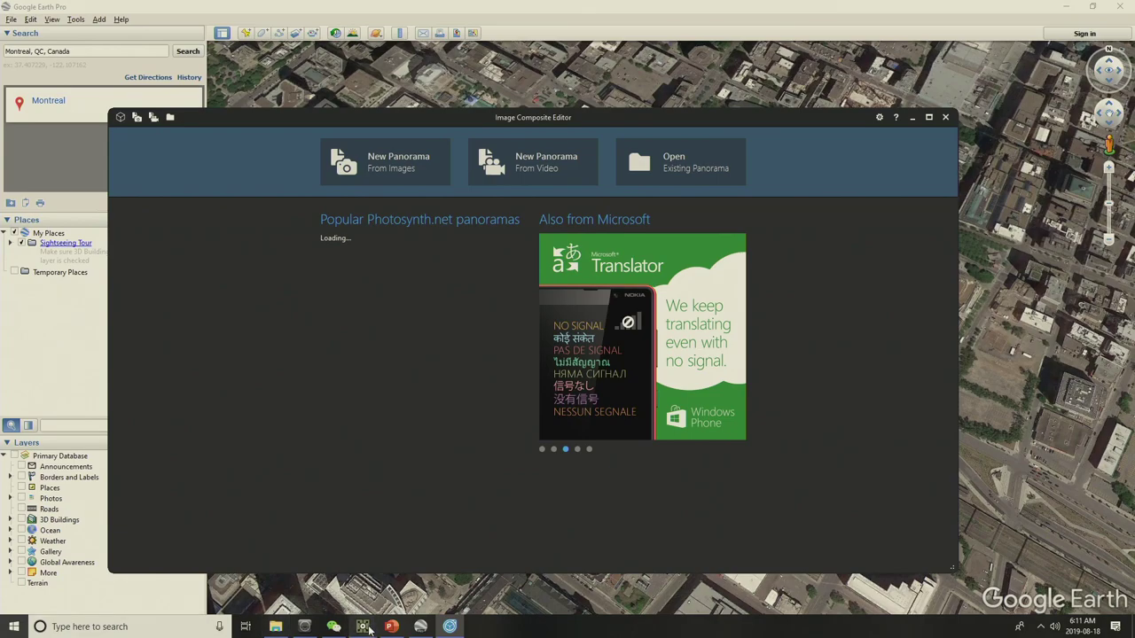
Step: Select the navigation container and zoom in until its two aerial map views fill the editor
mouse_move(363, 626)
click(272, 590)
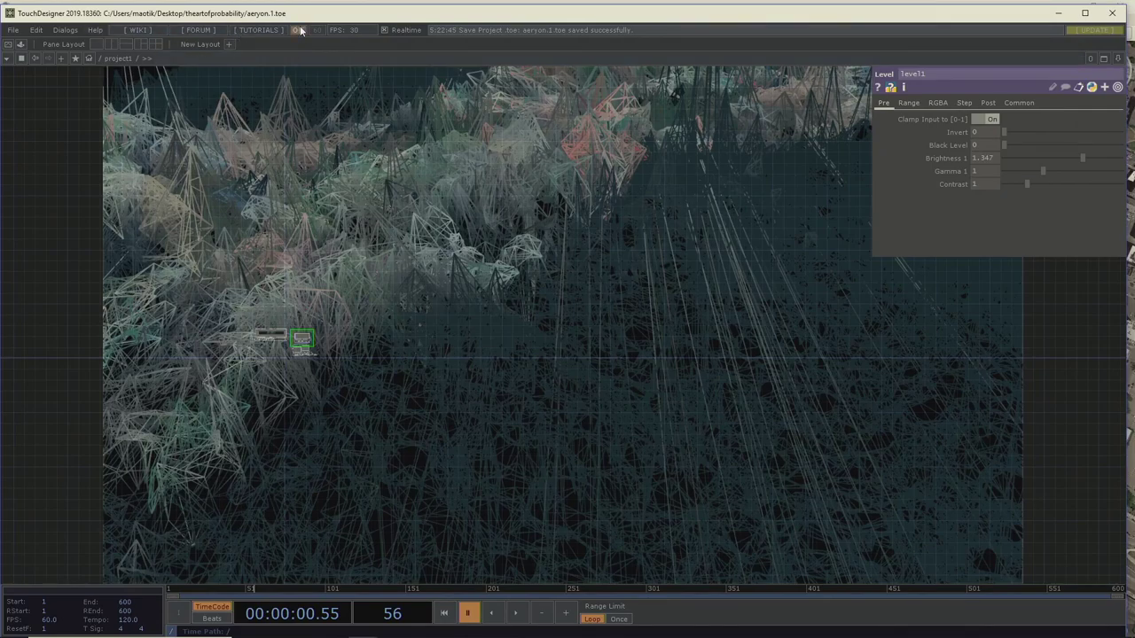
scroll(388, 271, up, 5)
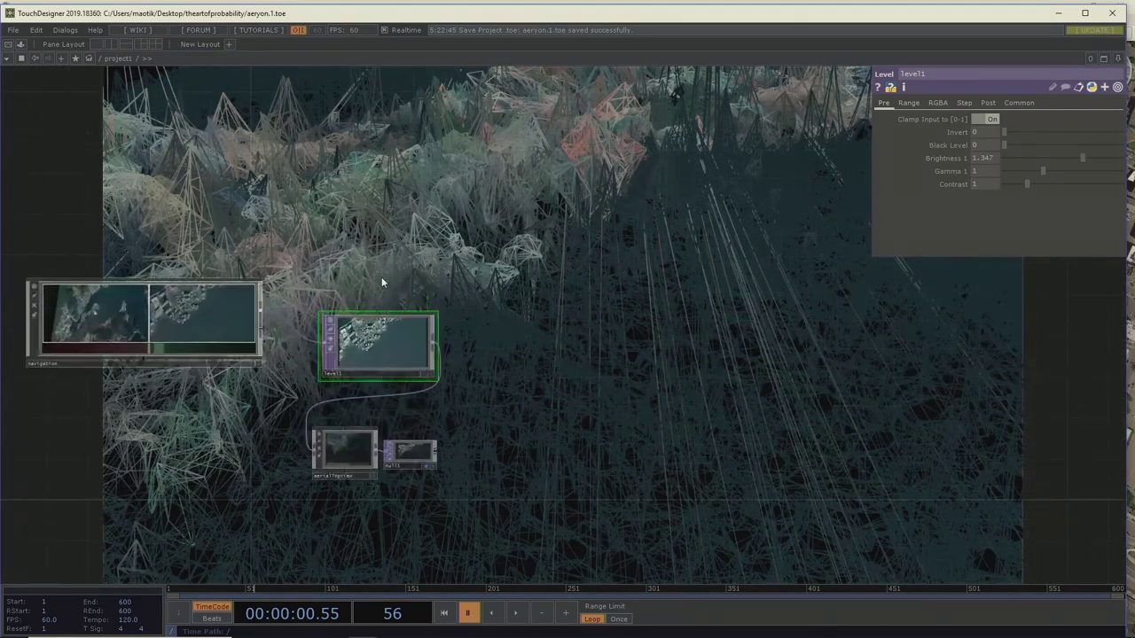
scroll(325, 324, up, 5)
click(284, 350)
scroll(283, 350, down, 3)
scroll(275, 337, up, 3)
scroll(334, 450, down, 6)
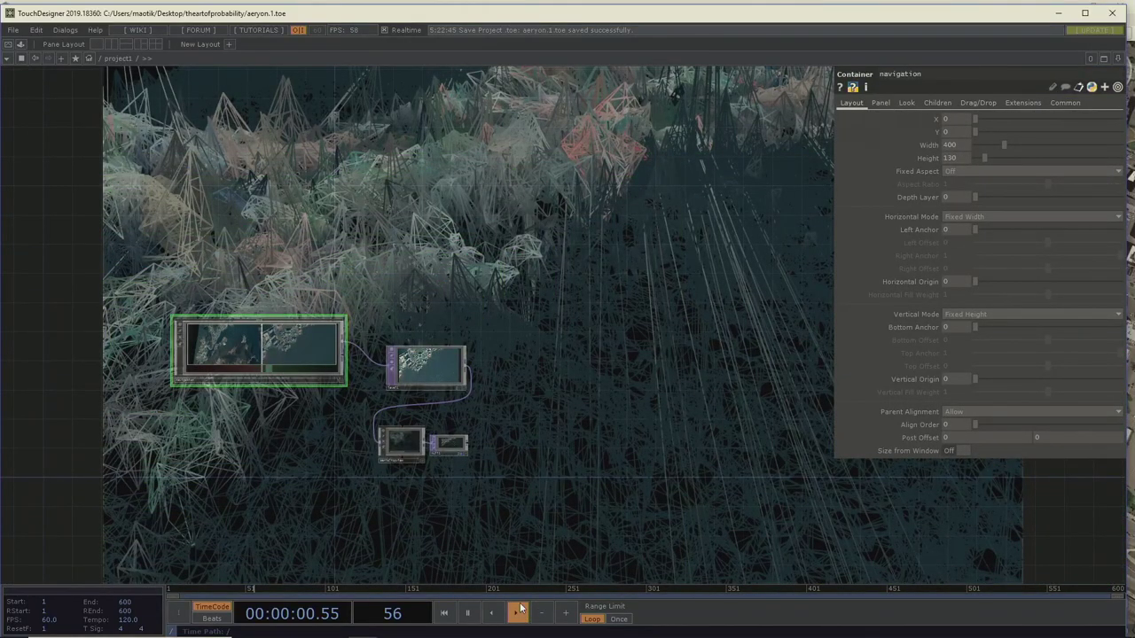
drag(281, 352, 443, 443)
scroll(416, 266, up, 6)
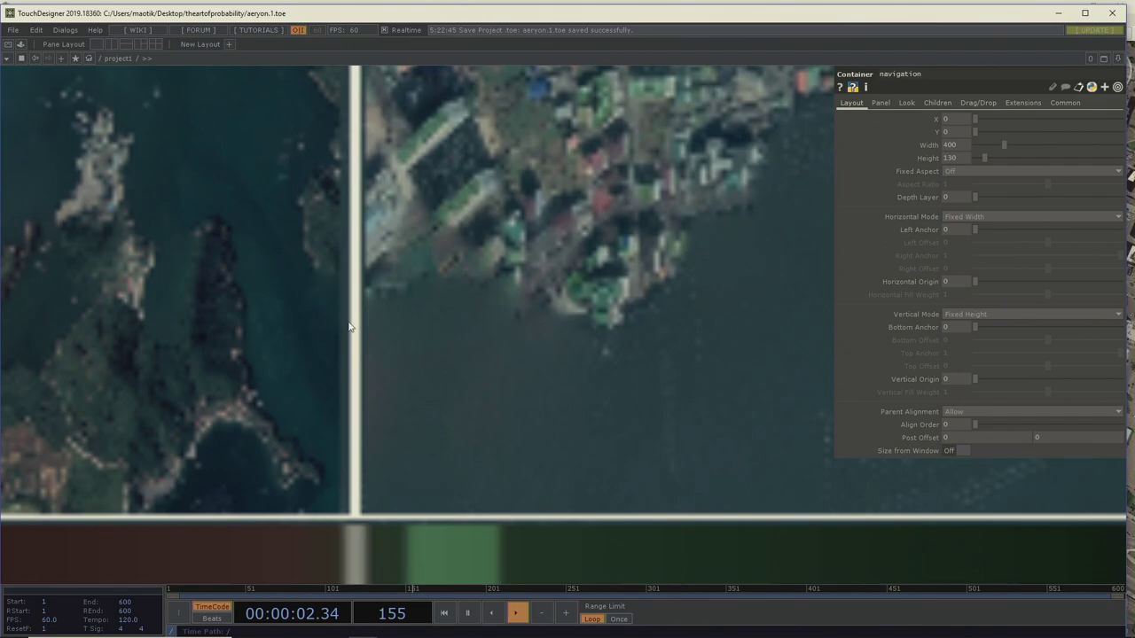
scroll(351, 328, up, 2)
scroll(253, 324, up, 5)
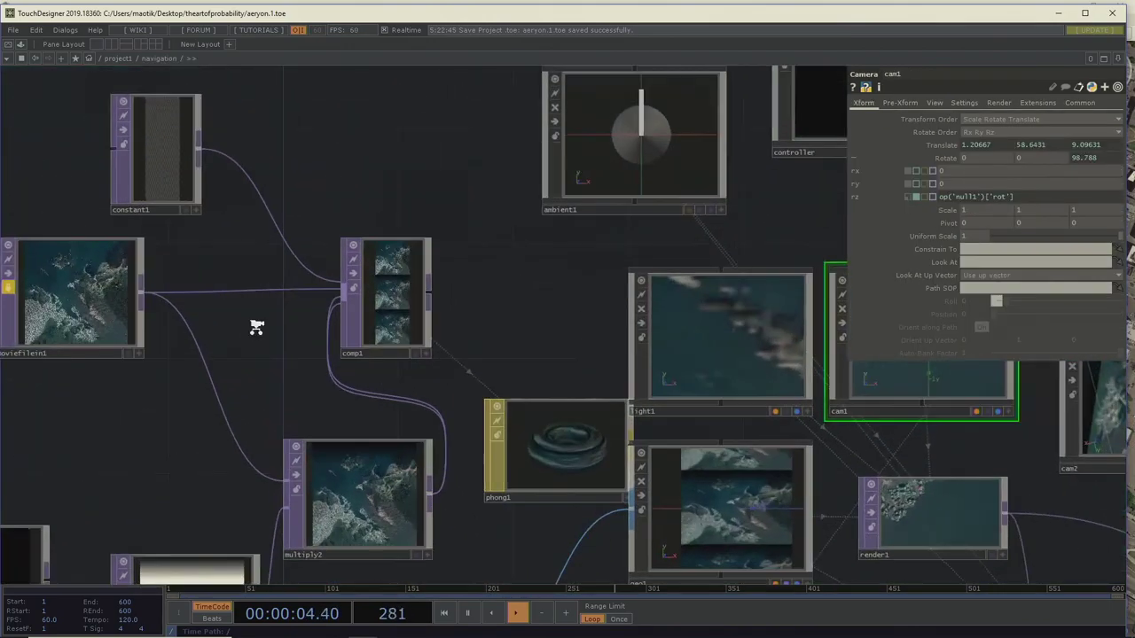
scroll(253, 324, down, 3)
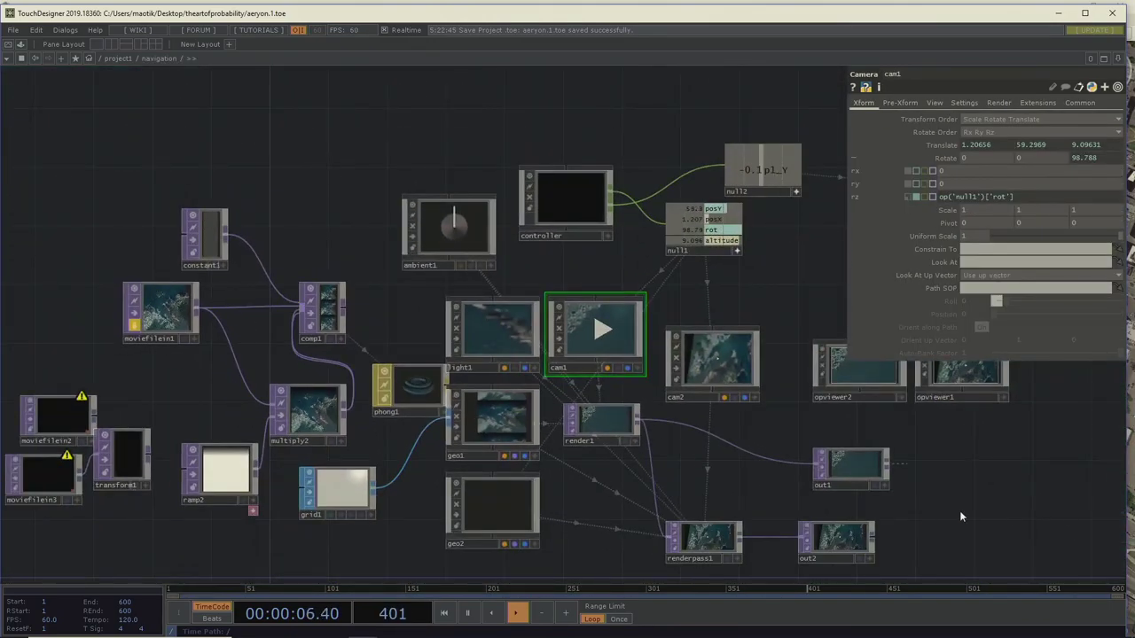
scroll(1038, 405, down, 3)
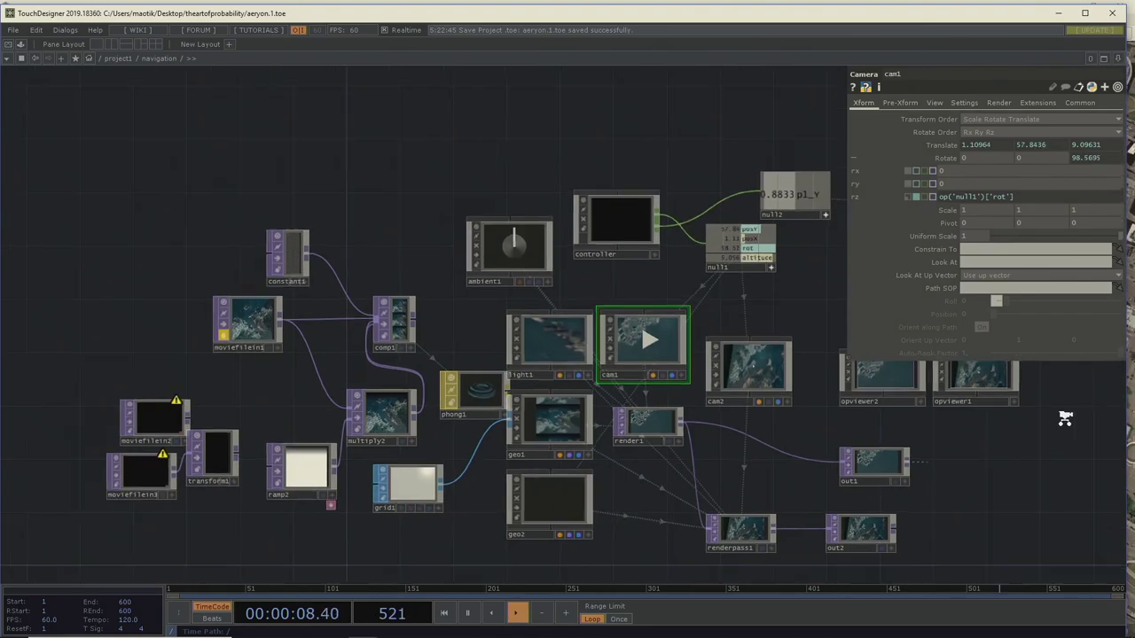
scroll(727, 447, up, 6)
scroll(577, 361, up, 5)
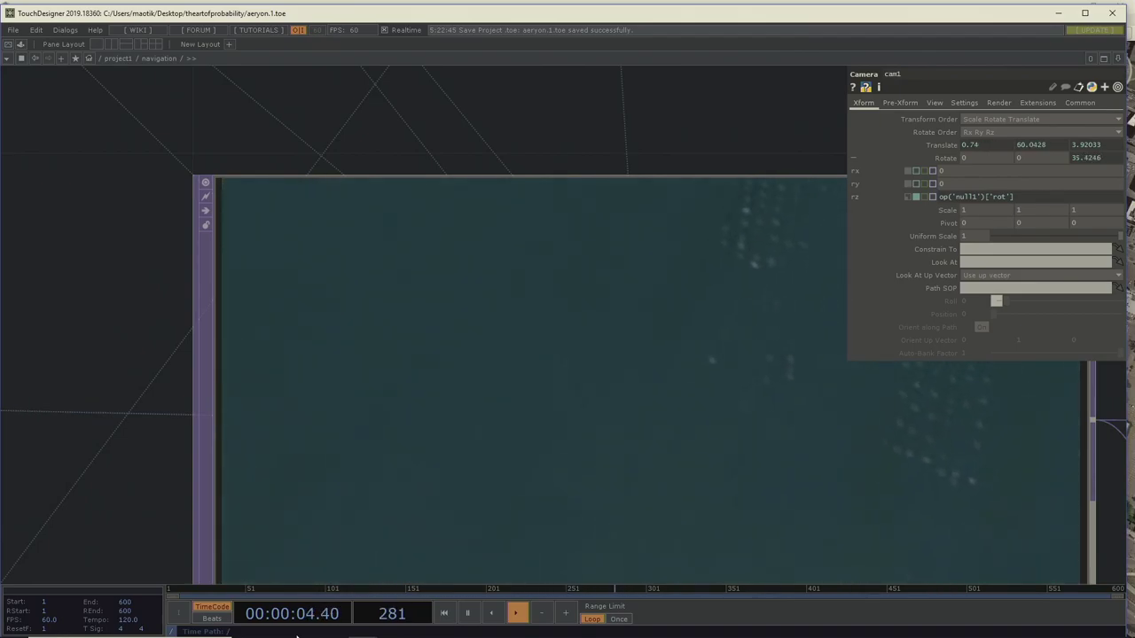
key(u)
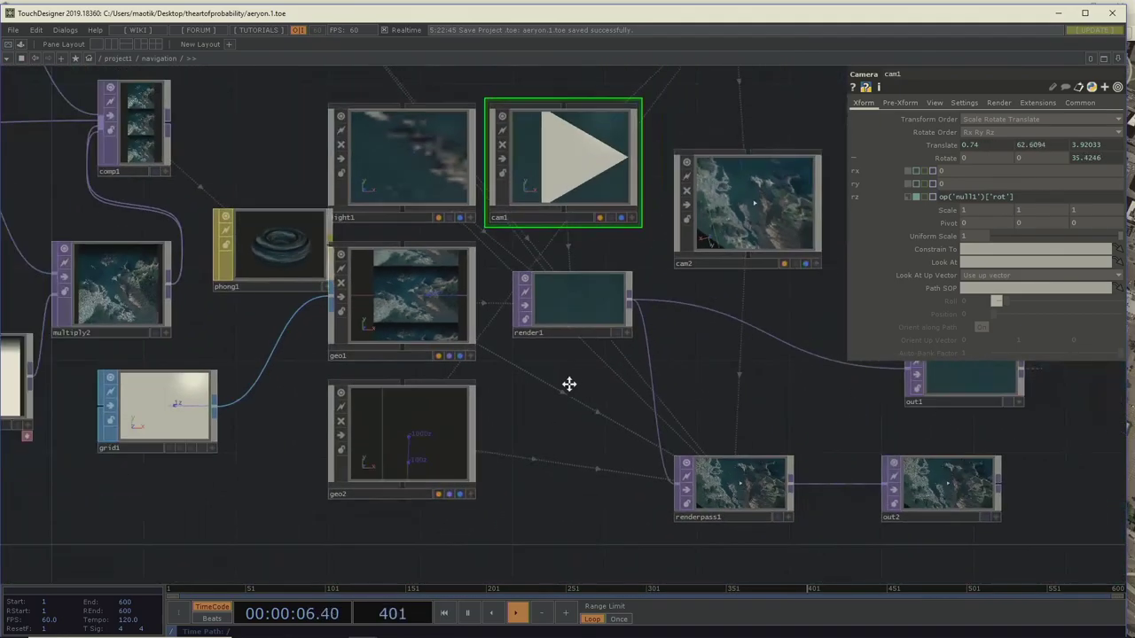
scroll(467, 376, up, 10)
scroll(684, 458, up, 3)
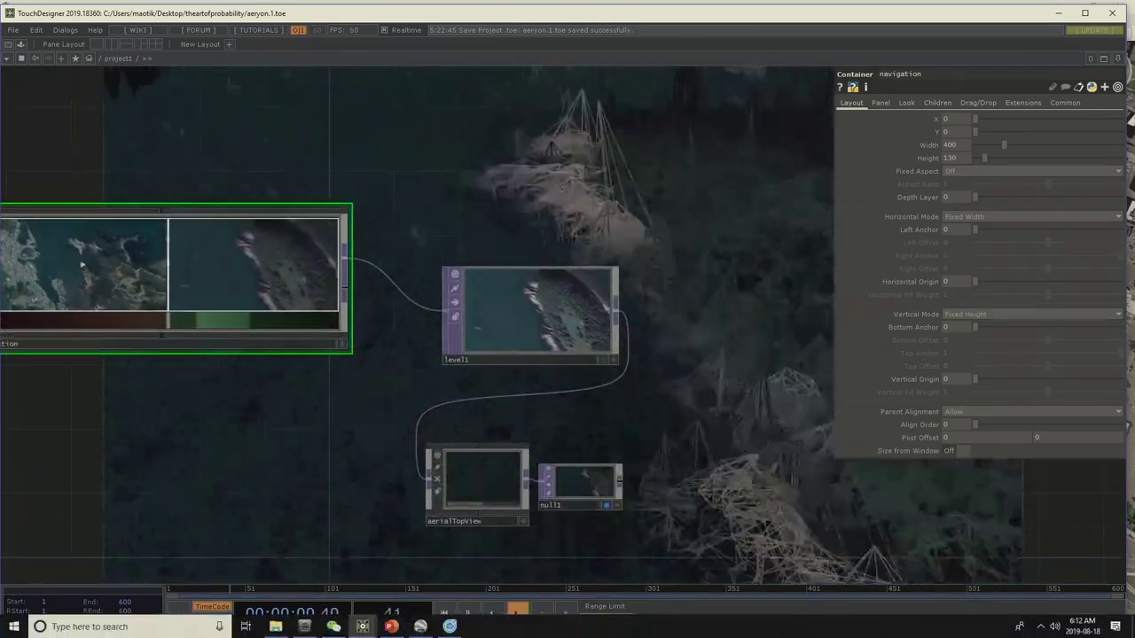
Step: Zoom out of the aerial network in TouchDesigner before switching to PowerPoint
mouse_move(449, 627)
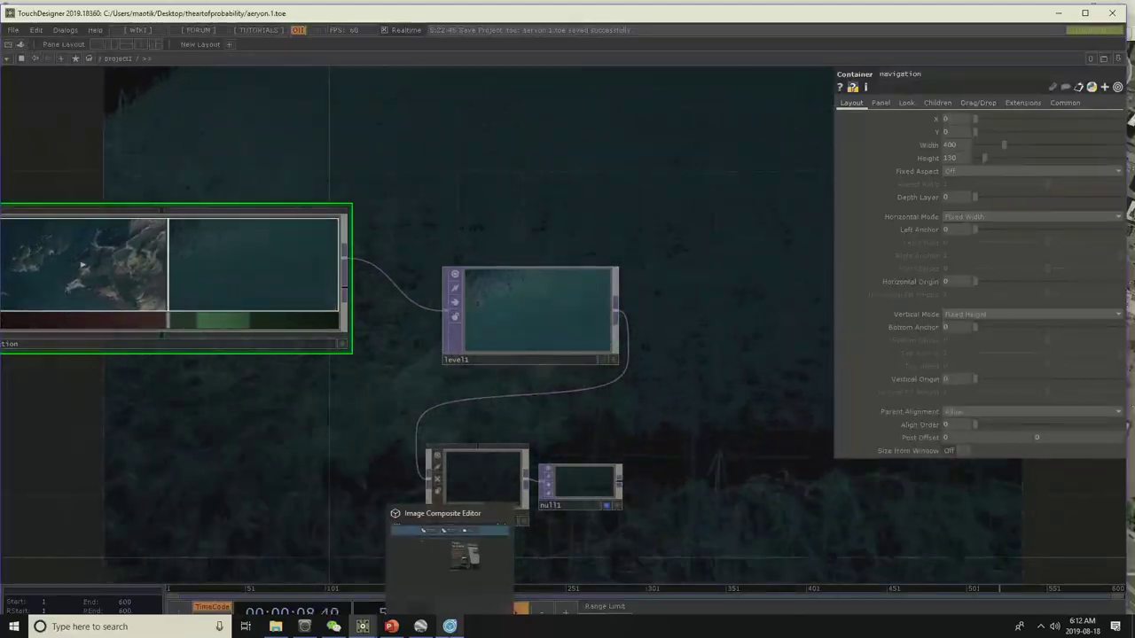
scroll(579, 407, down, 5)
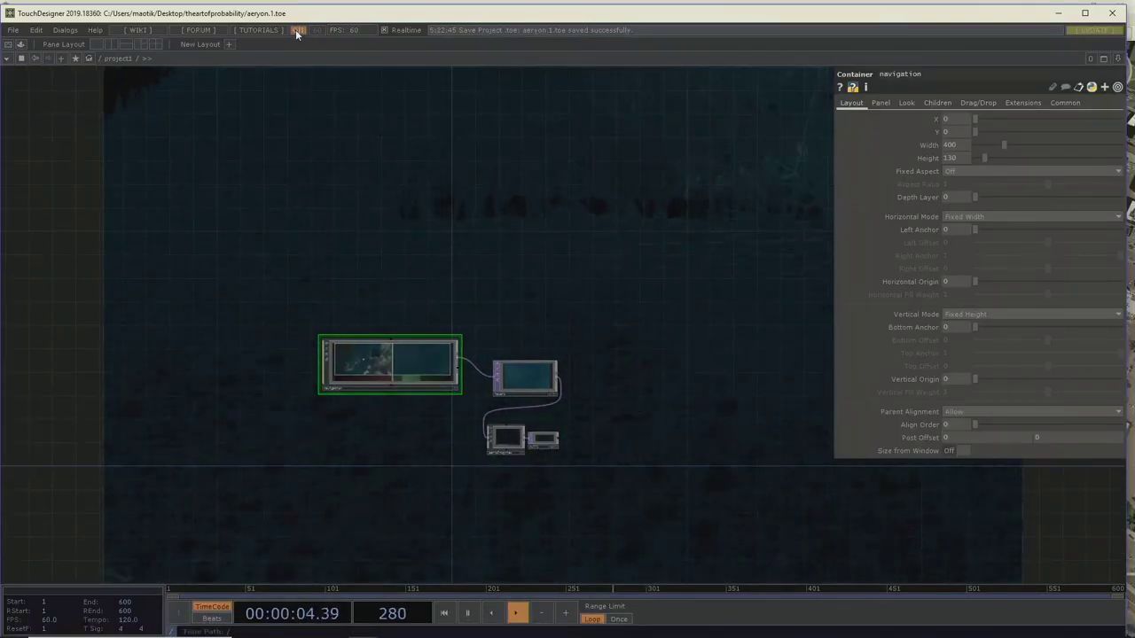
click(391, 627)
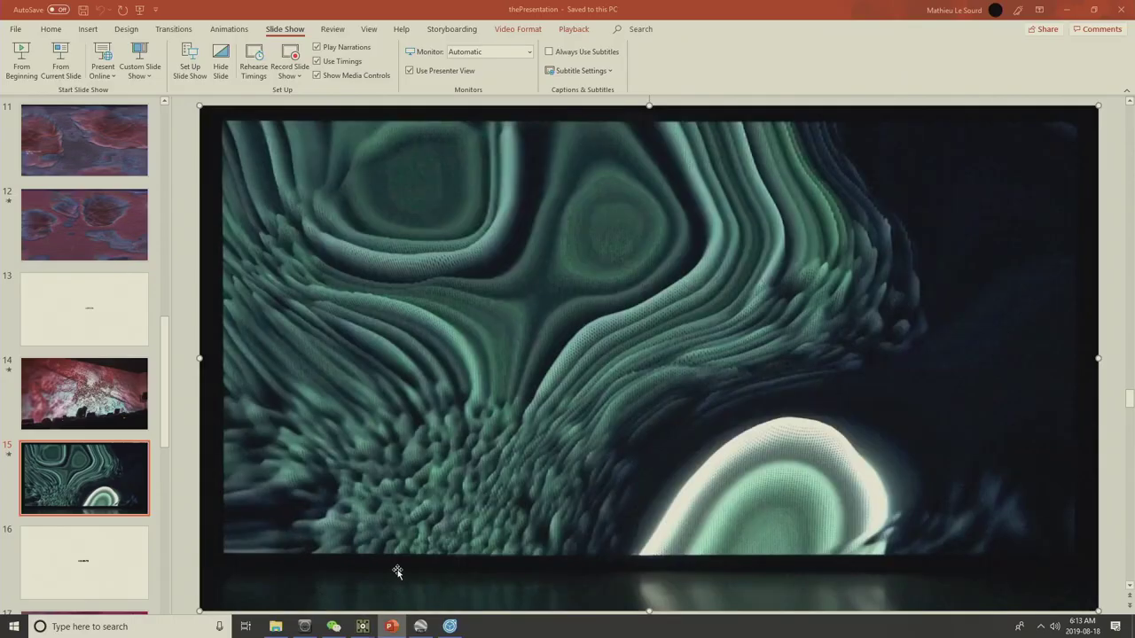
scroll(106, 381, down, 3)
click(126, 388)
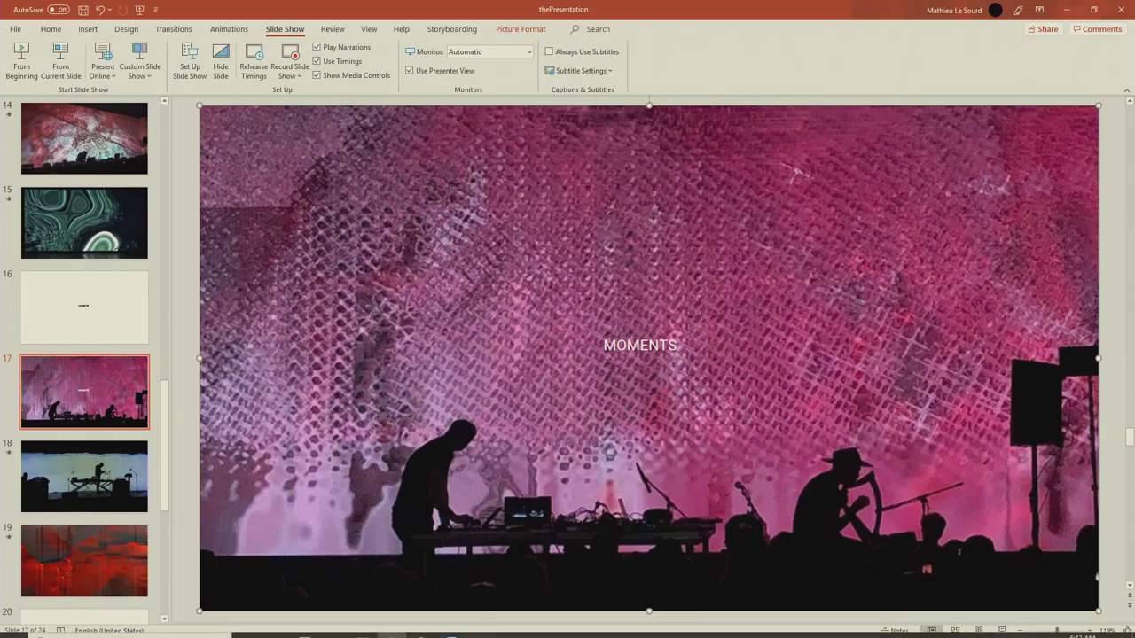
mouse_move(524, 635)
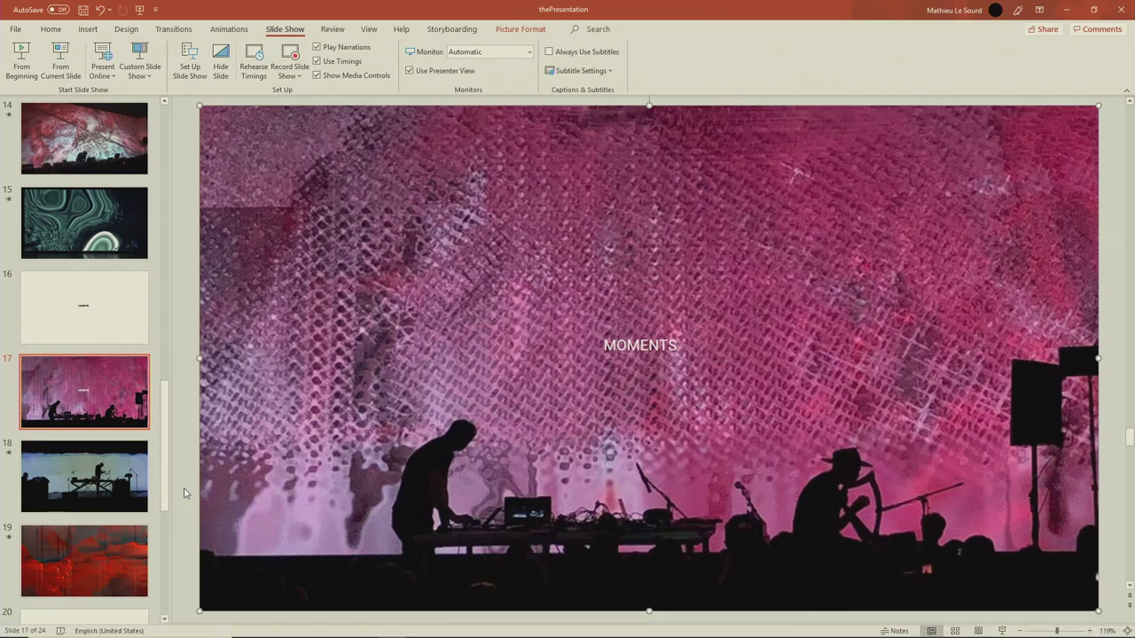
Step: Go to slide 18 and start playing its embedded live-performance video
click(133, 488)
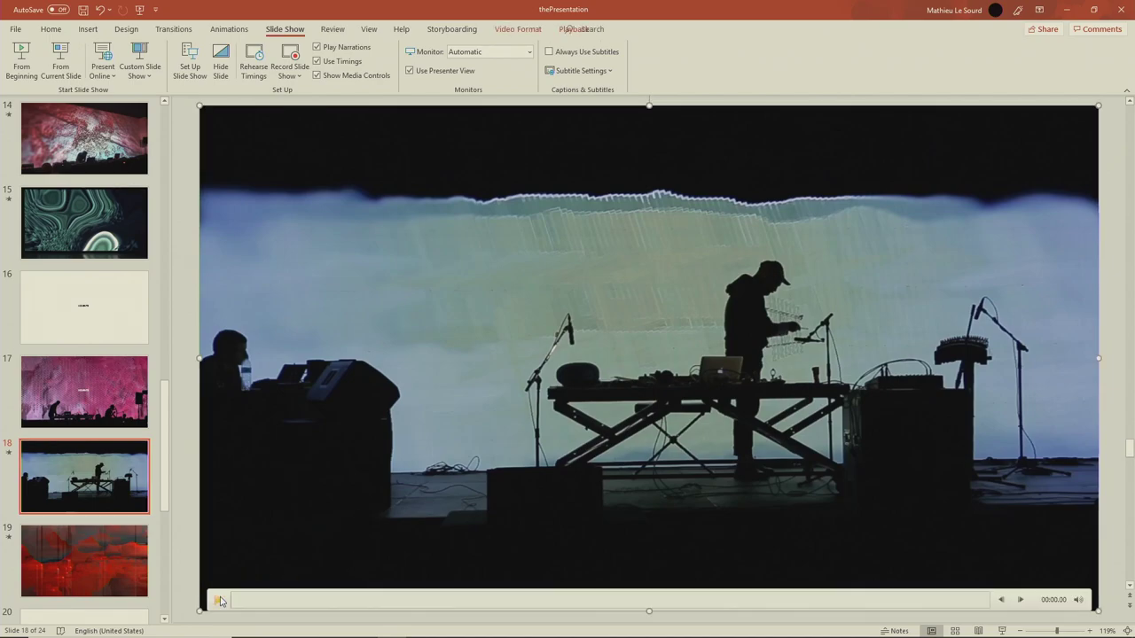
click(221, 601)
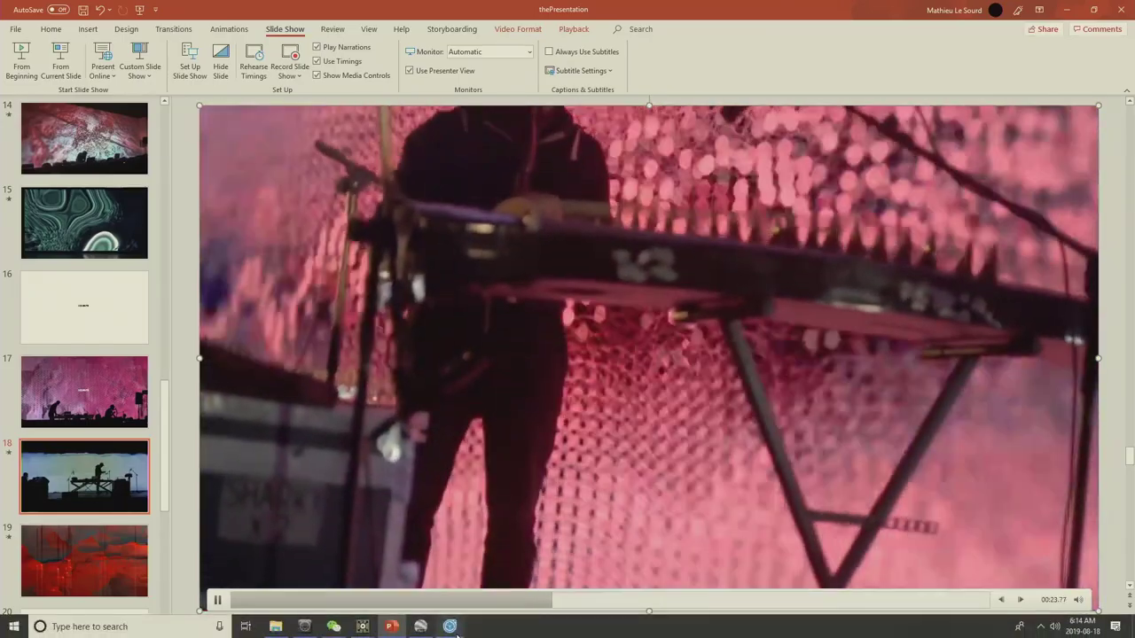
mouse_move(453, 629)
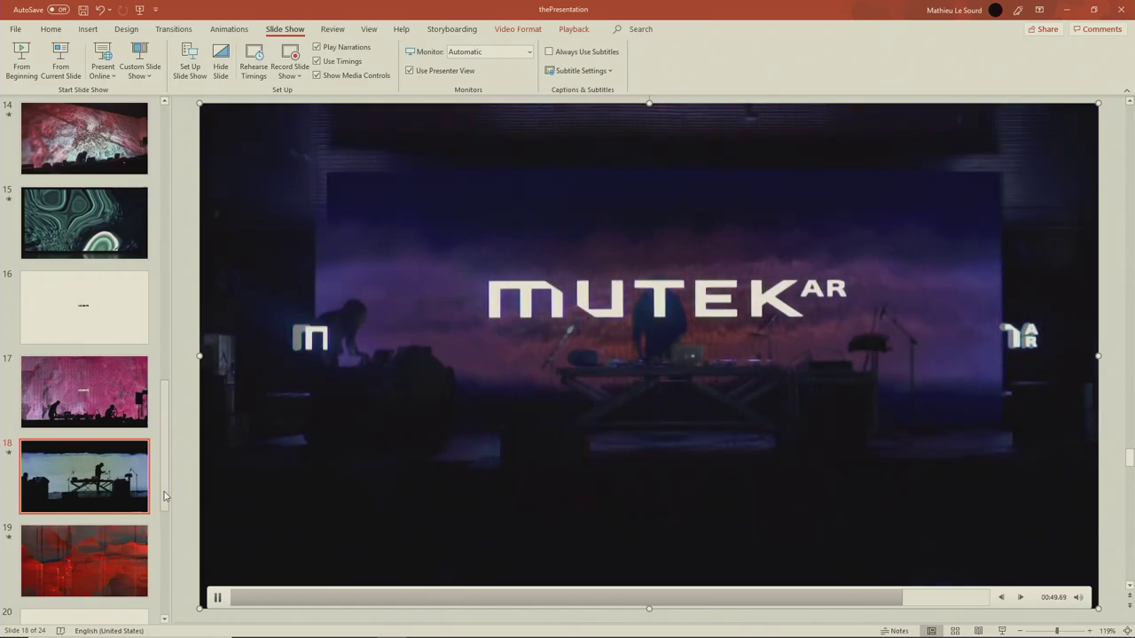
Step: Stop the slide 18 video, switch to TouchDesigner, and close the floating Zerror panel
click(194, 503)
mouse_move(336, 631)
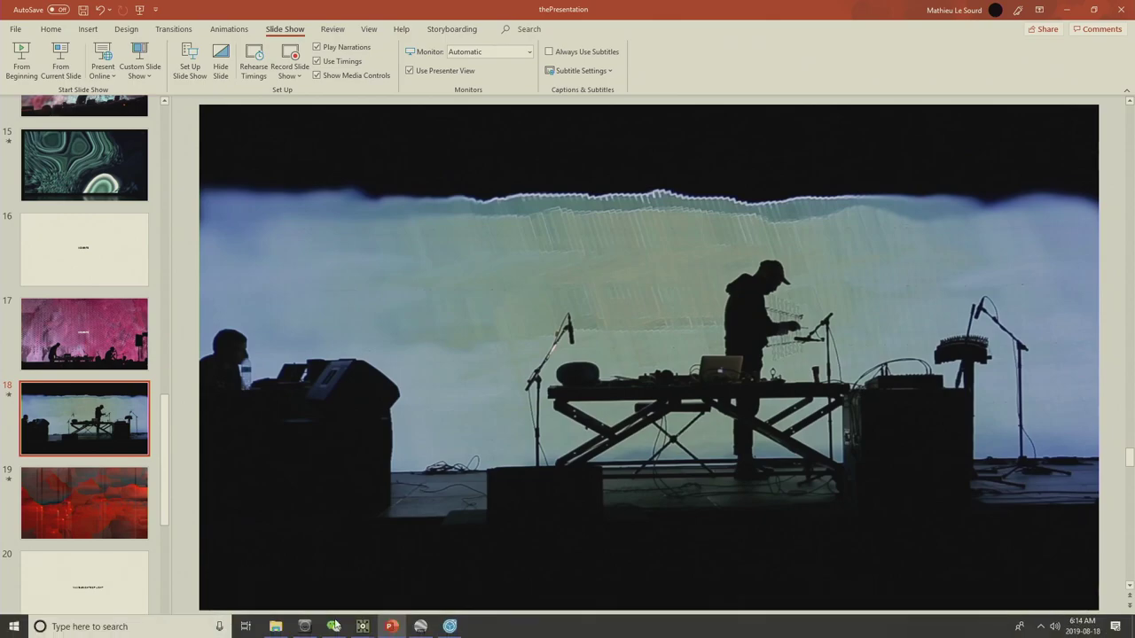
click(351, 586)
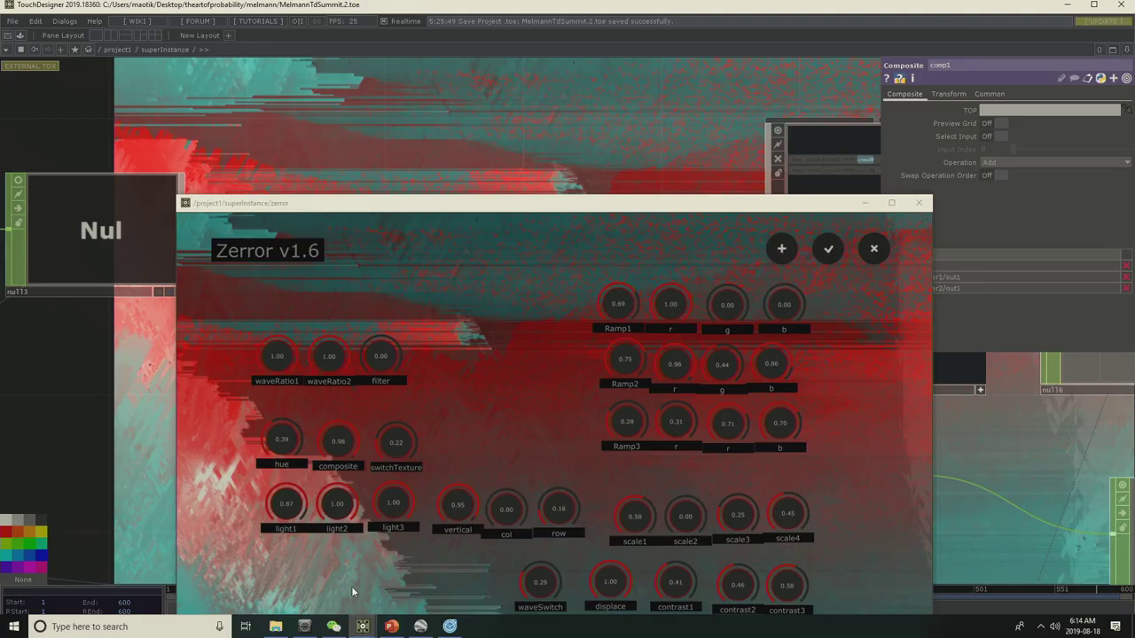
click(918, 203)
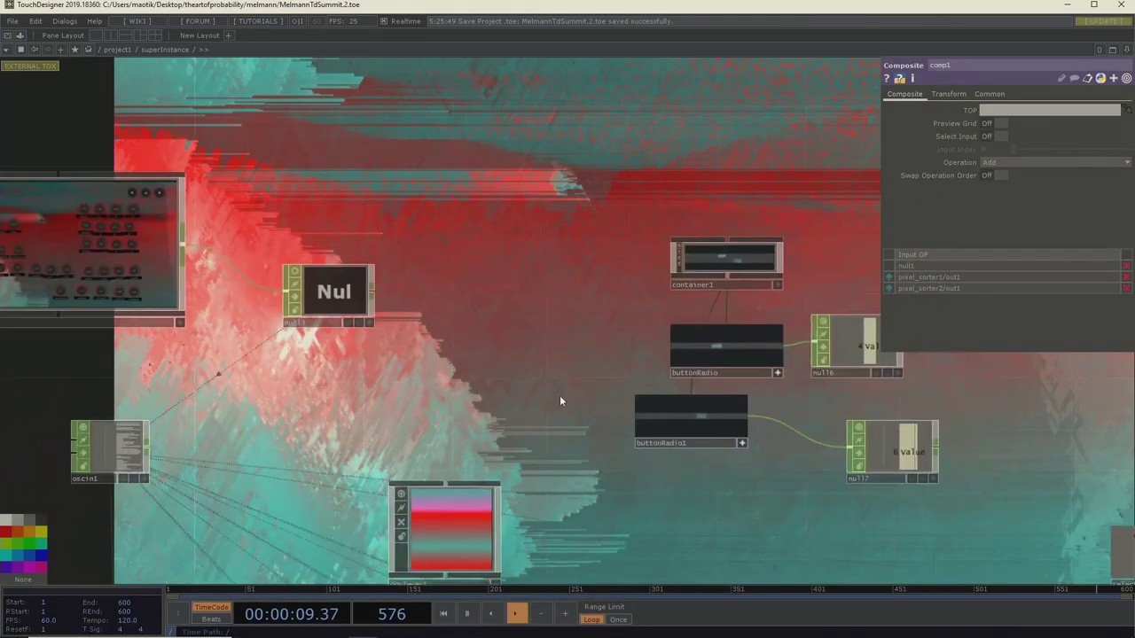
Step: Pan around the superInstance network's Cam, Lig, Geo, Nul and button nodes
scroll(312, 450, down, 3)
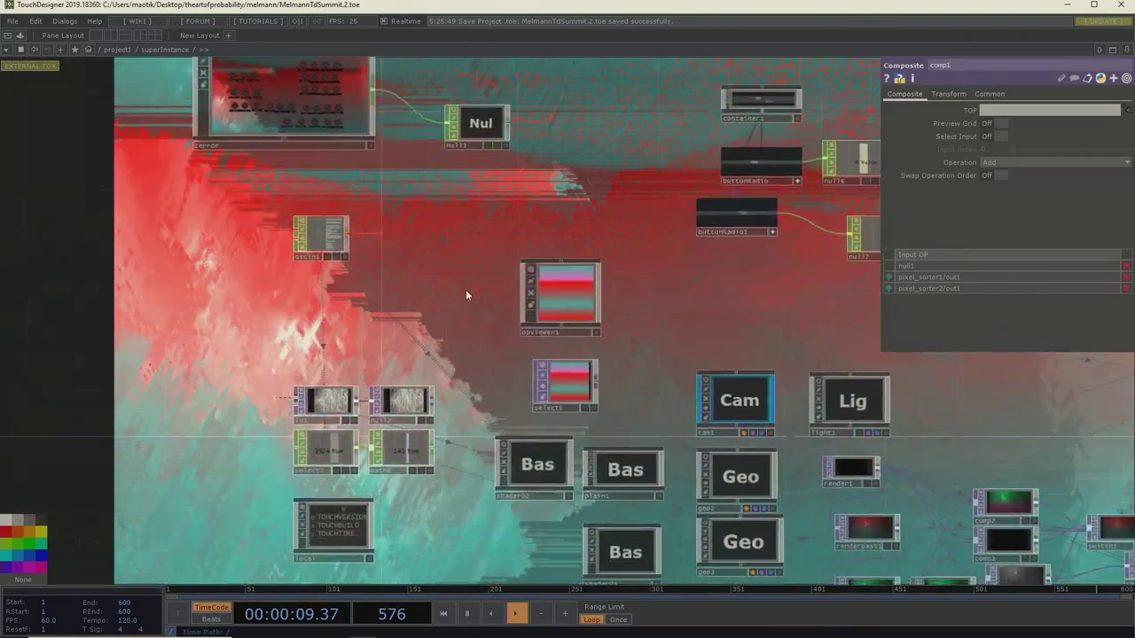
drag(465, 289, 504, 269)
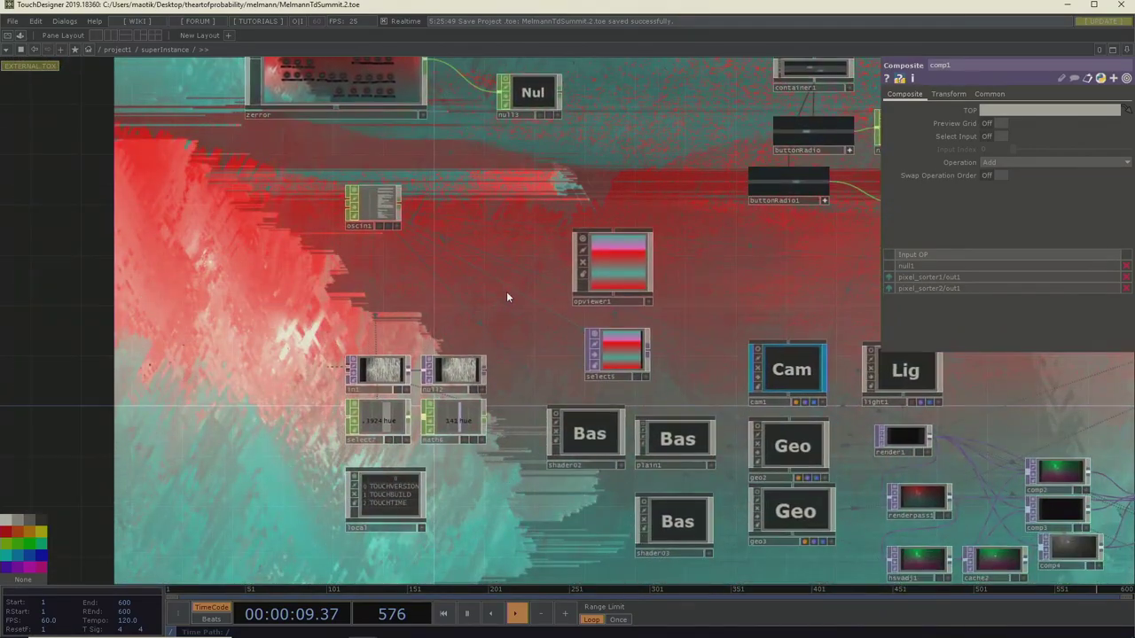
drag(393, 146, 190, 48)
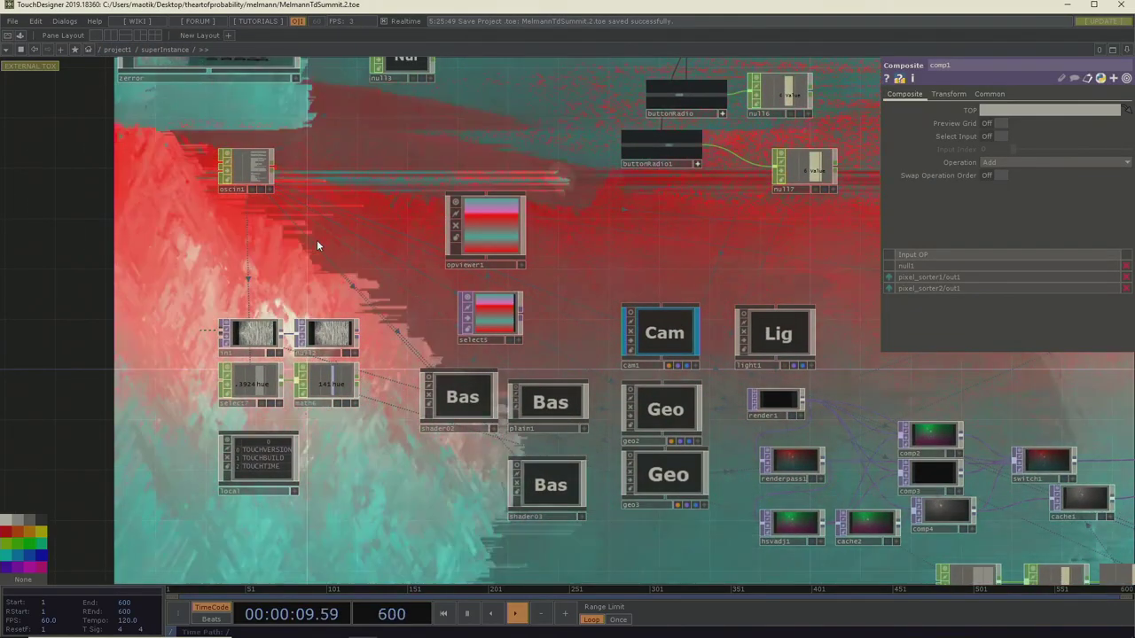
drag(316, 239, 398, 381)
drag(388, 307, 607, 240)
scroll(462, 308, down, 5)
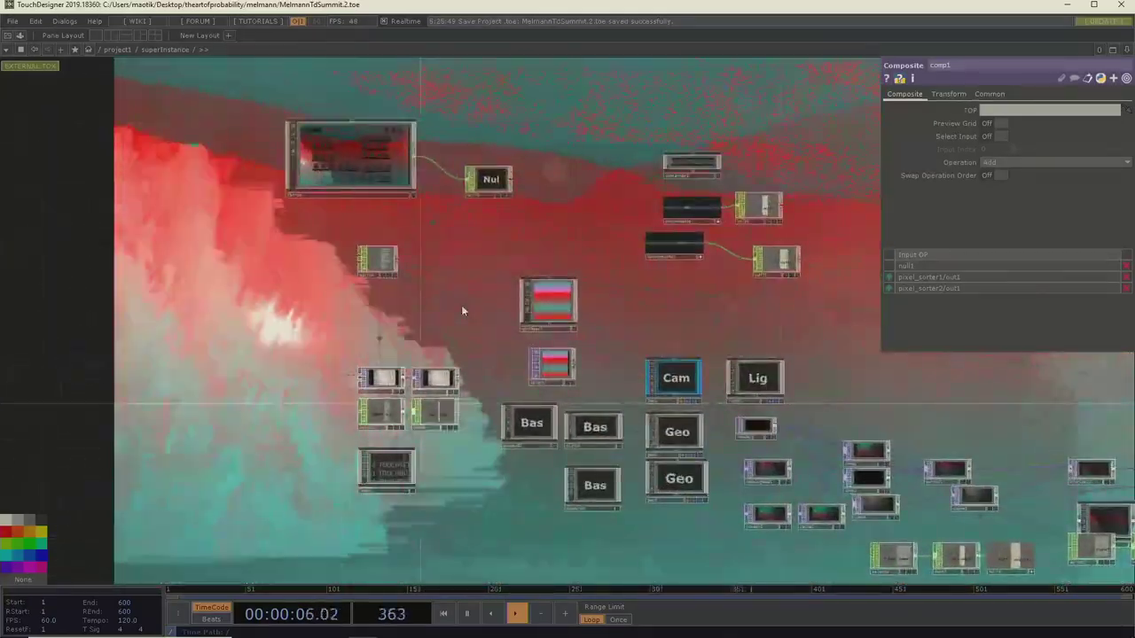
Step: Go up to the parent project1 network with U
key(u)
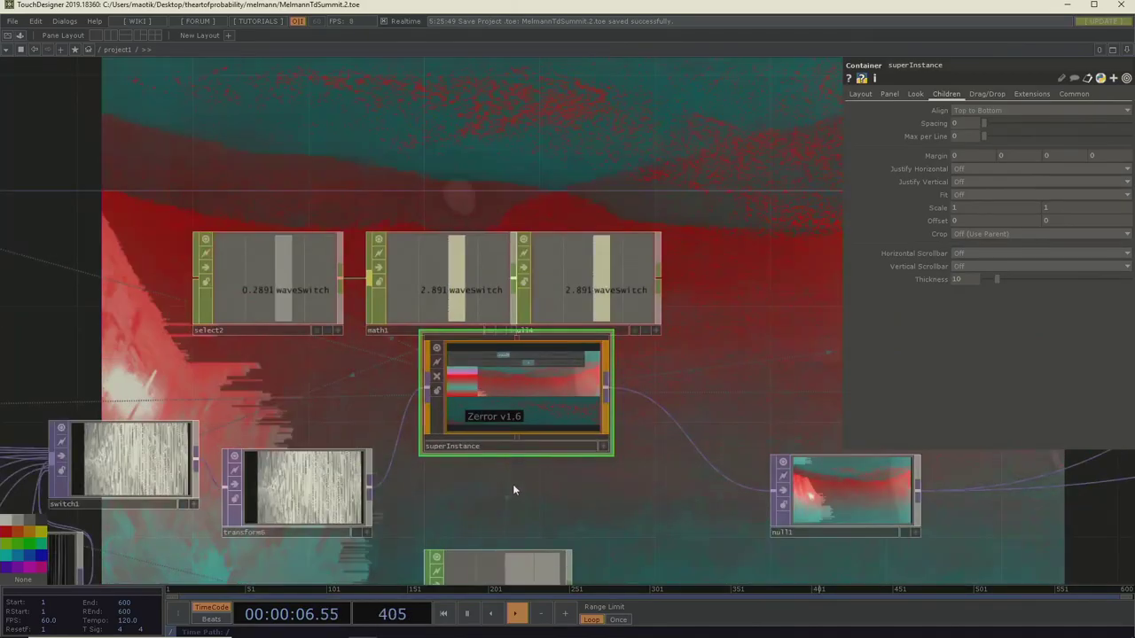
scroll(499, 512, down, 6)
scroll(499, 390, up, 10)
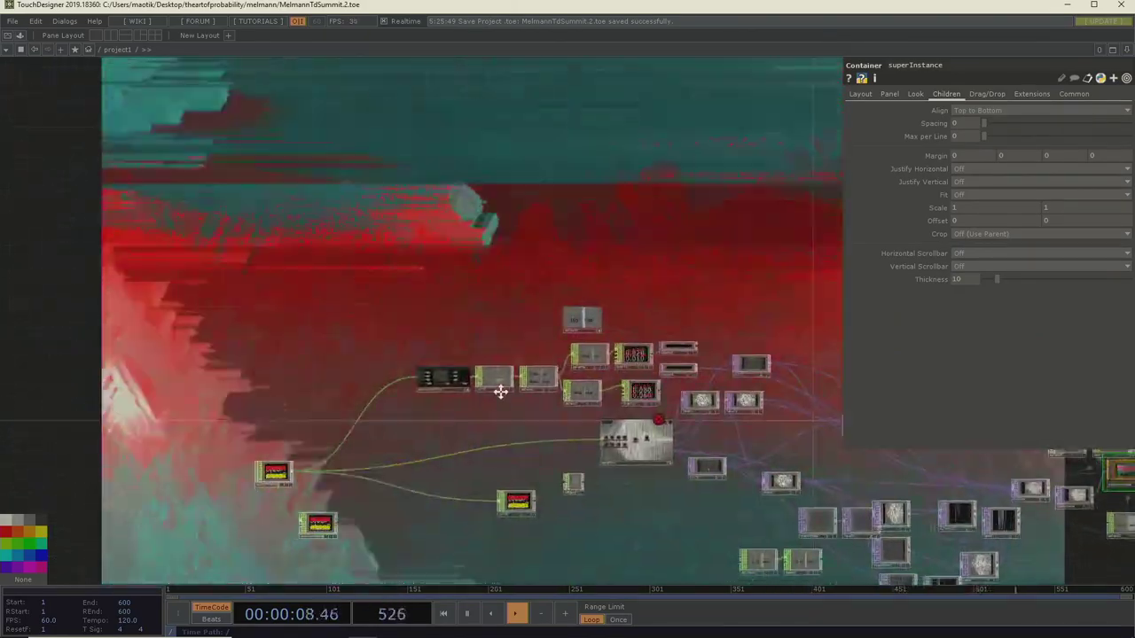
Step: Select audiofilein1 to show its videoformes.mp3 settings, then bring the audioAnalysis nodes into view
scroll(532, 379, down, 3)
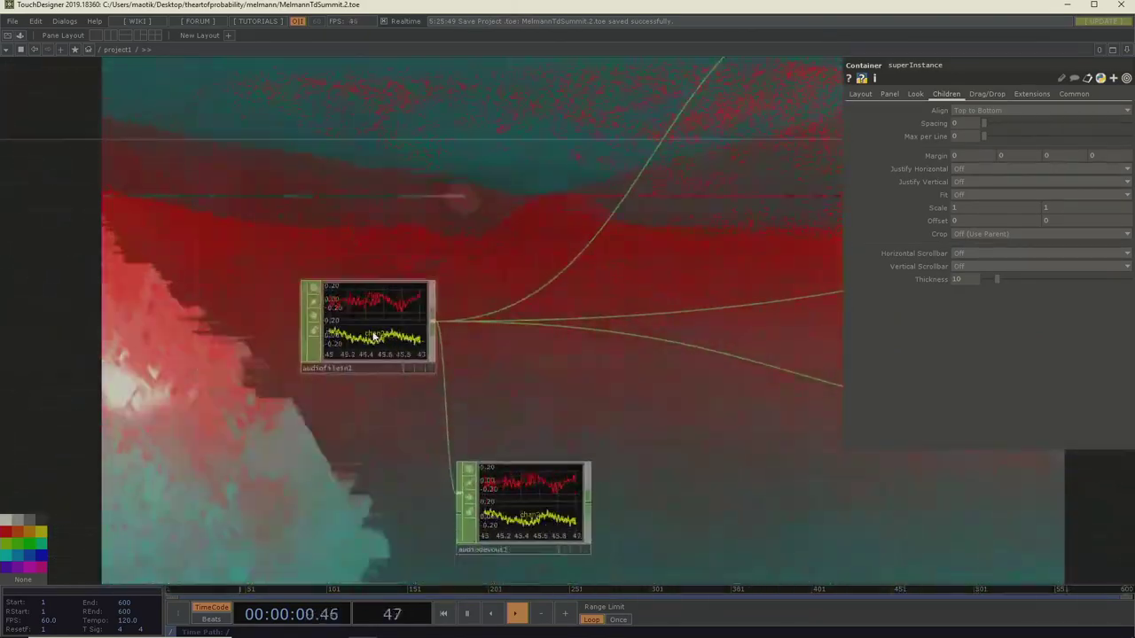
click(404, 297)
scroll(442, 236, down, 4)
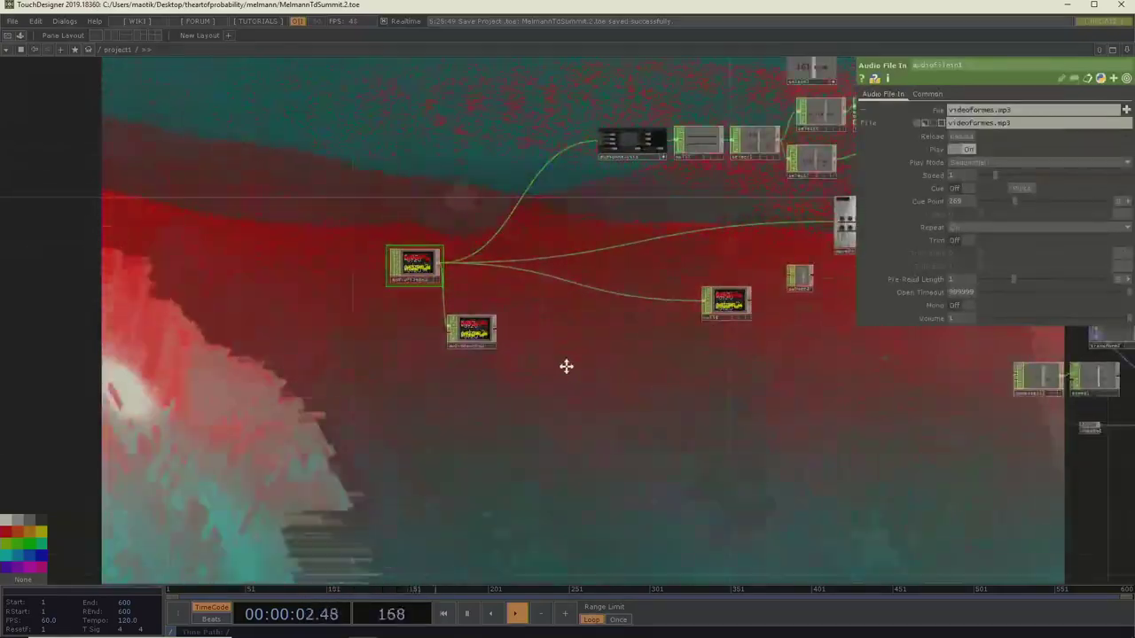
scroll(630, 233, up, 3)
drag(856, 512, 621, 400)
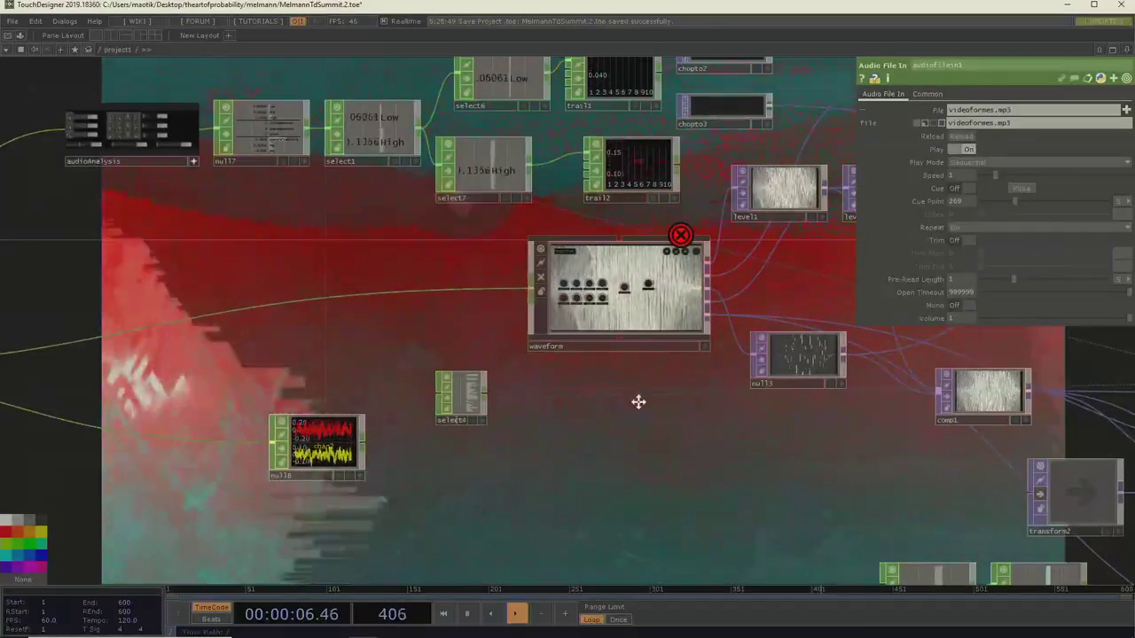
scroll(609, 393, up, 6)
scroll(599, 504, down, 6)
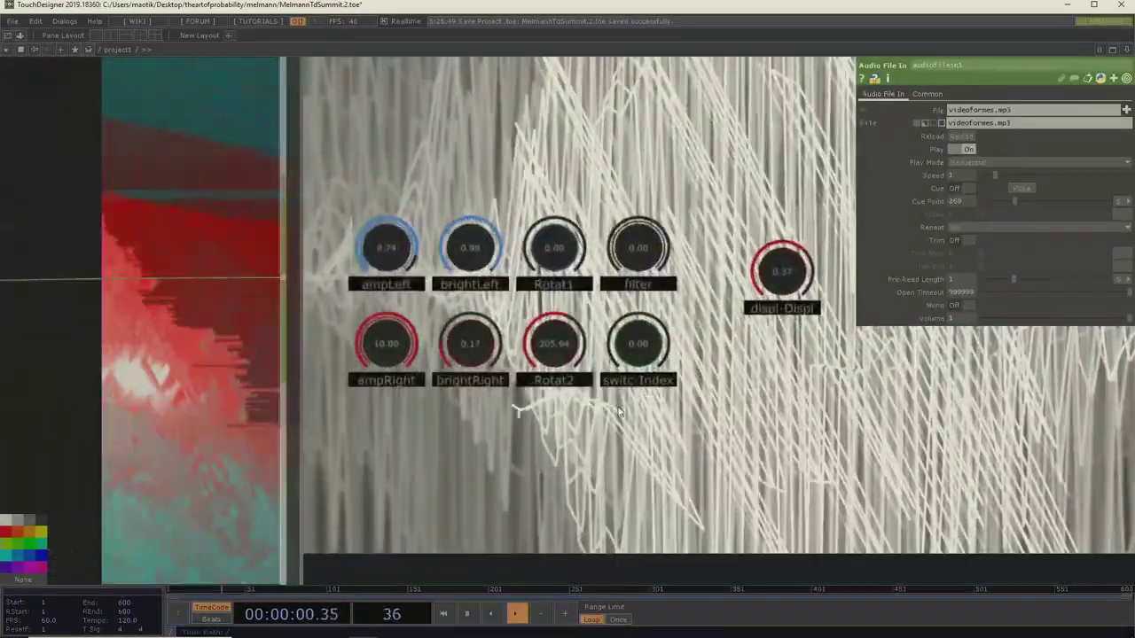
key(p)
scroll(516, 470, up, 5)
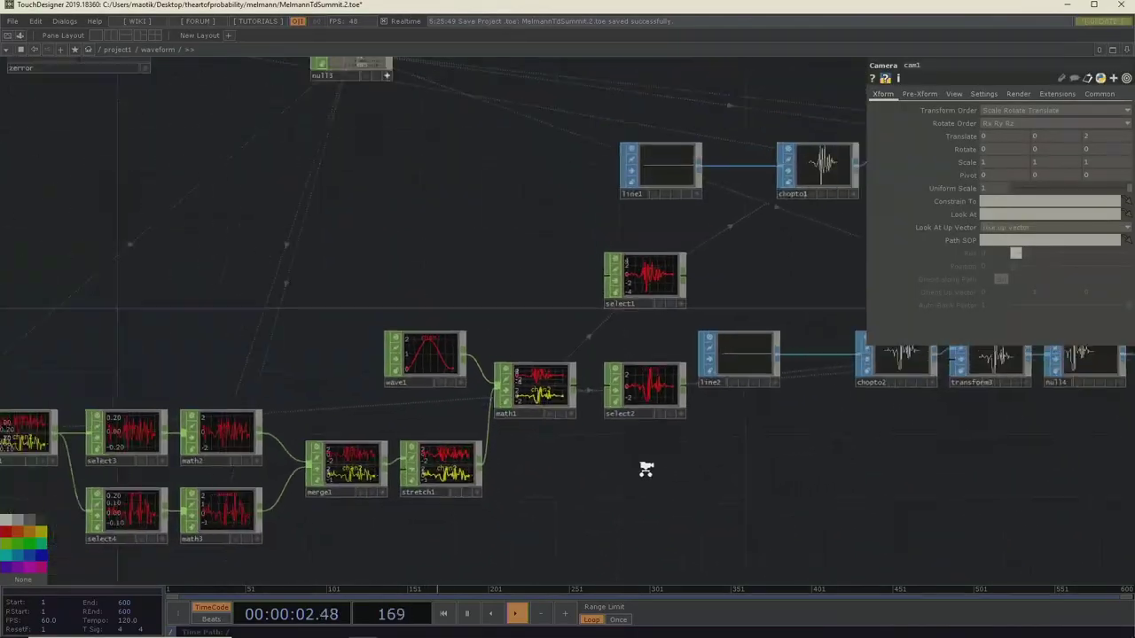
scroll(645, 470, down, 3)
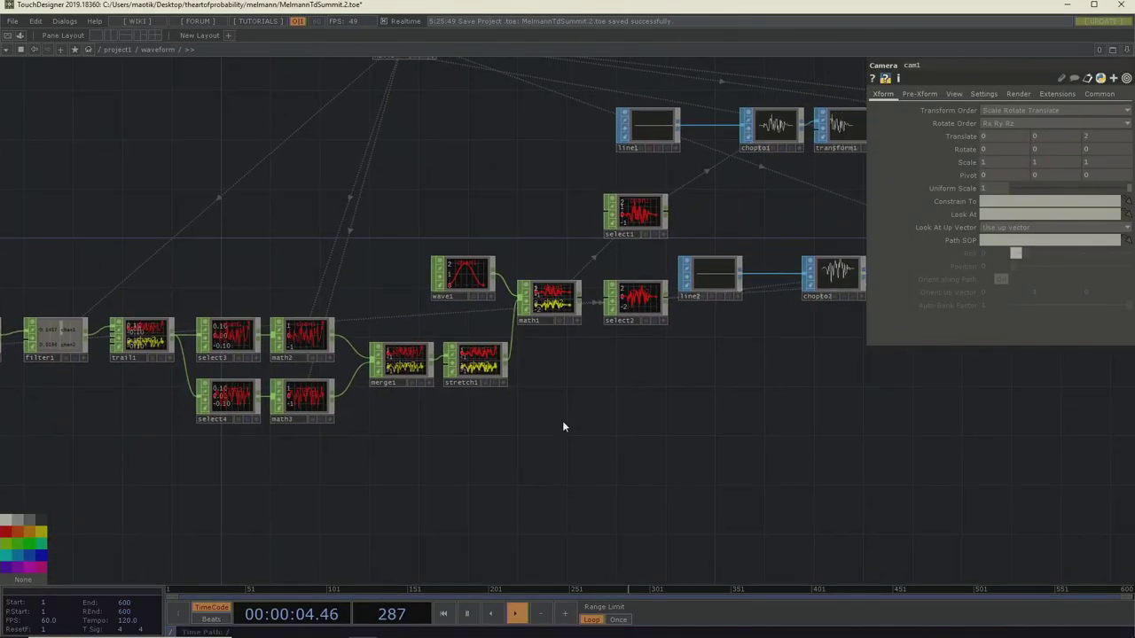
drag(640, 458, 743, 314)
scroll(727, 281, up, 5)
click(724, 276)
scroll(771, 517, down, 3)
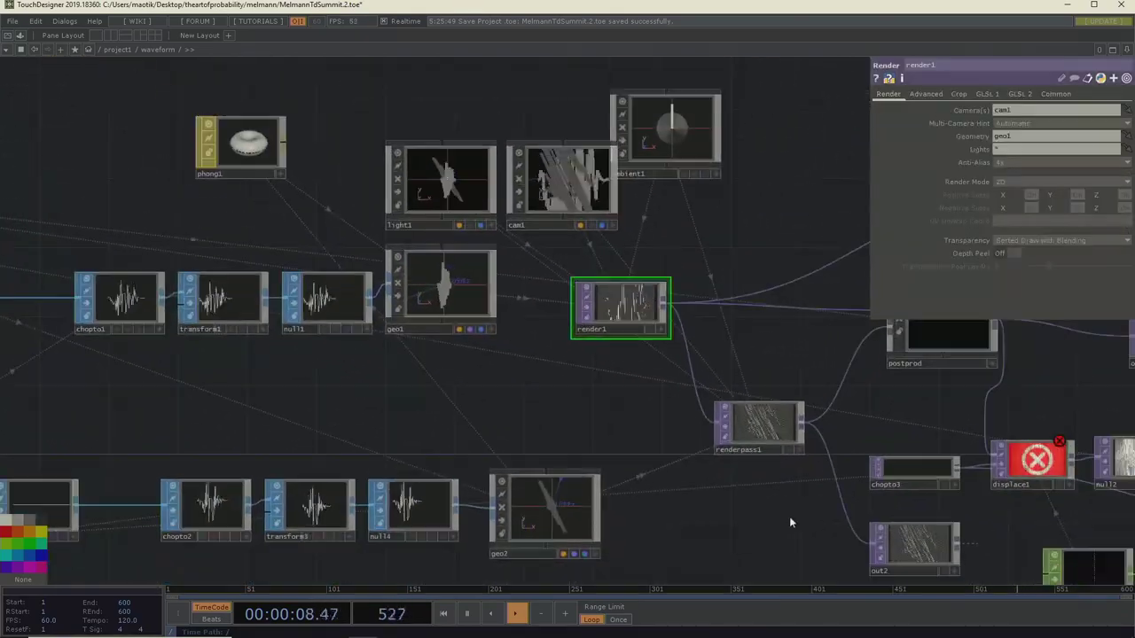
drag(763, 486, 666, 459)
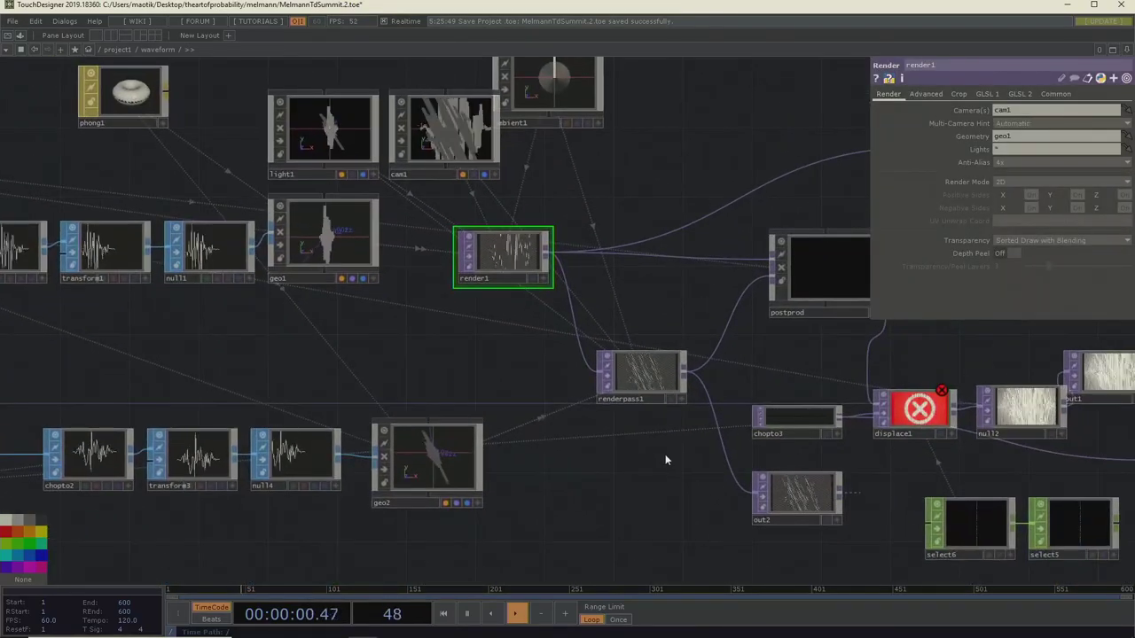
scroll(672, 476, down, 3)
scroll(783, 499, up, 2)
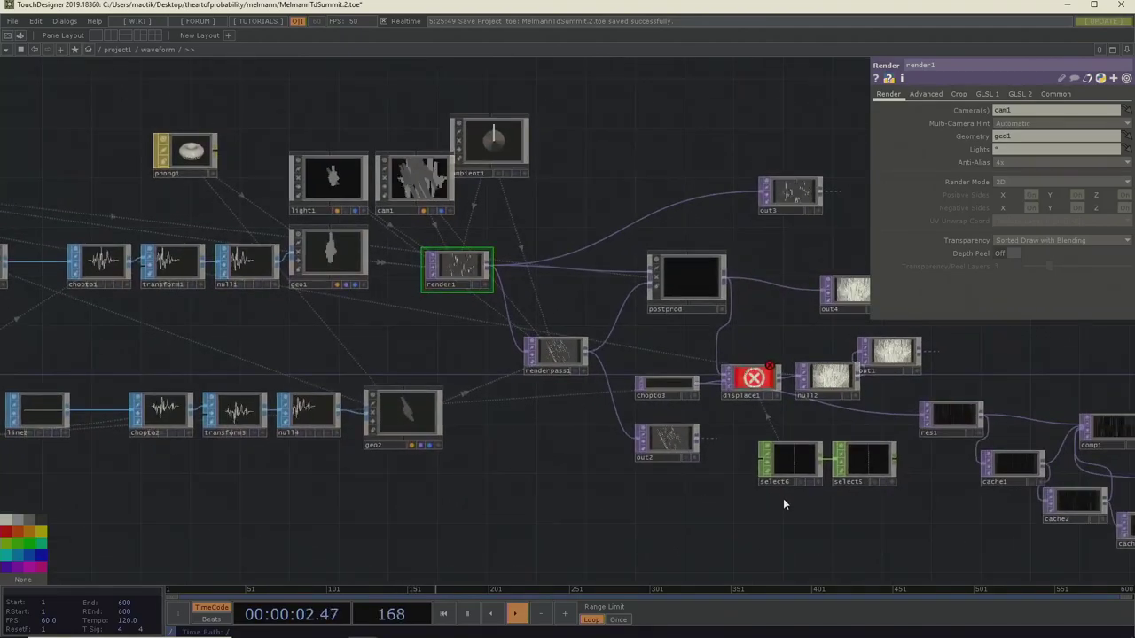
scroll(780, 381, up, 4)
scroll(816, 398, down, 2)
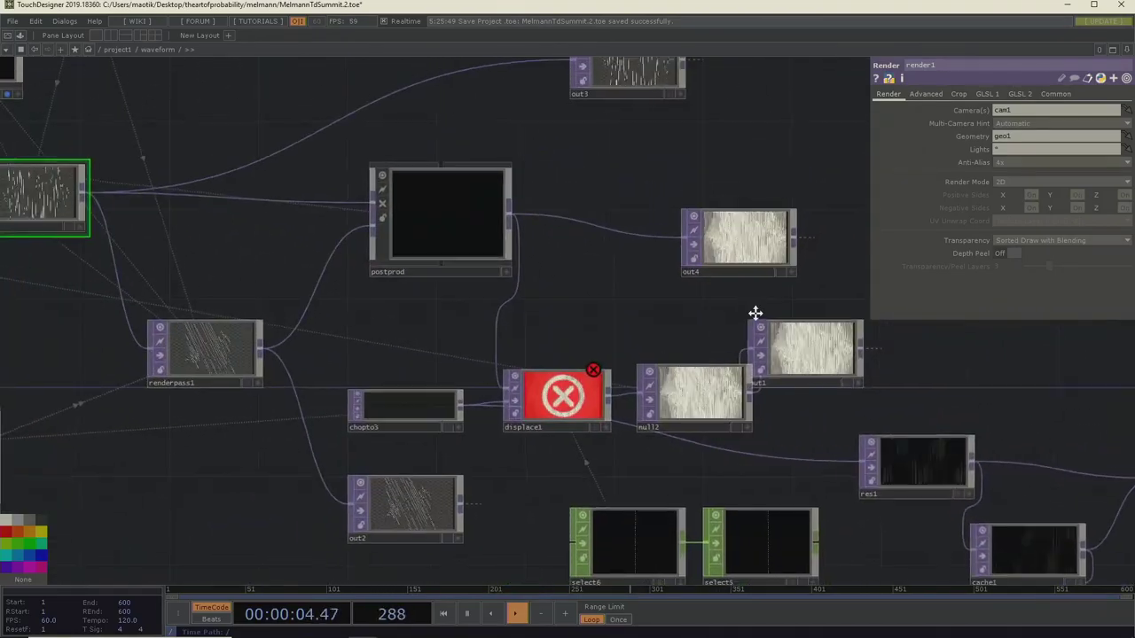
scroll(690, 225, down, 1)
scroll(690, 225, down, 3)
scroll(721, 302, up, 3)
scroll(718, 359, down, 5)
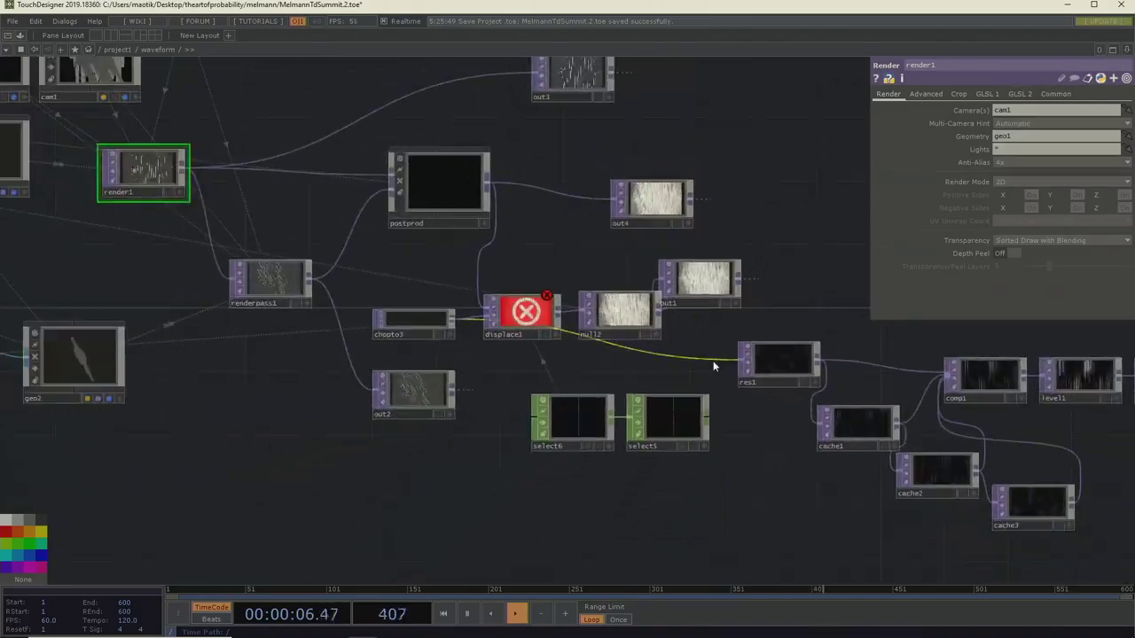
scroll(648, 474, down, 5)
Step: Zoom in and select the waveform component to show its container settings
scroll(602, 456, up, 1)
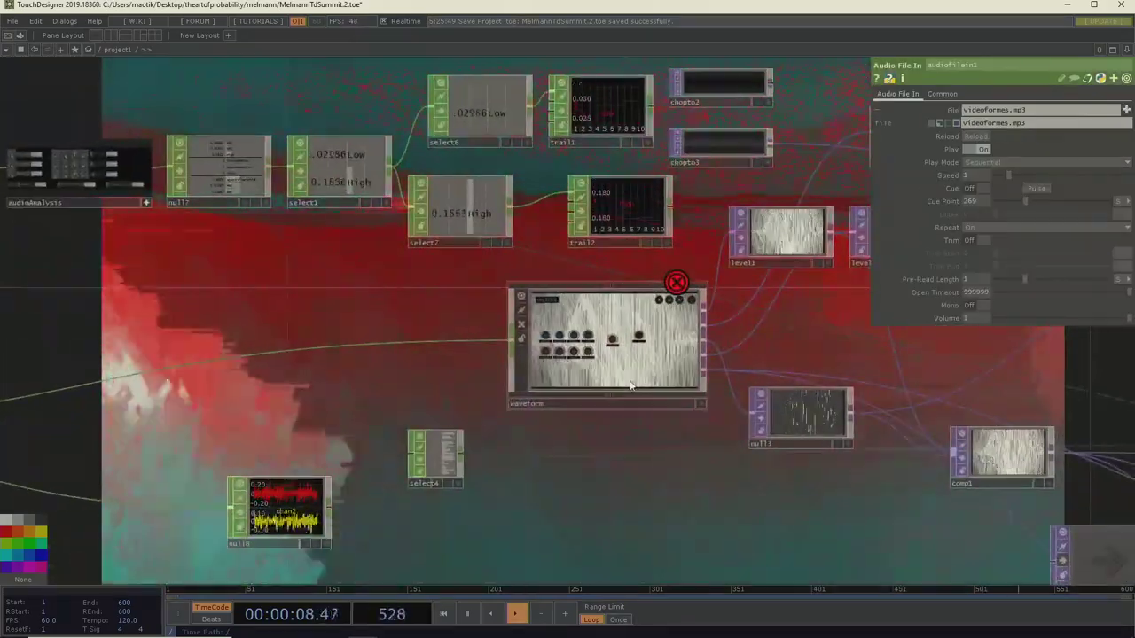
scroll(656, 425, up, 2)
scroll(674, 462, up, 2)
click(776, 288)
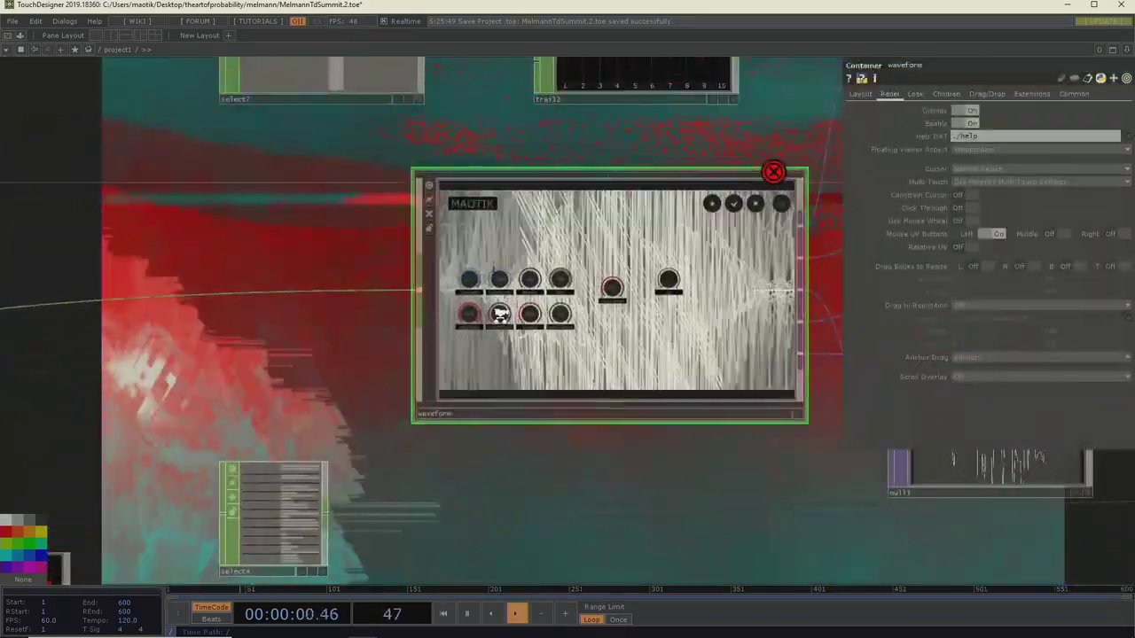
scroll(499, 314, up, 3)
scroll(547, 377, down, 3)
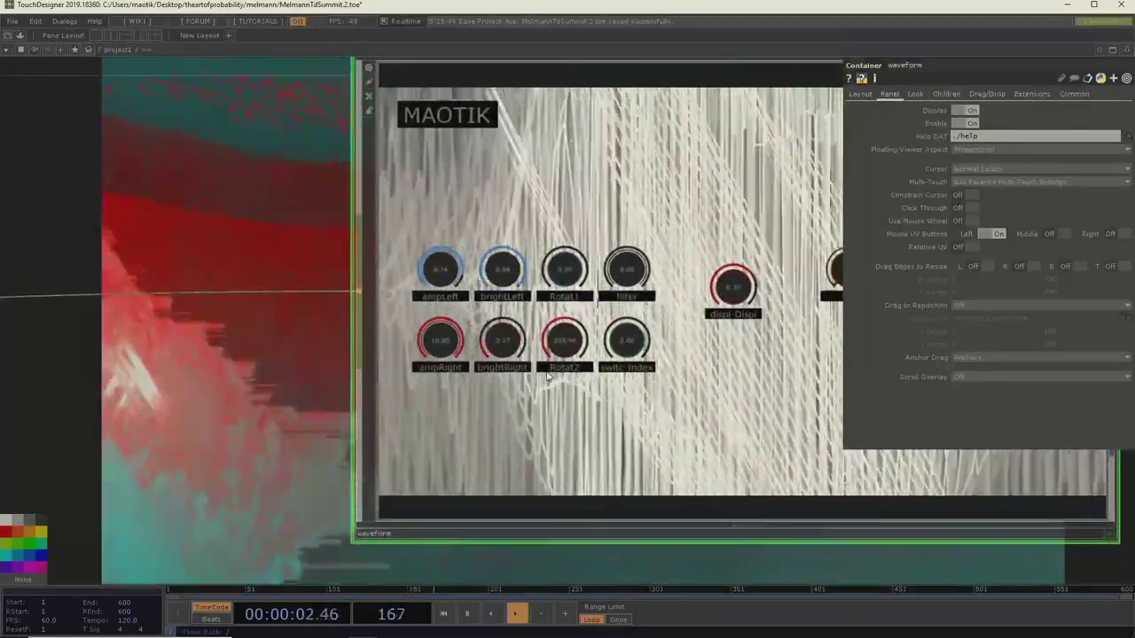
scroll(547, 377, down, 3)
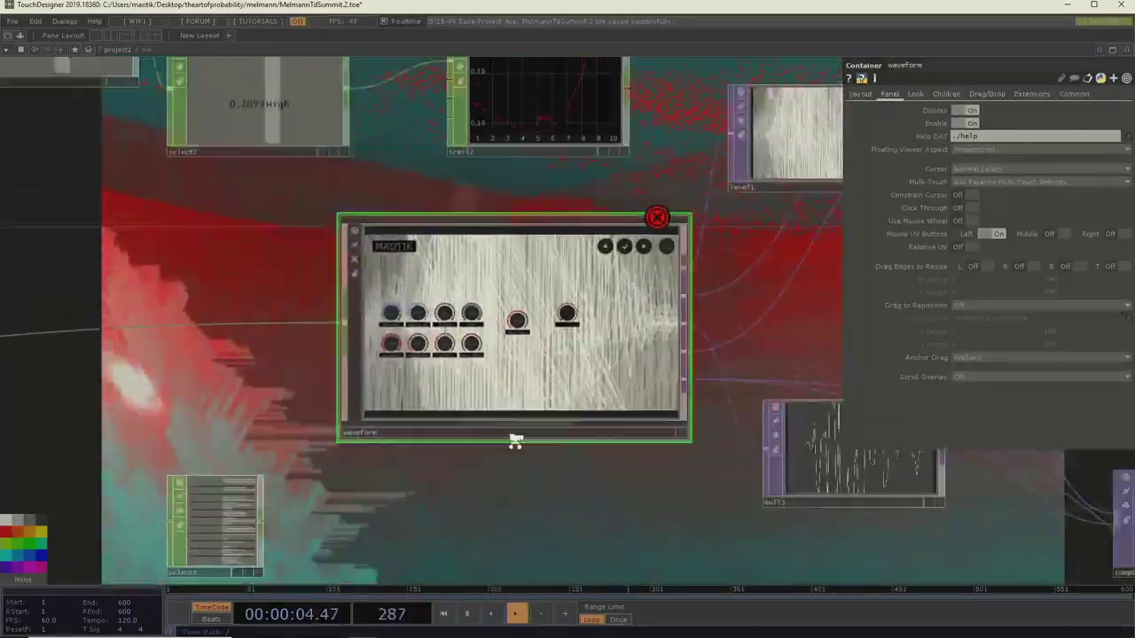
scroll(557, 464, down, 4)
Step: Bring the trail1 and trail2 nodes into view
drag(600, 481, 477, 465)
scroll(315, 187, up, 4)
scroll(316, 186, up, 2)
scroll(327, 228, down, 4)
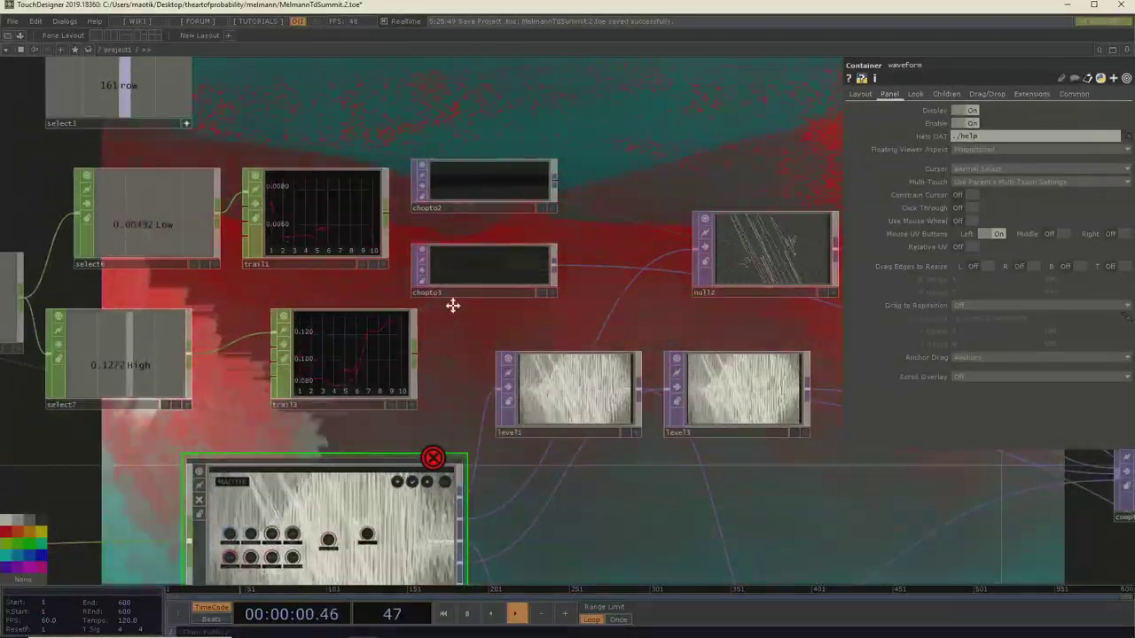
drag(450, 304, 435, 280)
scroll(531, 332, down, 2)
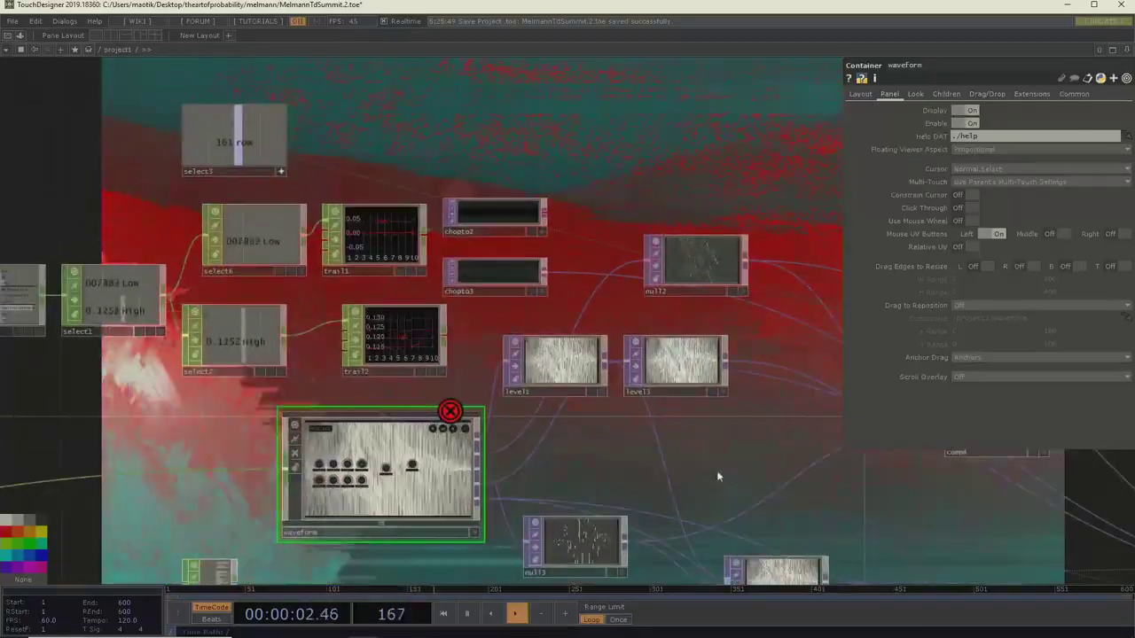
scroll(551, 289, up, 2)
scroll(689, 385, down, 2)
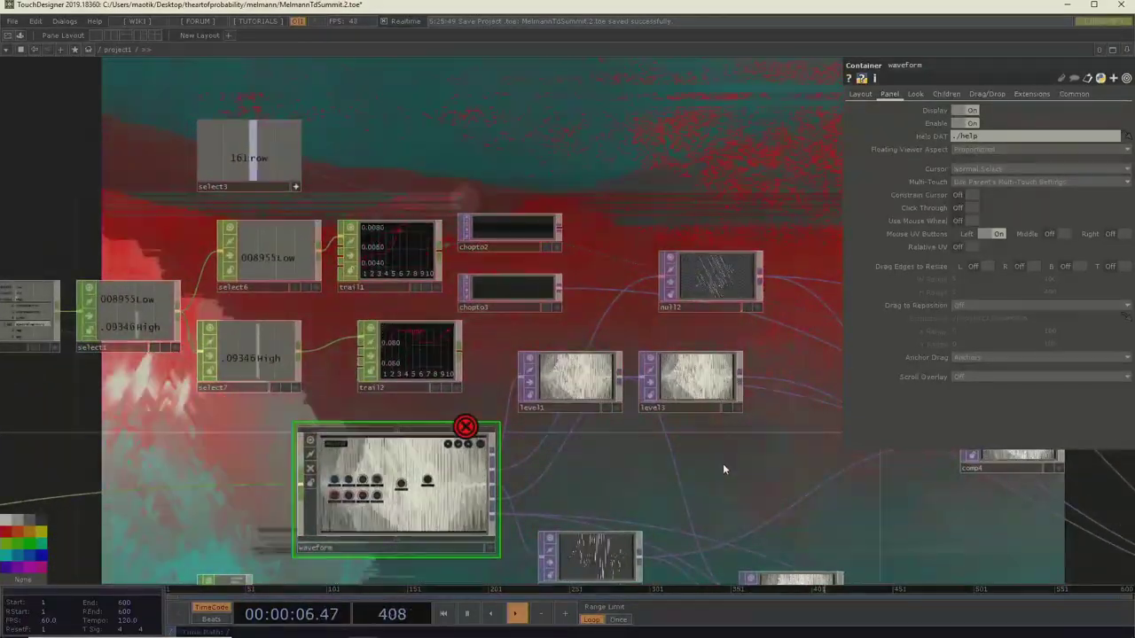
Step: Explore more of the network below the waveform component
drag(722, 463, 647, 378)
scroll(676, 362, down, 3)
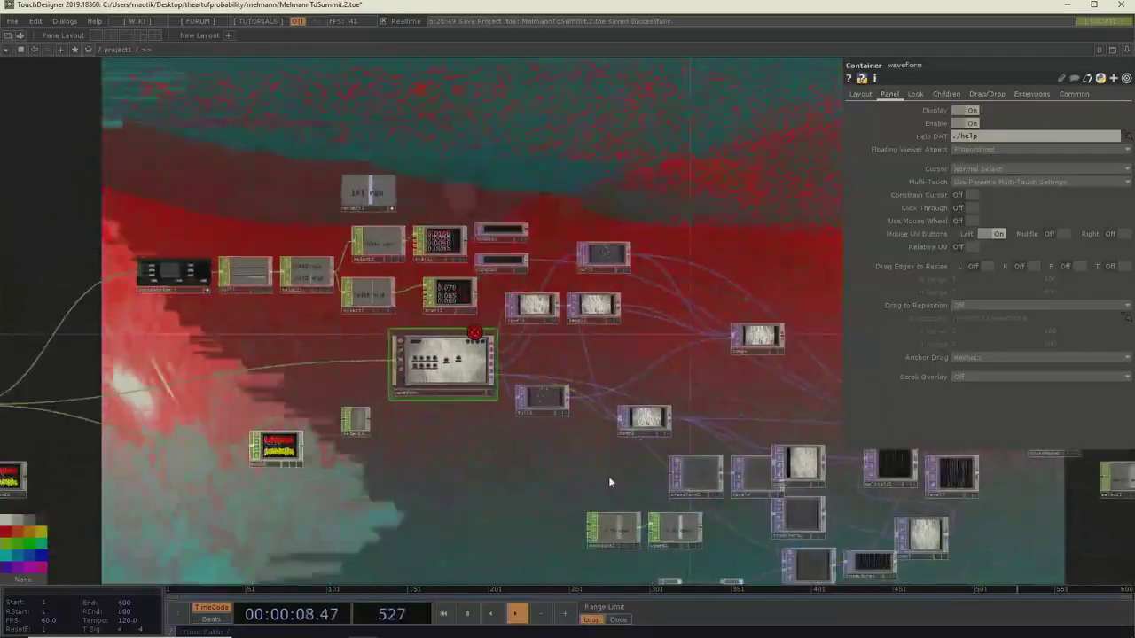
scroll(539, 430, down, 4)
scroll(634, 355, up, 1)
scroll(635, 356, up, 4)
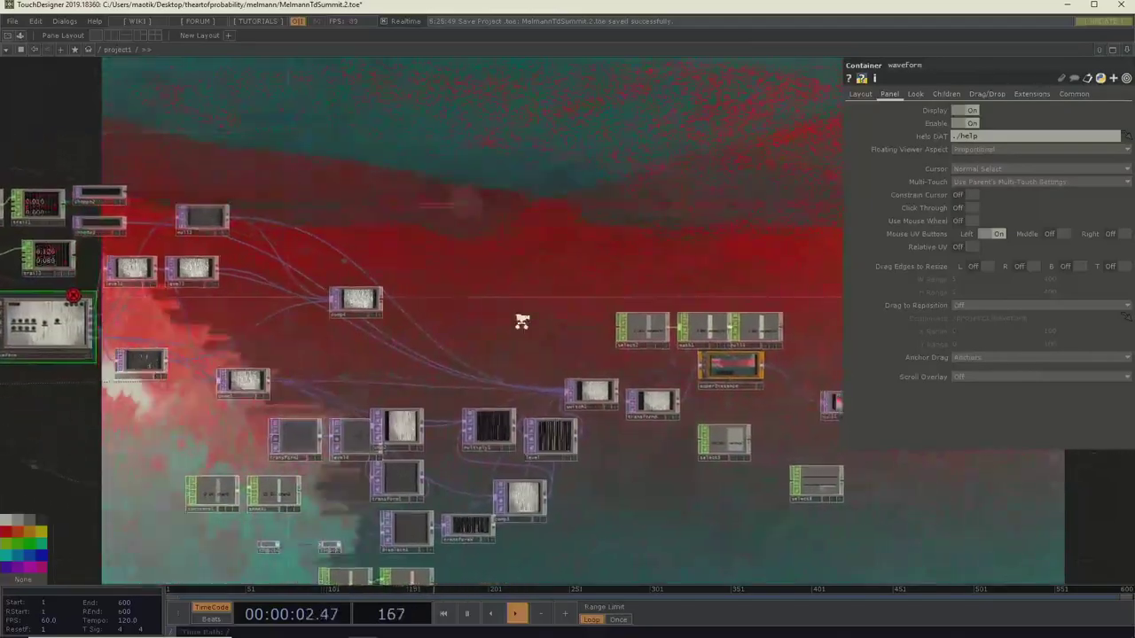
scroll(521, 319, down, 4)
scroll(522, 316, up, 8)
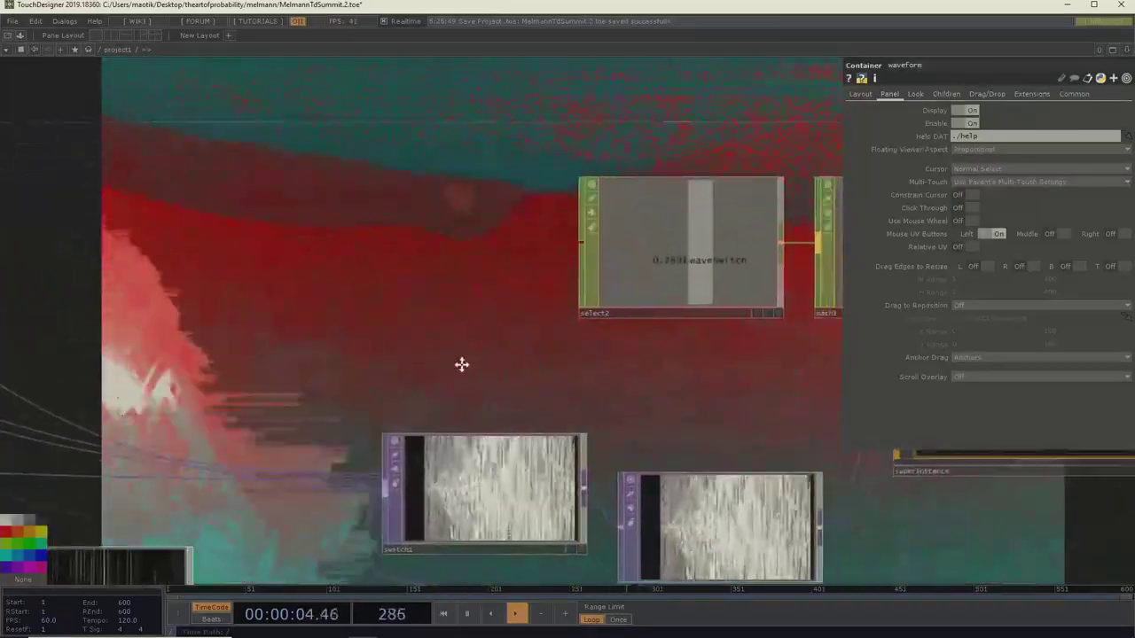
scroll(451, 371, down, 3)
scroll(594, 377, up, 2)
Step: Enter the superInstance component and look around its network
double_click(594, 376)
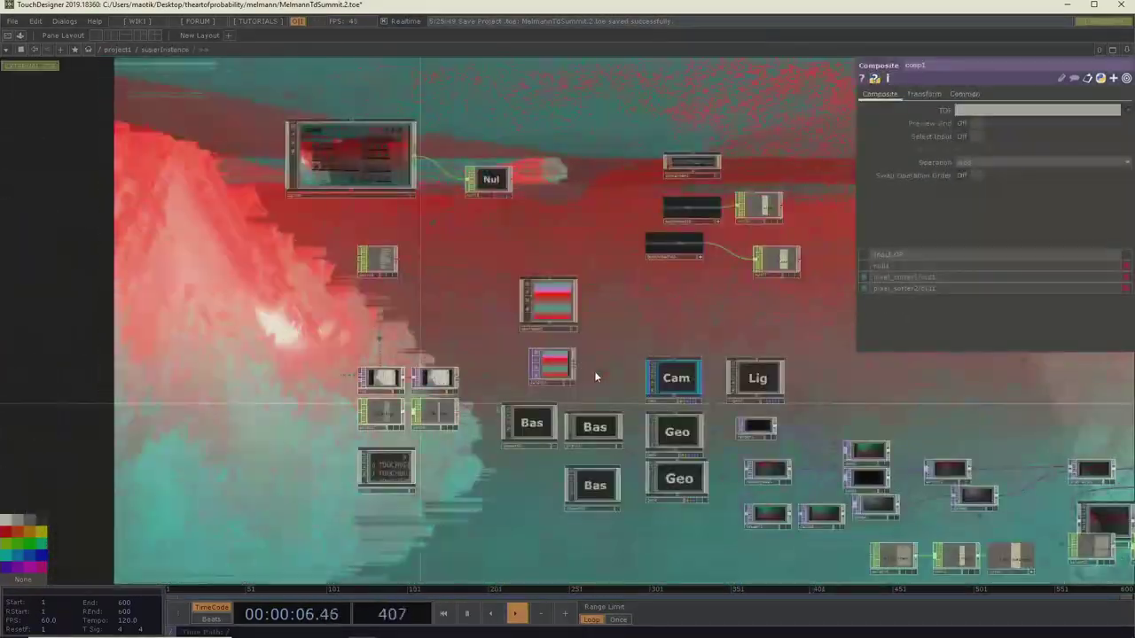
drag(448, 412, 331, 341)
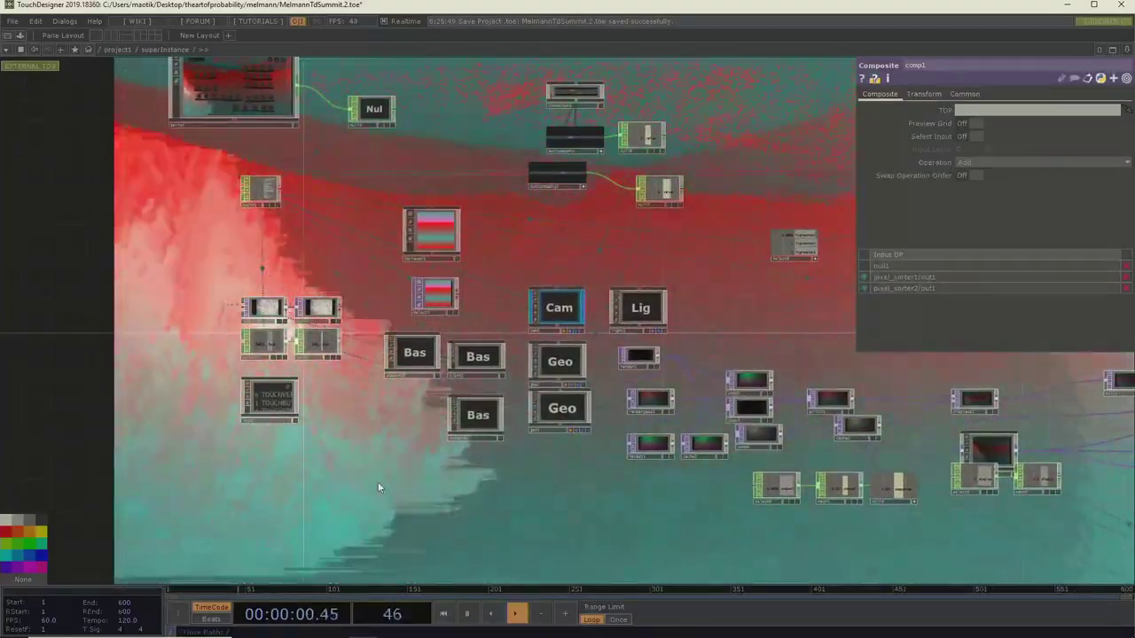
drag(587, 437, 560, 423)
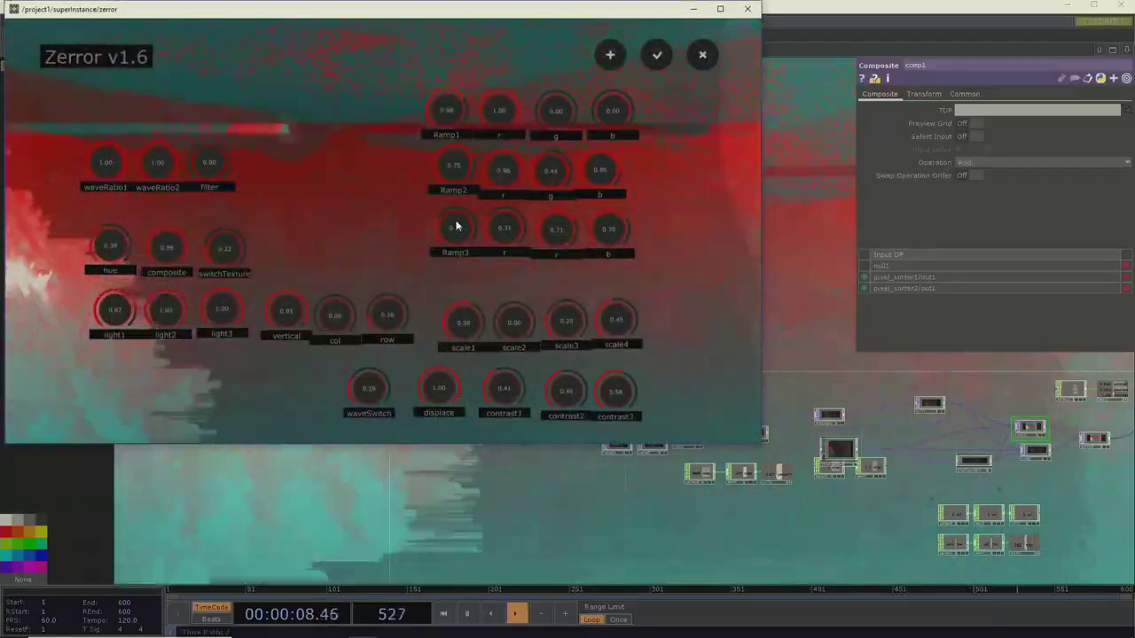
Step: Reposition the Zerror window, raise col to 0.35, lower row, and set waveSwitch to 0.17
drag(327, 13, 374, 48)
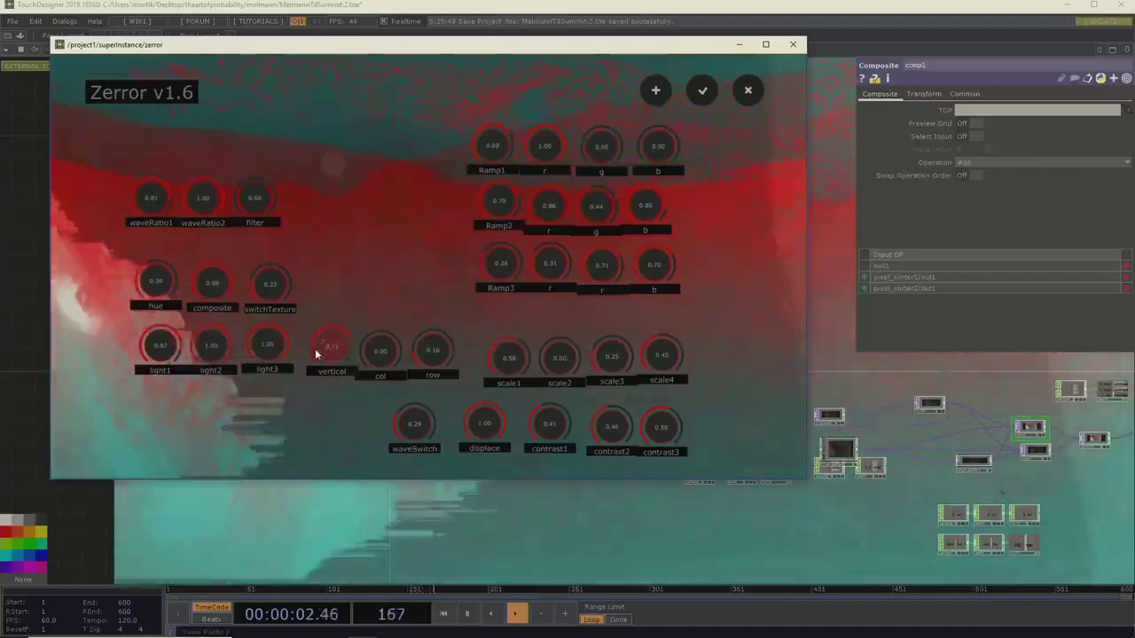
drag(365, 355, 428, 367)
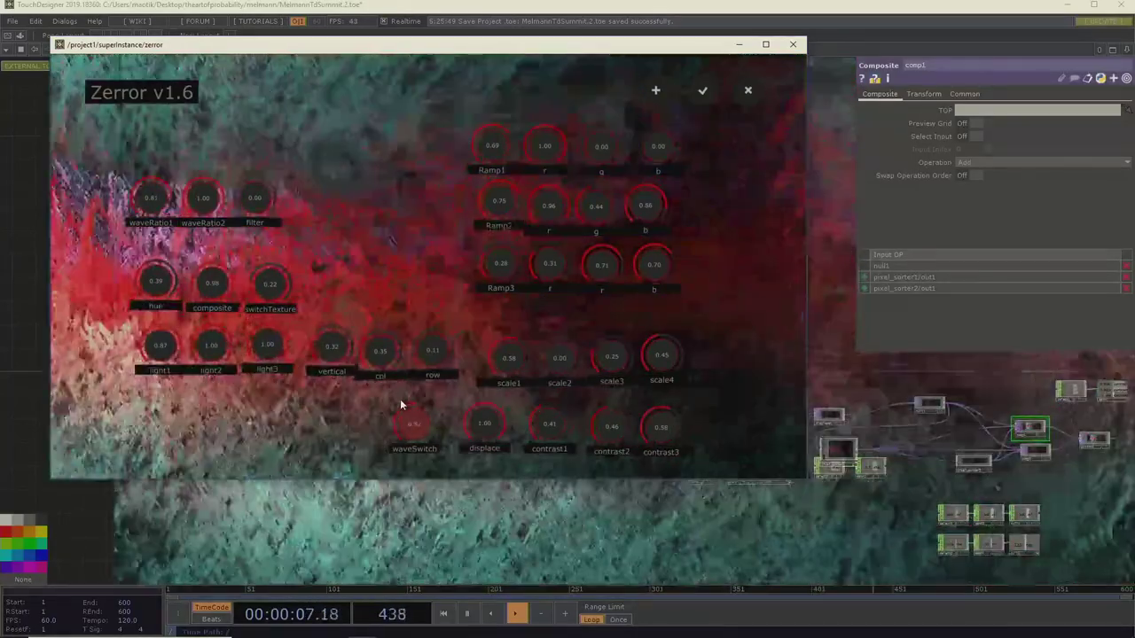
drag(404, 413, 406, 438)
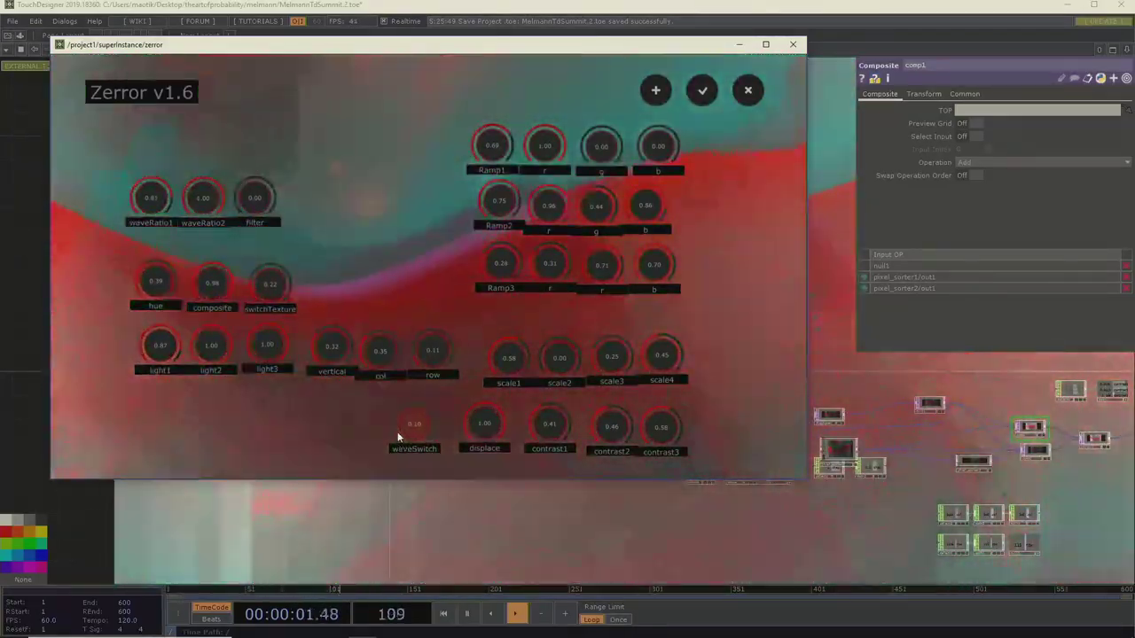
drag(394, 423, 459, 404)
Step: Retune Ramp2 and Ramp1 red, set Ramp1 b to 0.37, and adjust vertical
drag(495, 200, 657, 233)
drag(531, 152, 643, 112)
drag(323, 338, 321, 348)
Step: Move the Zerror window and adjust the row value
drag(620, 44, 528, 86)
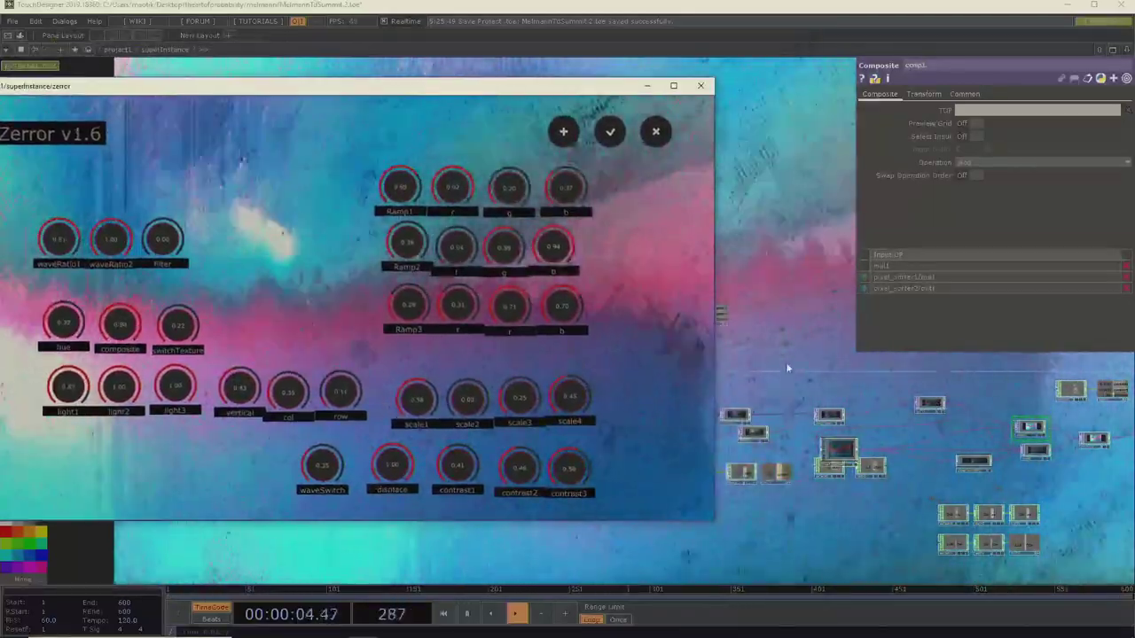
scroll(785, 470, down, 3)
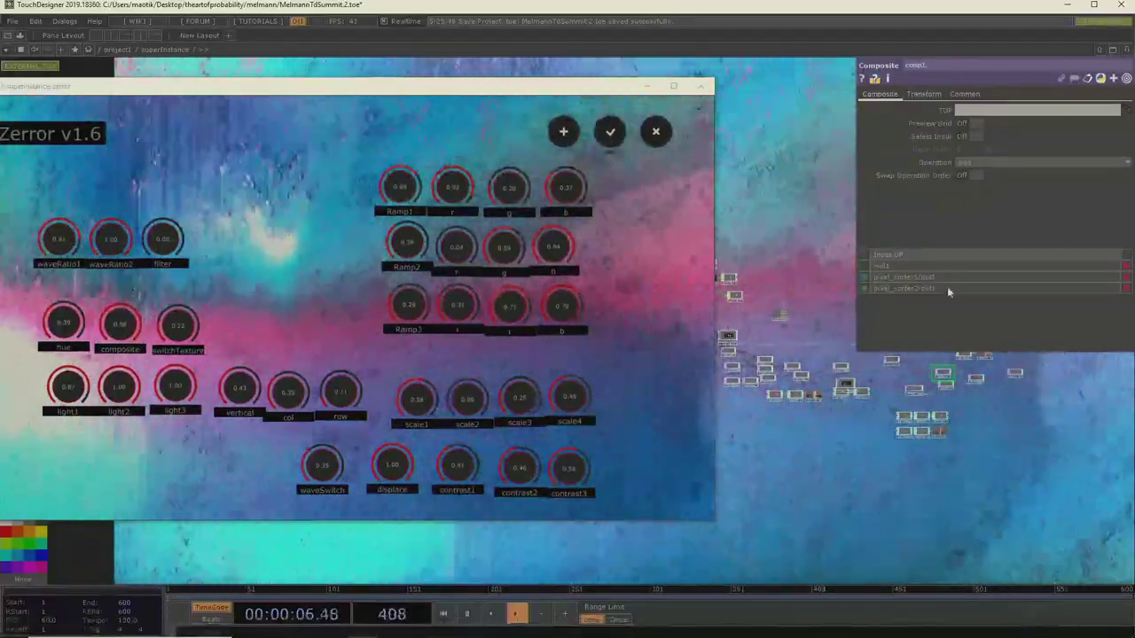
click(284, 391)
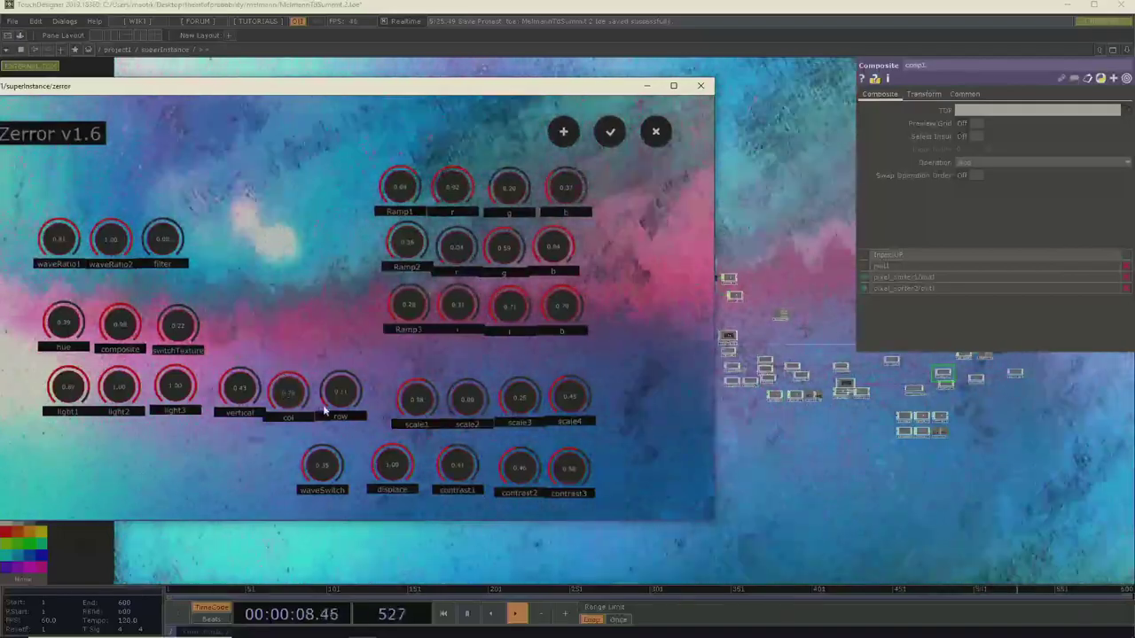
mouse_move(326, 409)
mouse_down()
mouse_move(328, 369)
mouse_move(330, 393)
mouse_up()
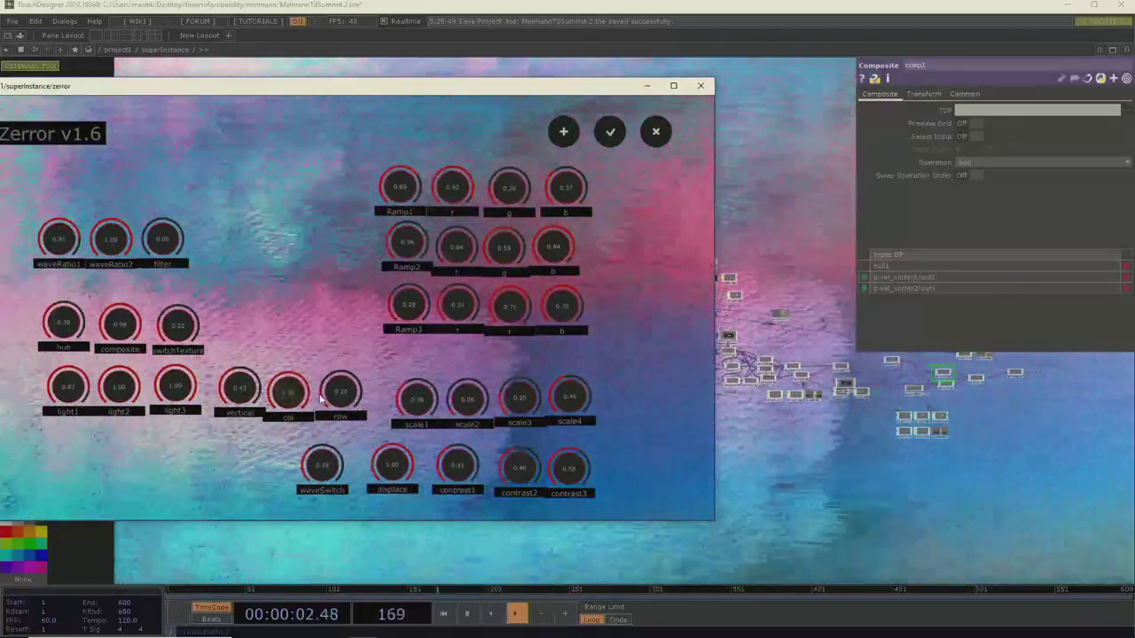
drag(325, 396, 334, 370)
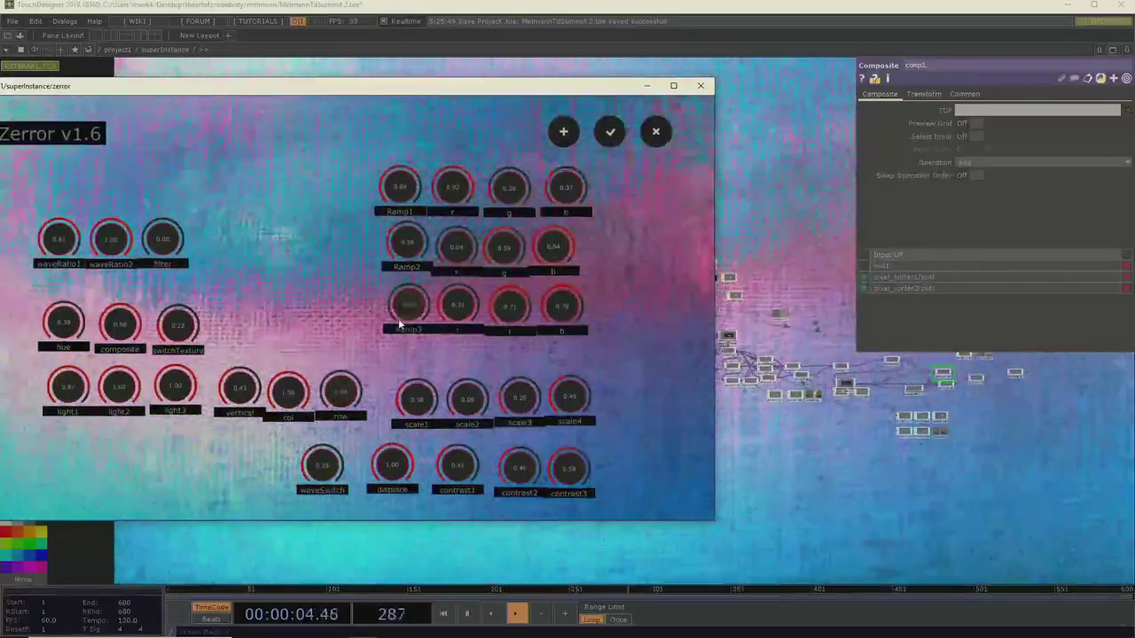
Step: Raise Ramp3 colours, turn down scale4 and scale2, raise contrast1, and lower displace to 0.36
drag(456, 306, 560, 266)
drag(569, 397, 554, 430)
drag(467, 399, 502, 411)
drag(460, 443, 460, 436)
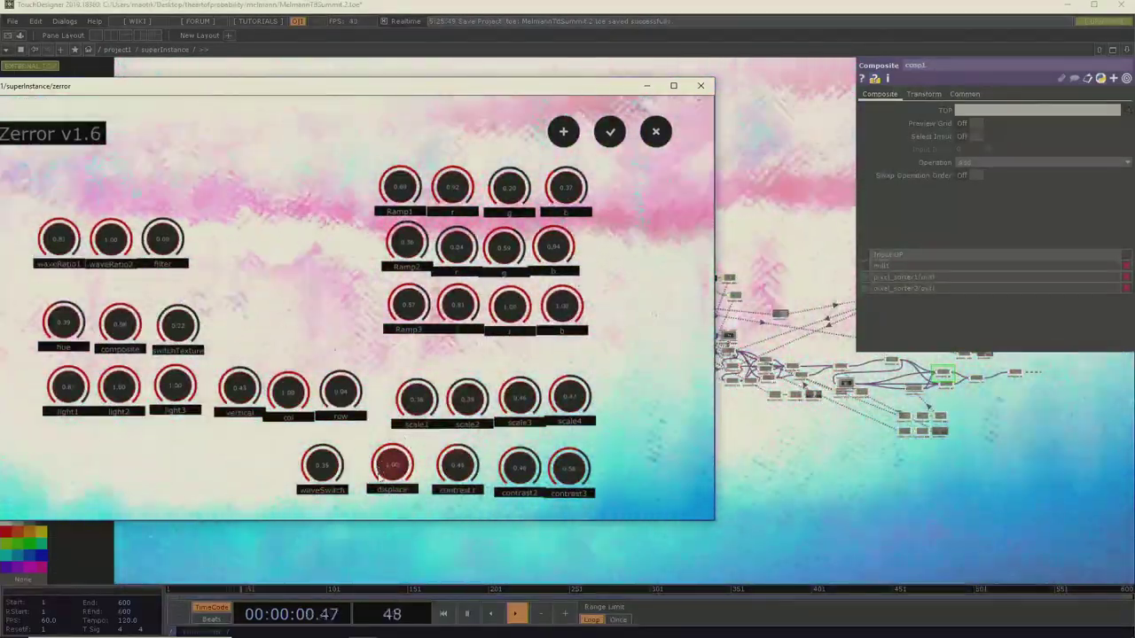
drag(380, 480, 381, 498)
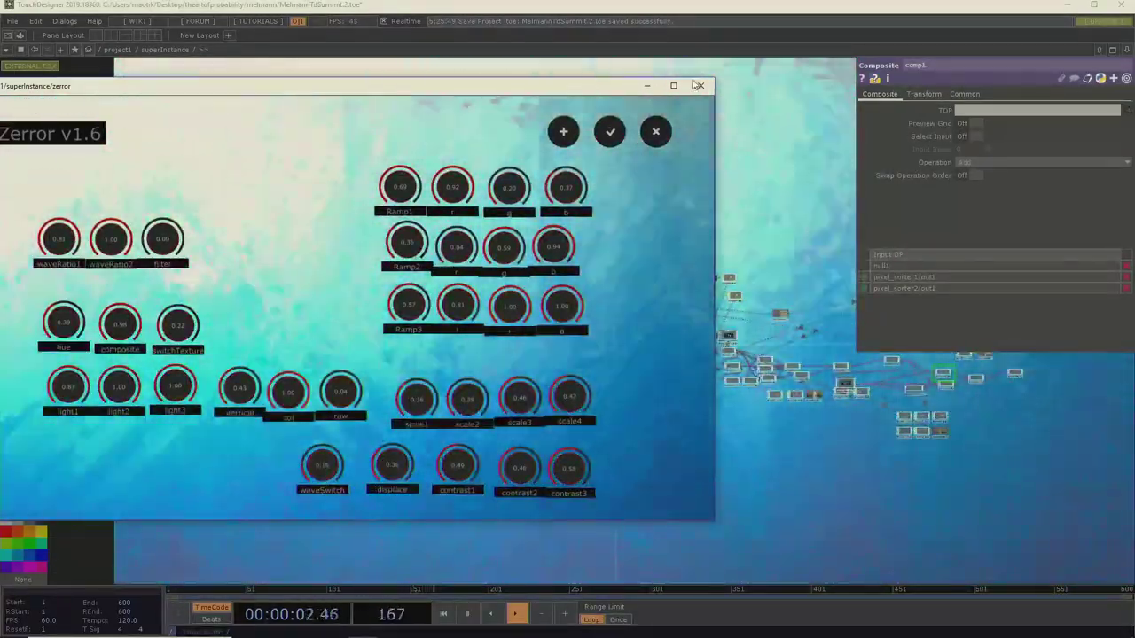
Step: Close the Zerror panel and zoom out over the project network
click(697, 86)
scroll(668, 354, up, 10)
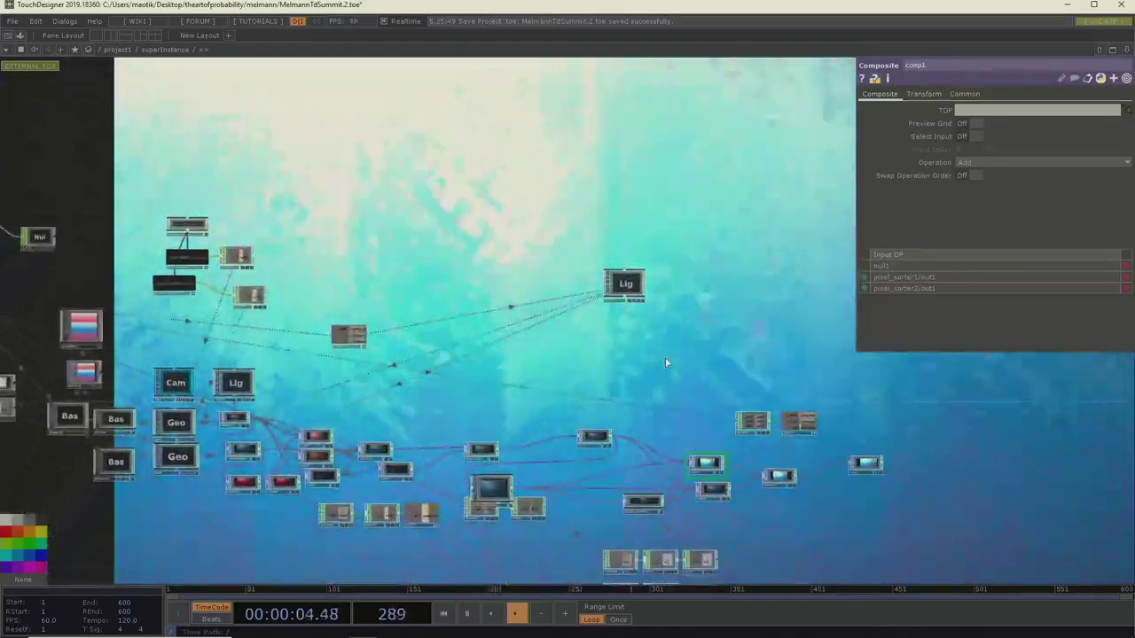
scroll(668, 355, up, 5)
scroll(694, 286, down, 3)
scroll(671, 253, up, 5)
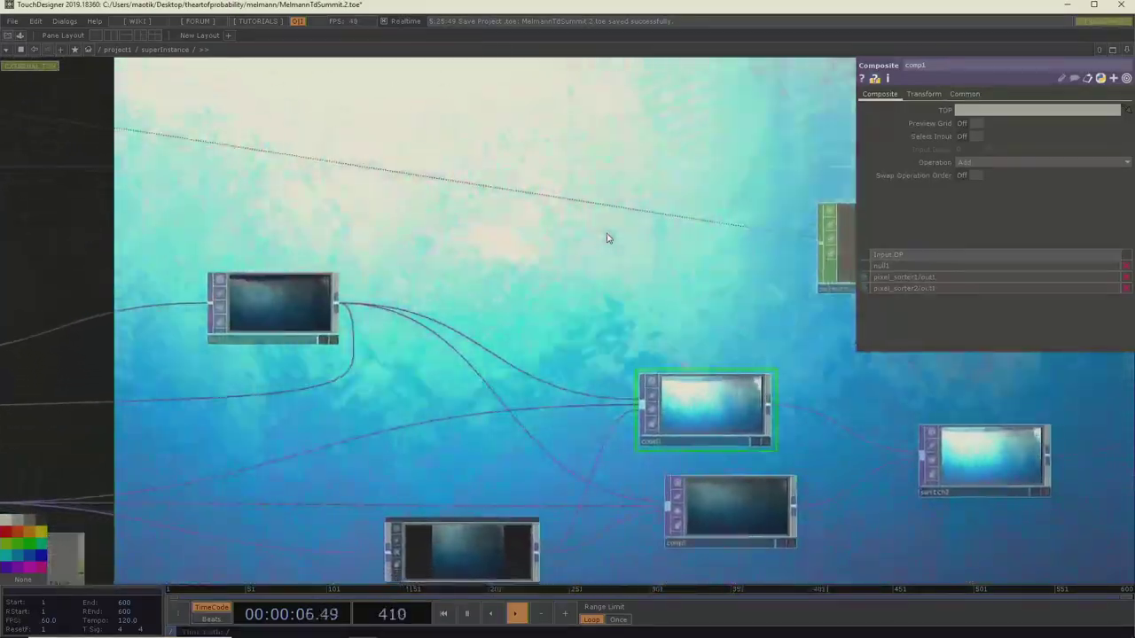
scroll(607, 237, down, 10)
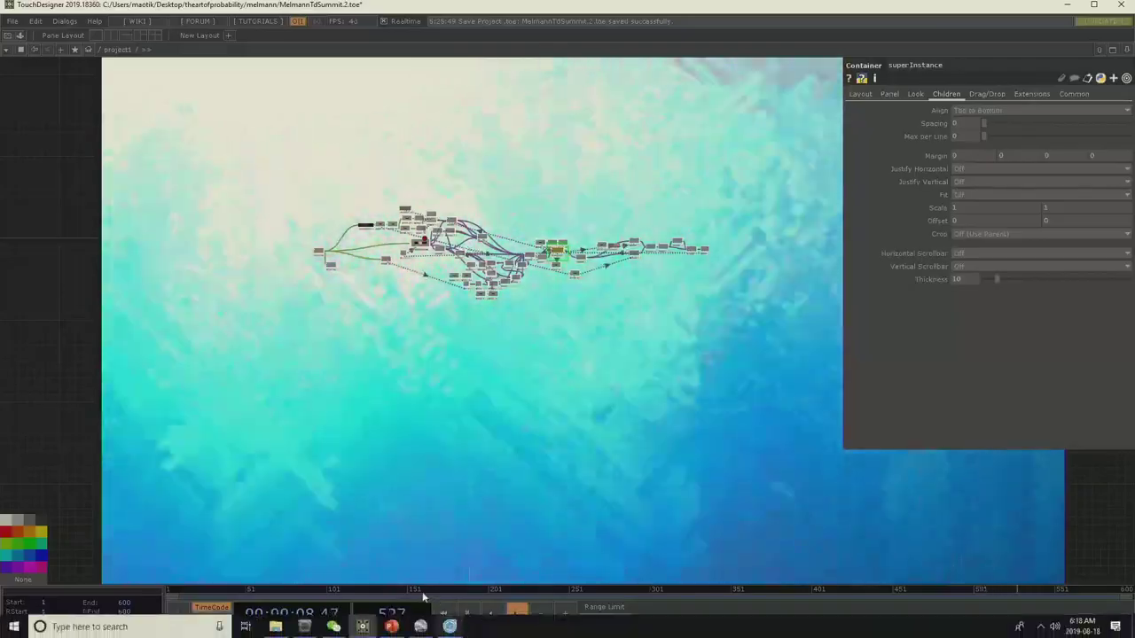
click(390, 627)
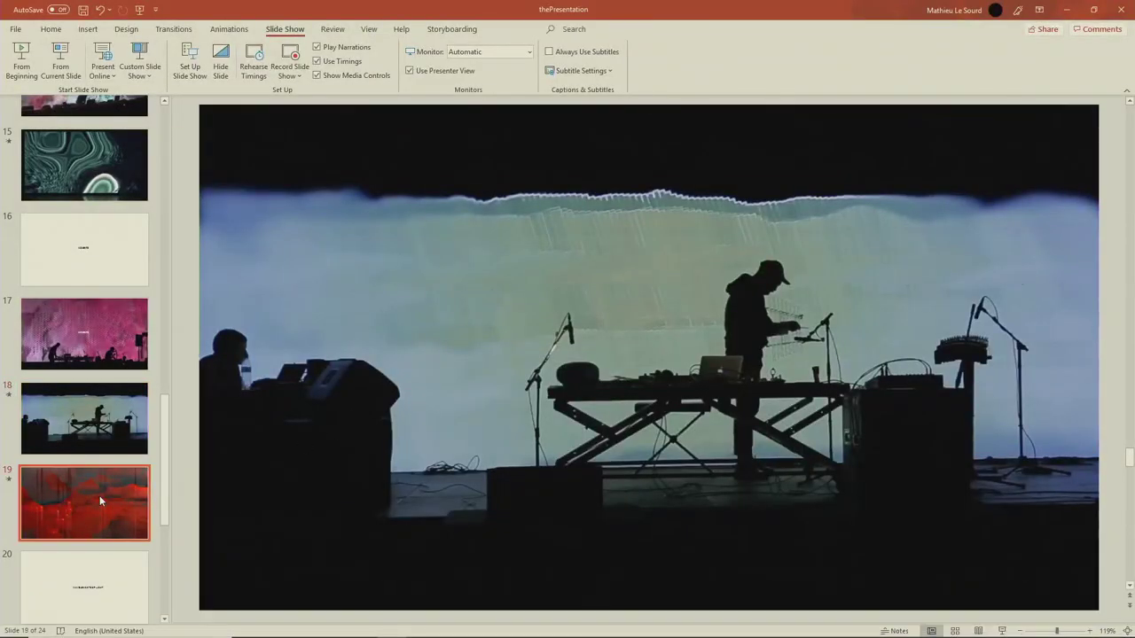
click(99, 495)
key(Down)
key(Down)
click(97, 324)
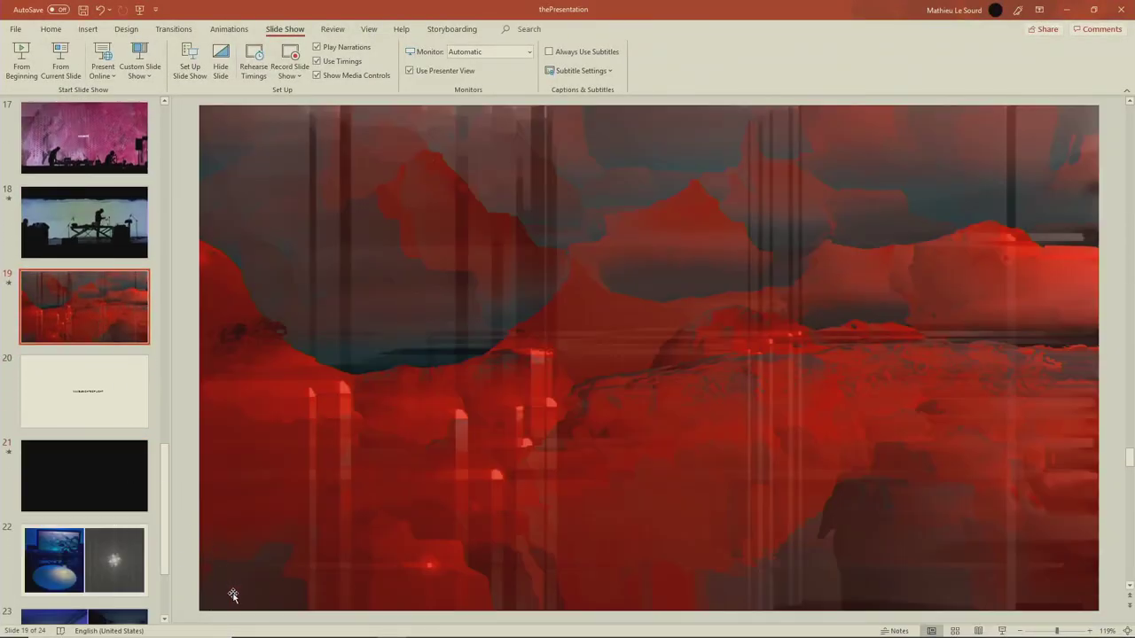
click(217, 601)
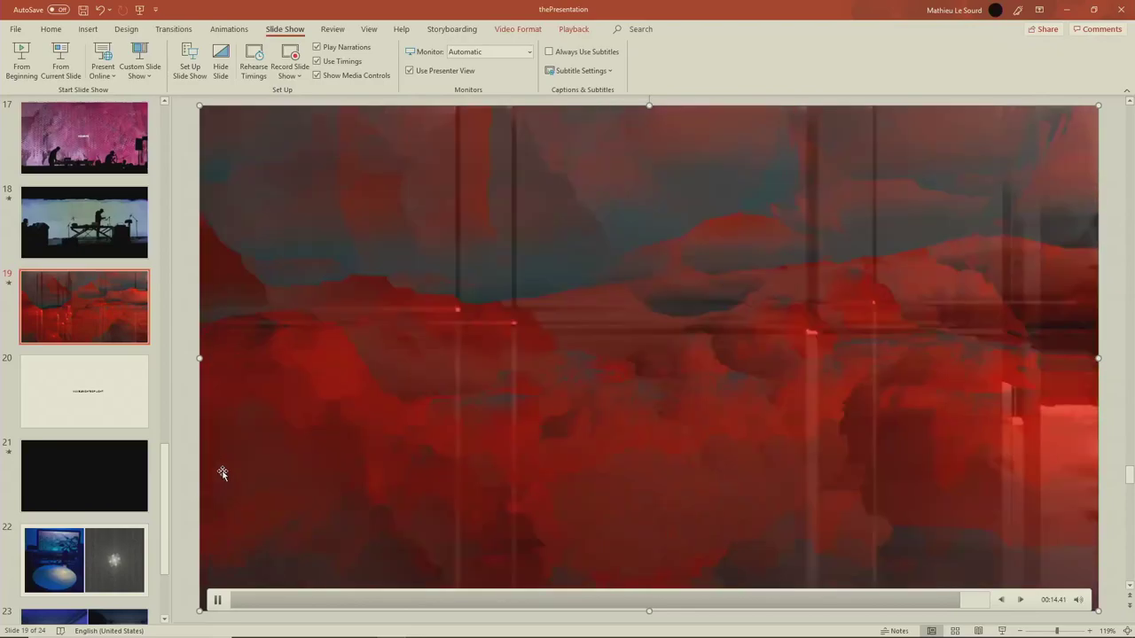
scroll(221, 475, up, 1)
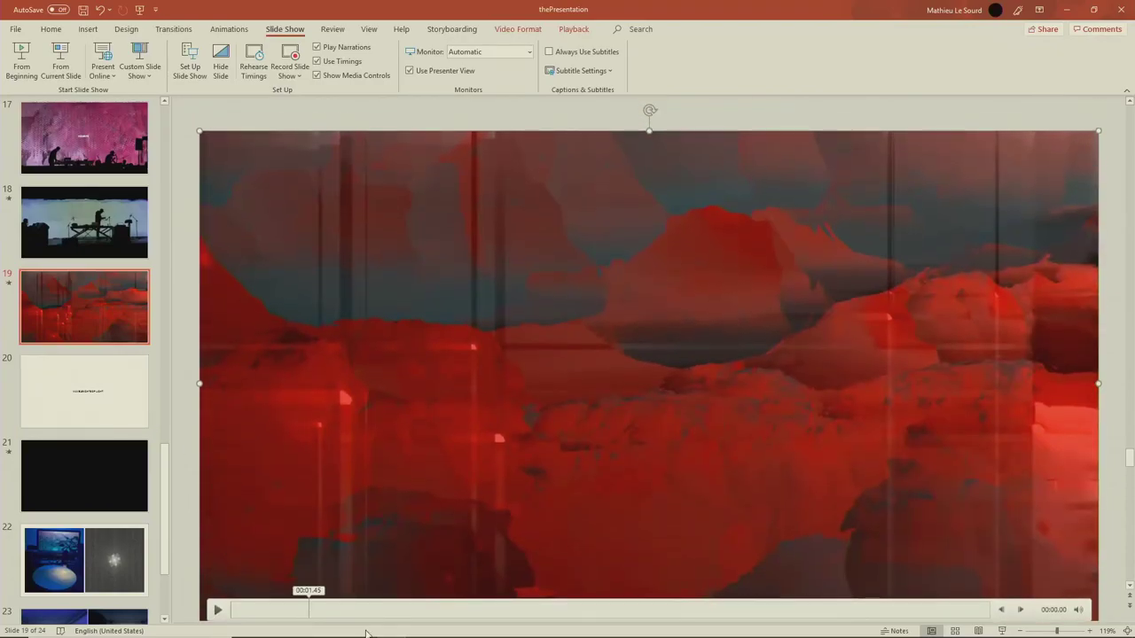
mouse_move(366, 636)
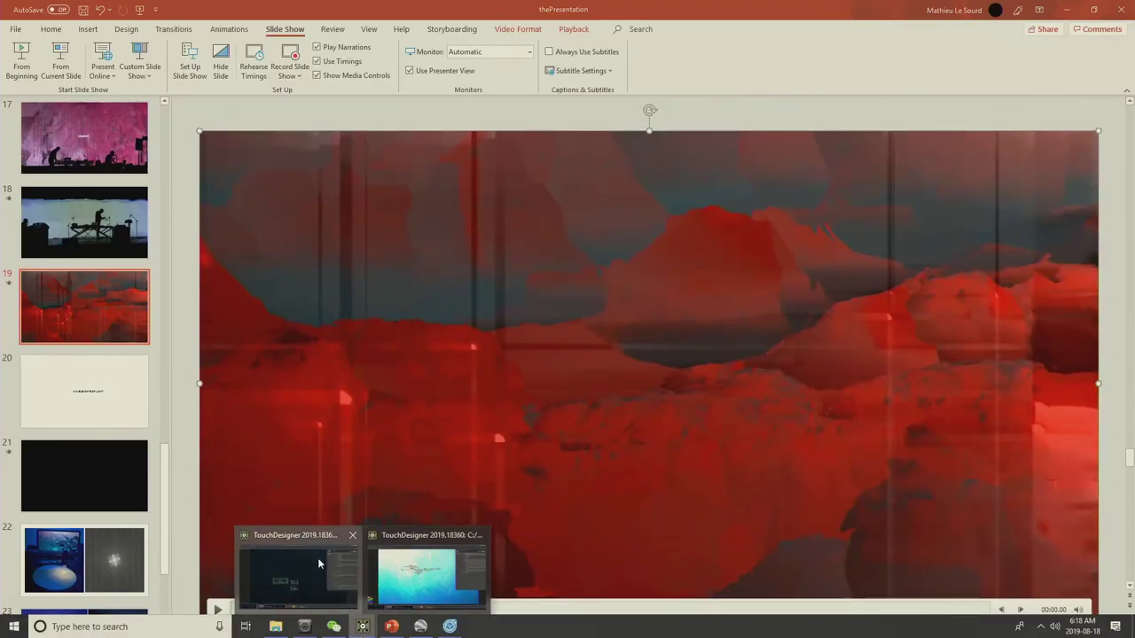
click(319, 564)
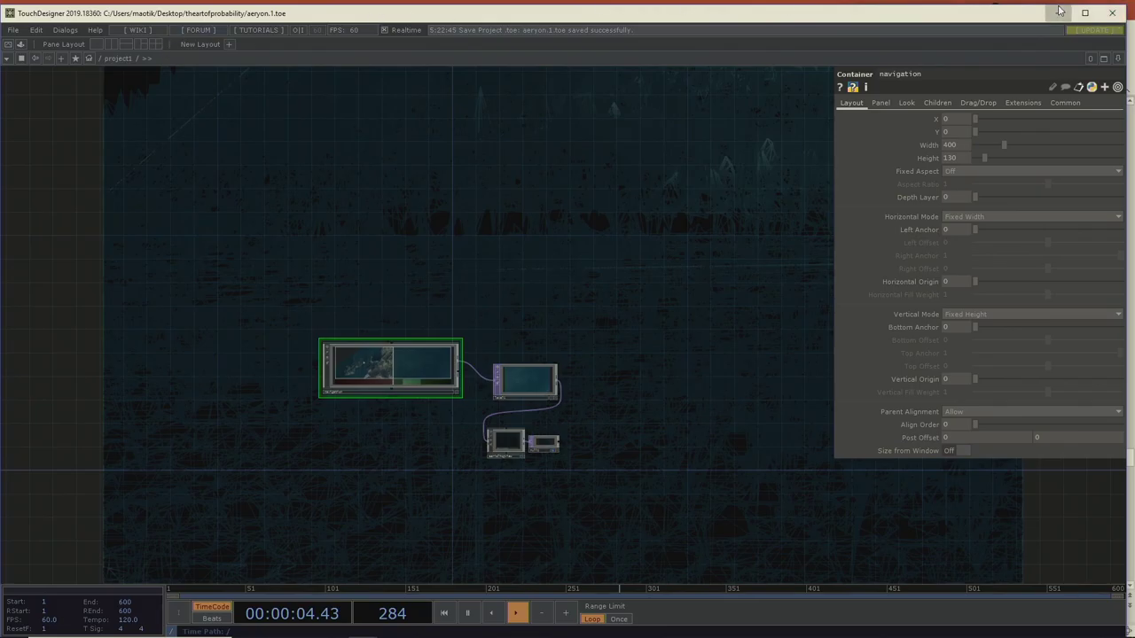
click(1058, 11)
mouse_move(364, 628)
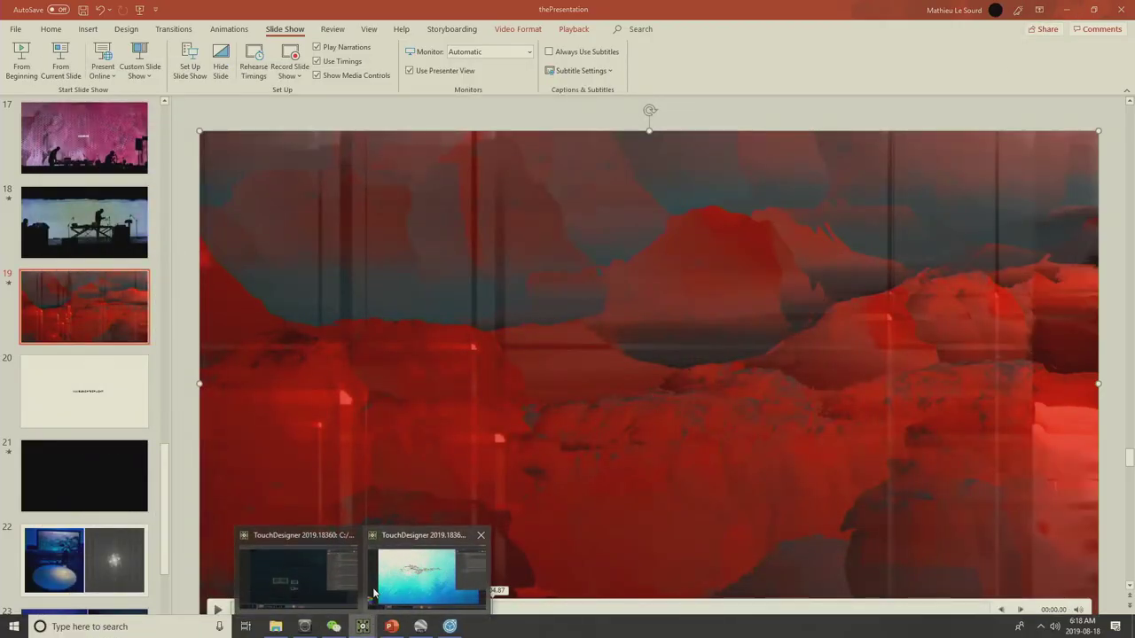
click(310, 578)
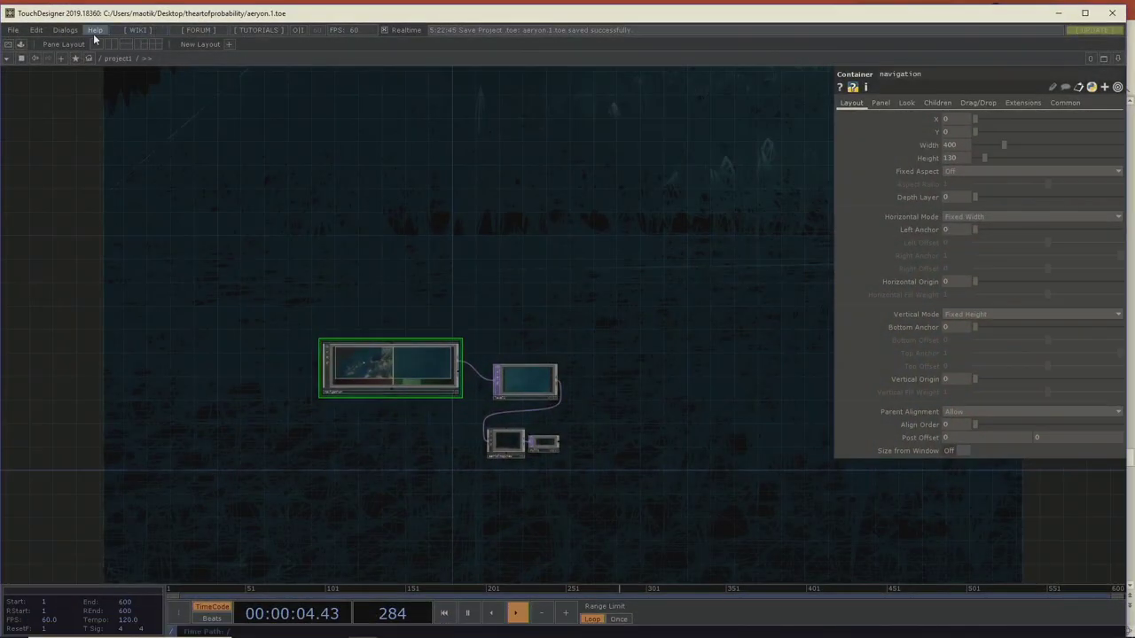
drag(247, 12, 650, 123)
click(362, 627)
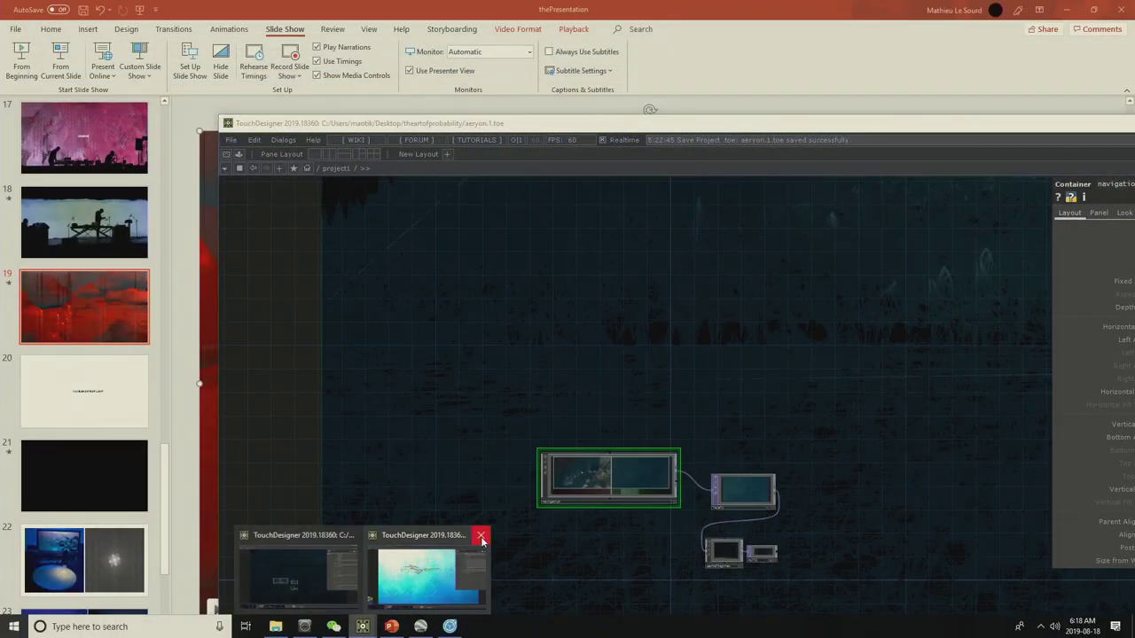
click(114, 434)
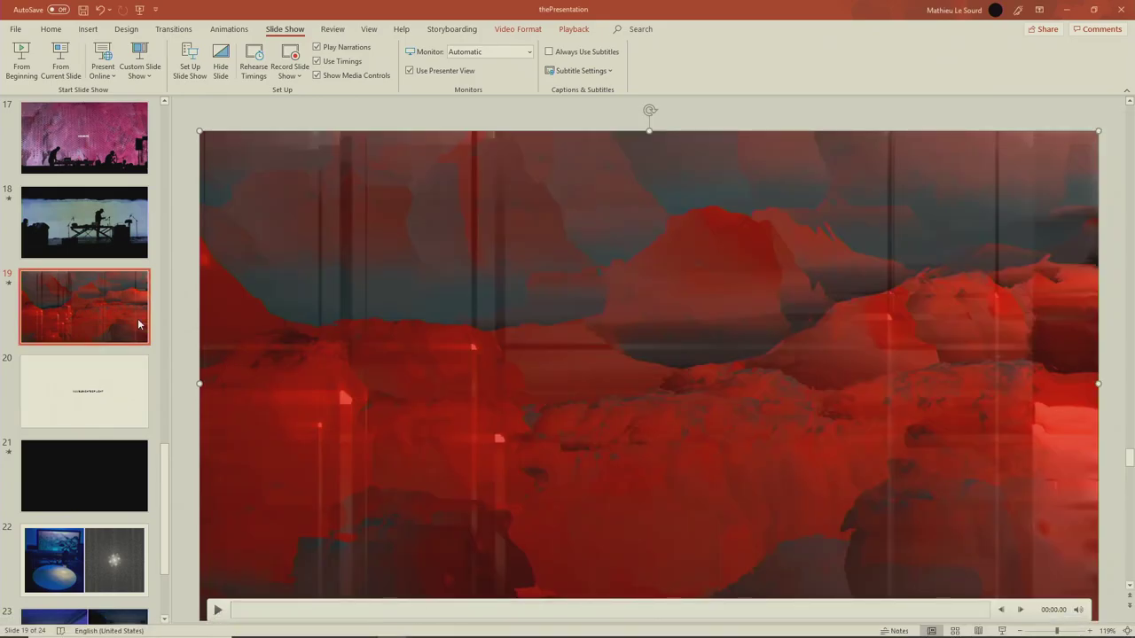
Step: Go from slide 20's WAVELENGHTS OF LIGHT title on to the black video slide 21
click(88, 390)
click(80, 455)
click(96, 398)
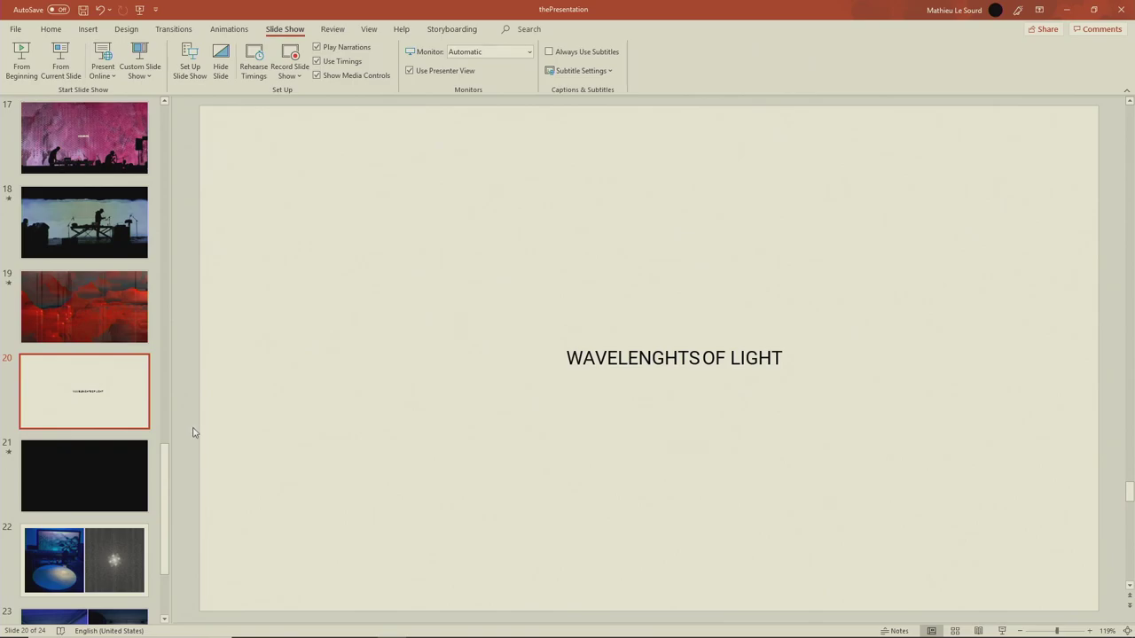
click(128, 467)
mouse_move(221, 603)
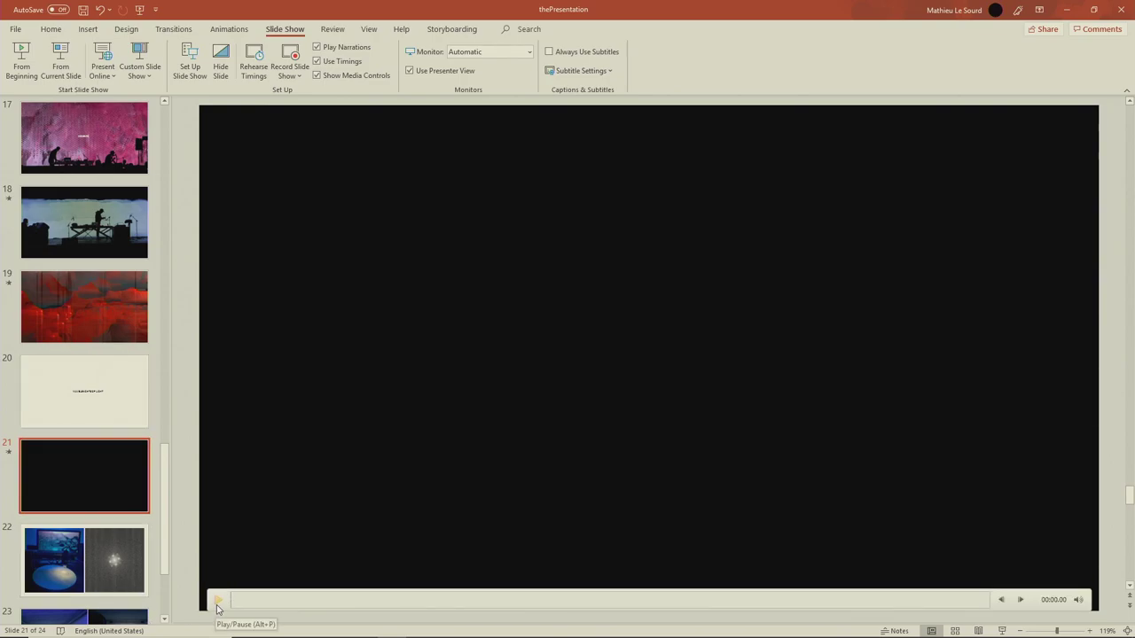
Step: Show slide 22 and select the grainy starburst image beside the microscope turntable photo
click(135, 592)
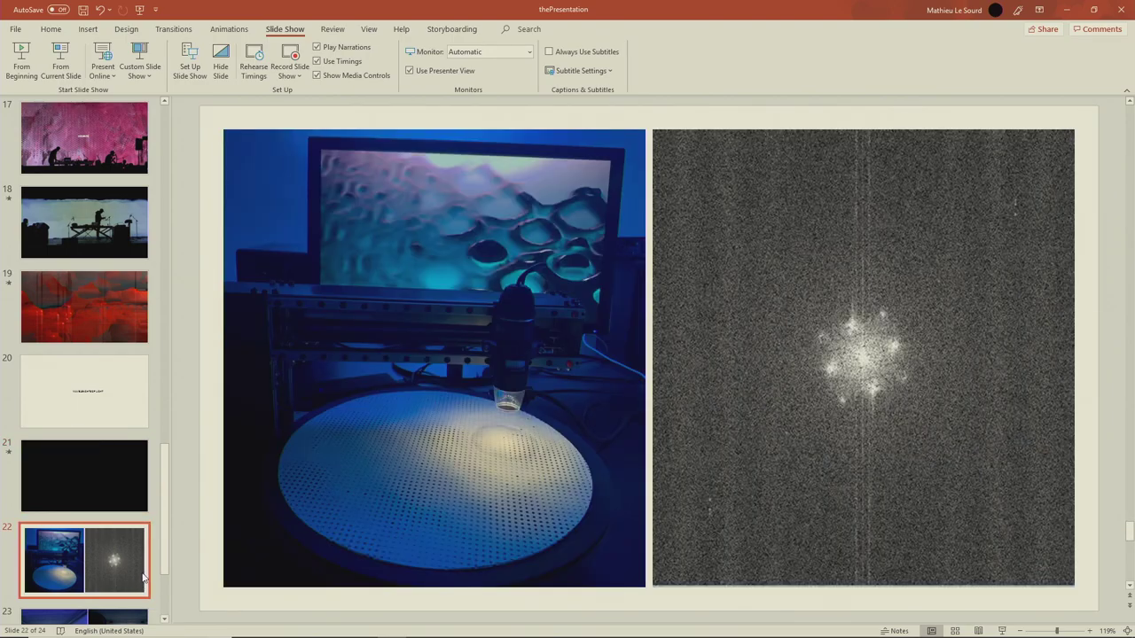
click(791, 359)
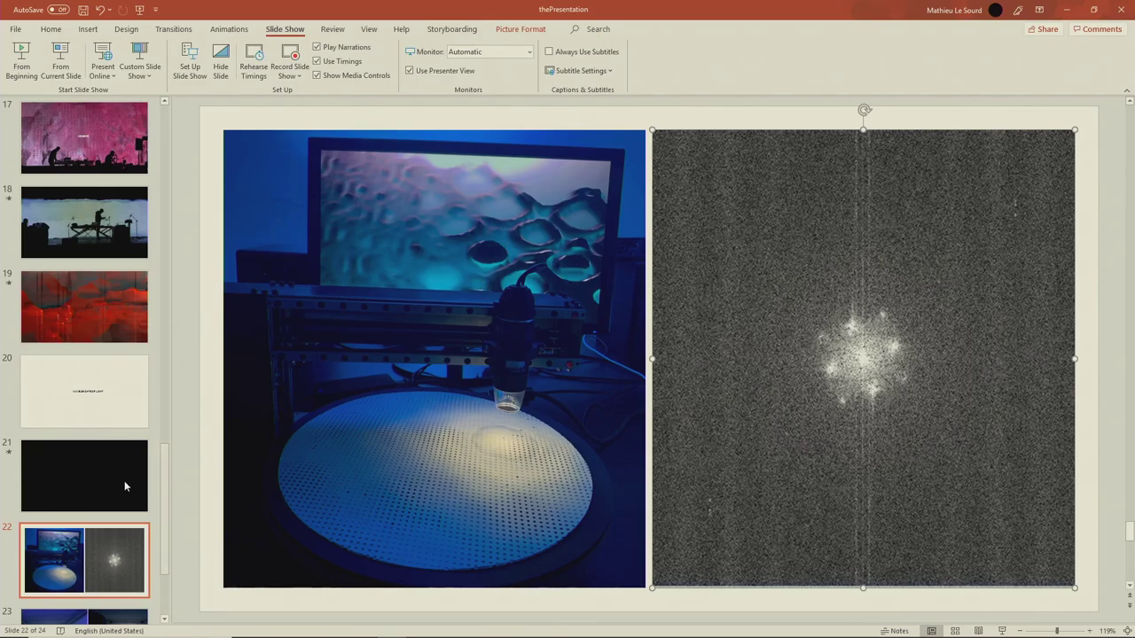
Step: Play slide 21's rippled WAVELENGHTS OF LIGHT video, then show slide 23's two installation photos
click(83, 471)
click(217, 600)
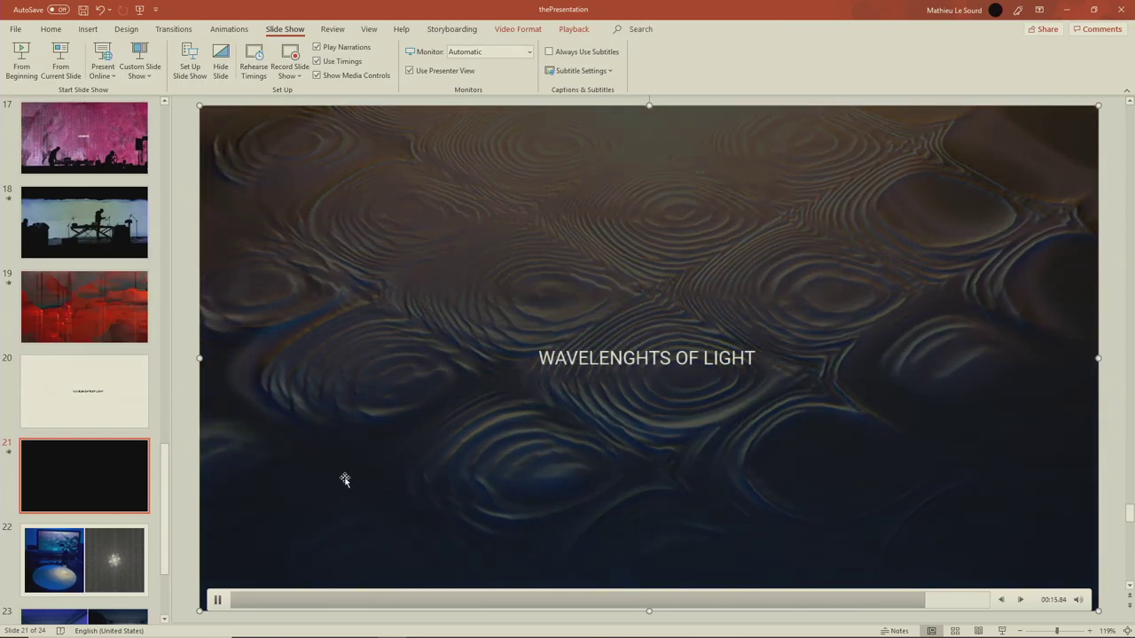
scroll(162, 535, down, 2)
click(106, 506)
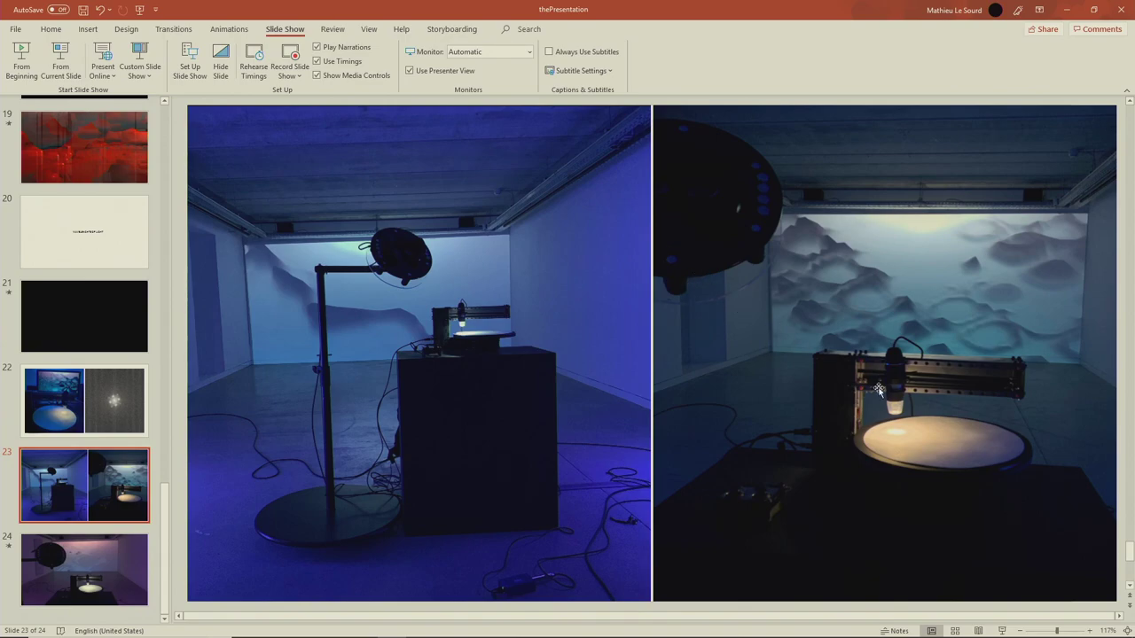
Step: Play the purple-lit turntable installation video on final slide 24, then deselect it
key(Down)
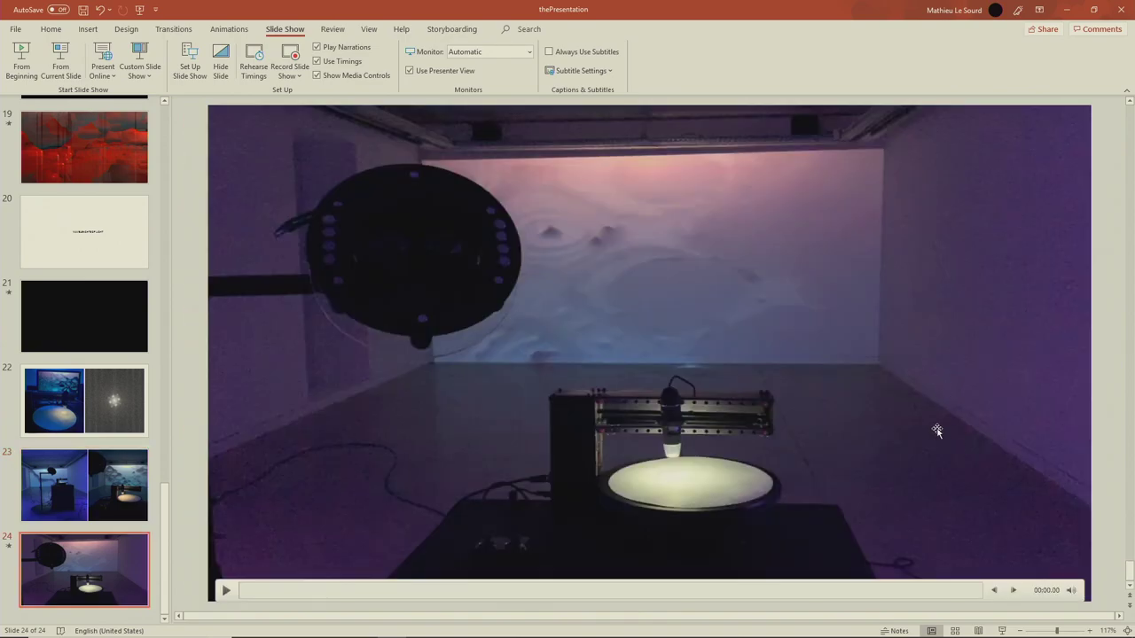
key(Up)
key(Up)
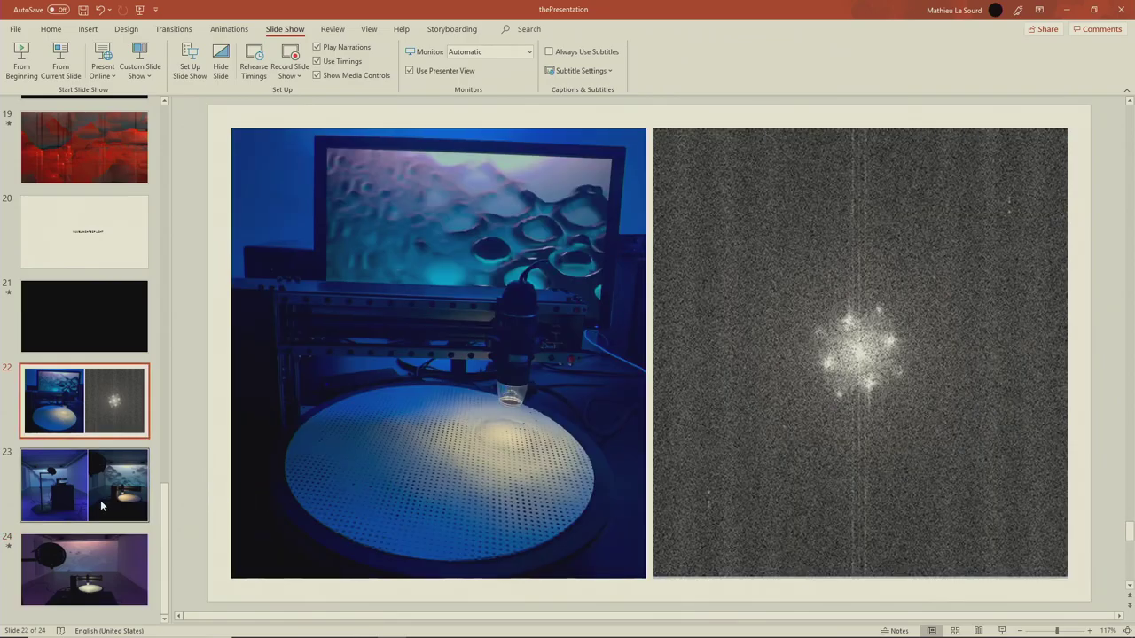
click(108, 552)
click(119, 508)
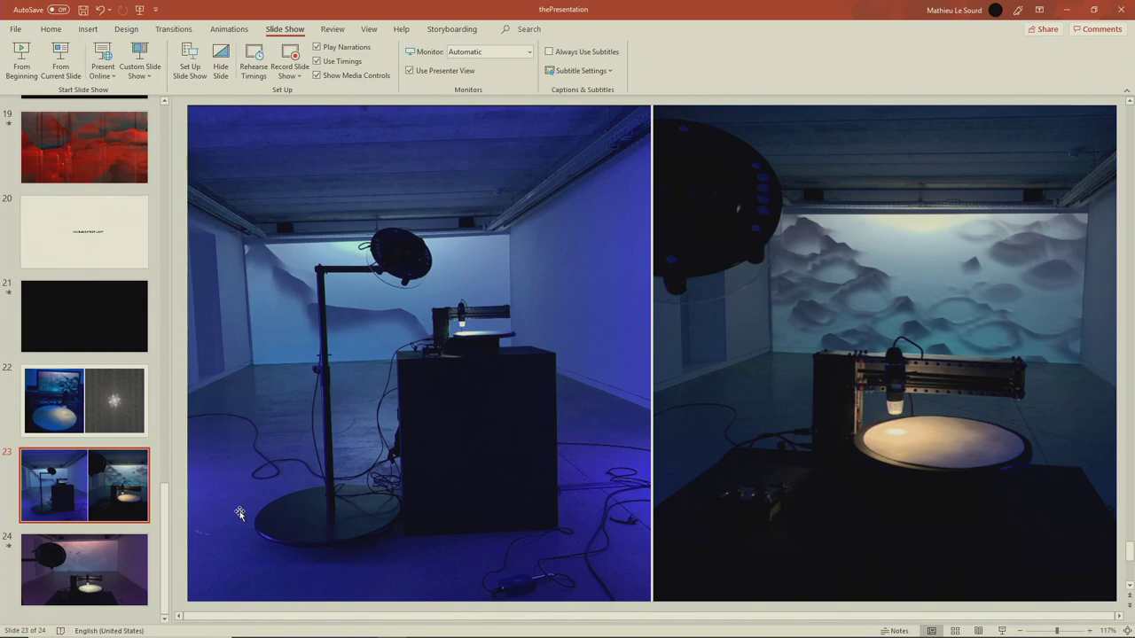
click(118, 578)
click(224, 590)
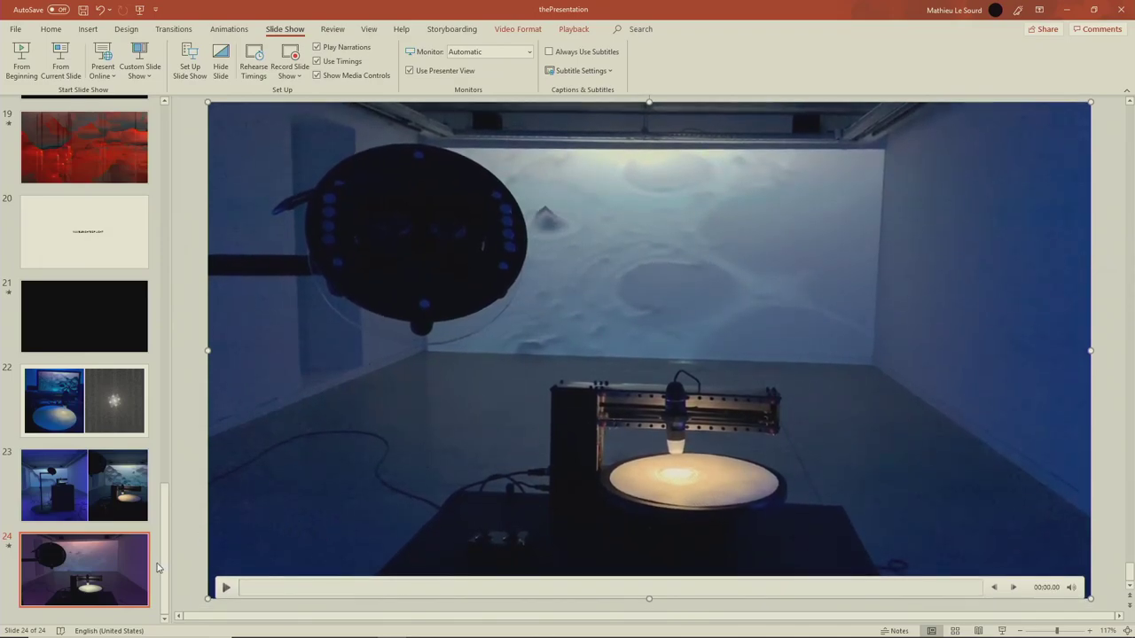
click(125, 559)
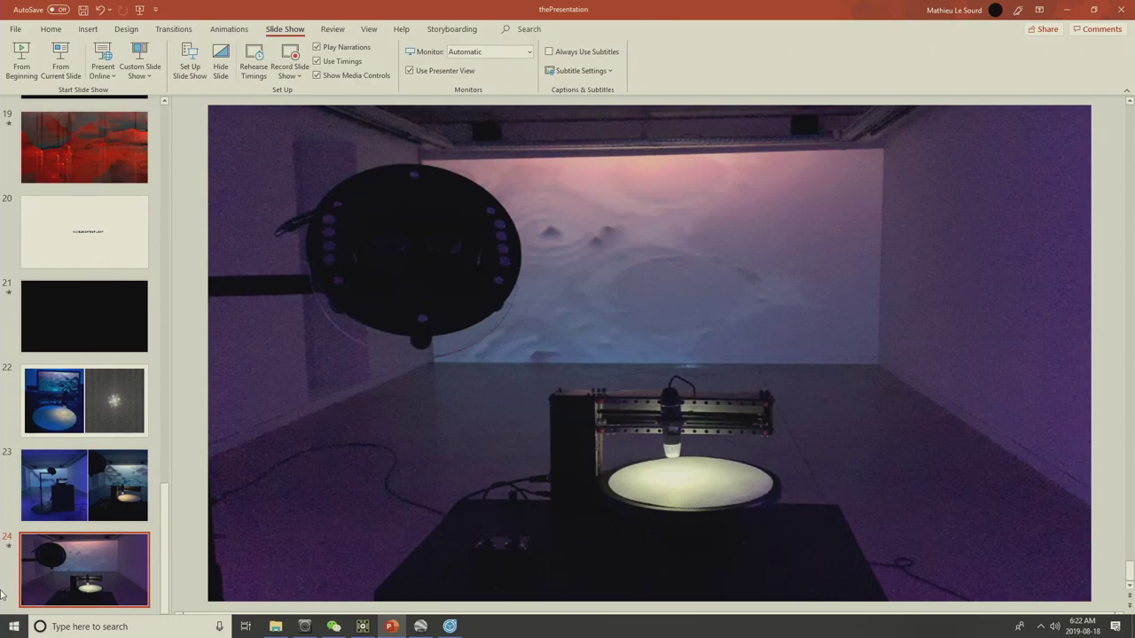
click(53, 399)
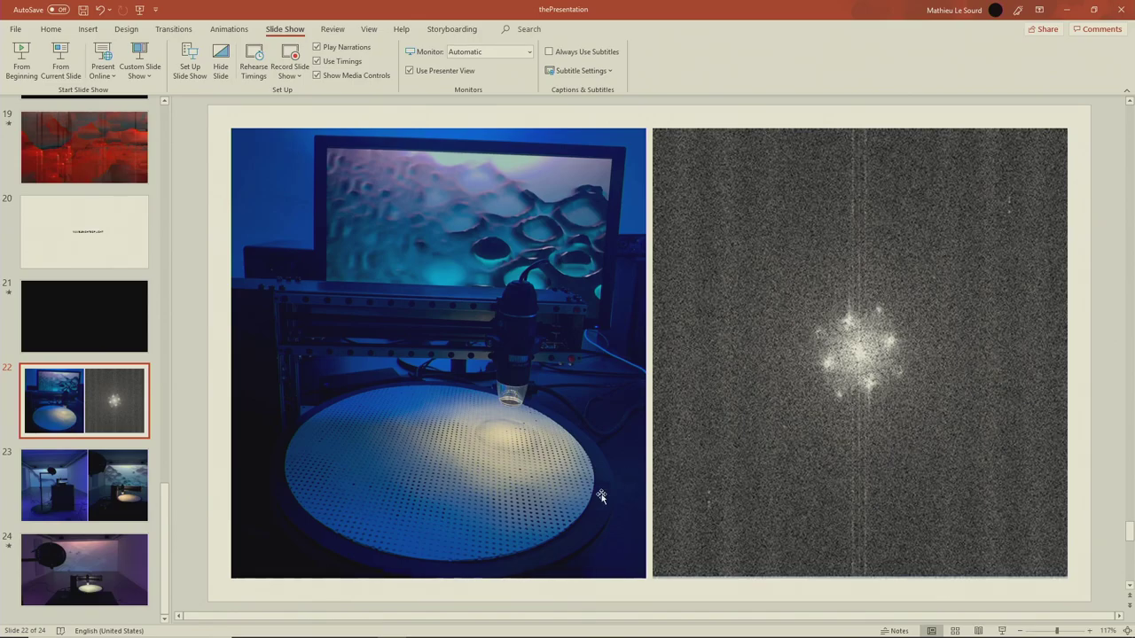
click(80, 572)
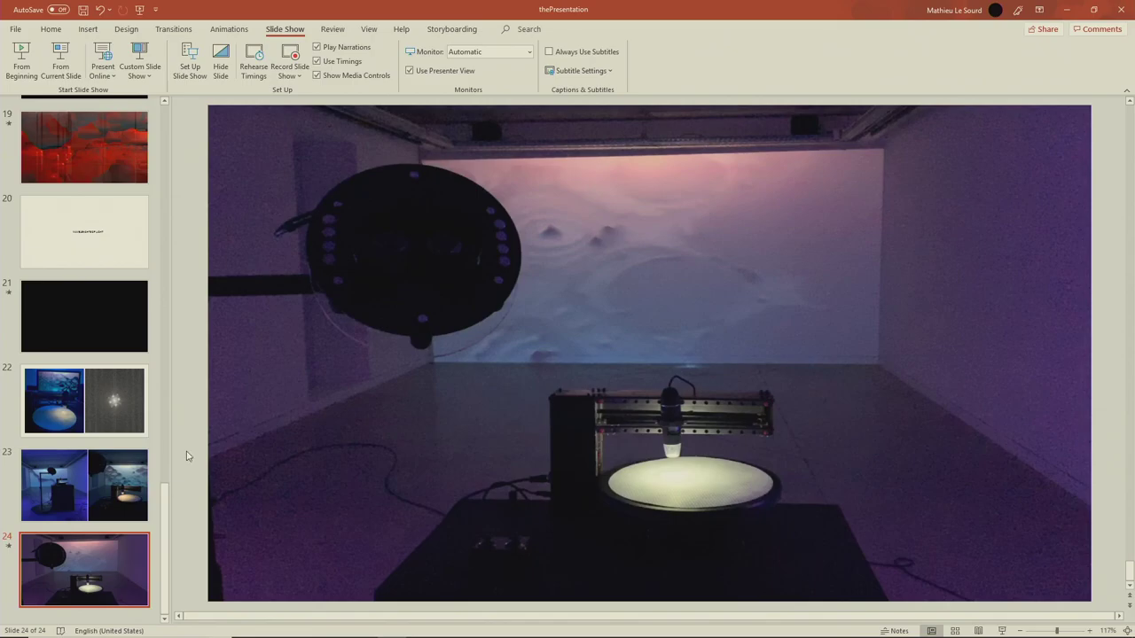
mouse_move(696, 636)
click(99, 500)
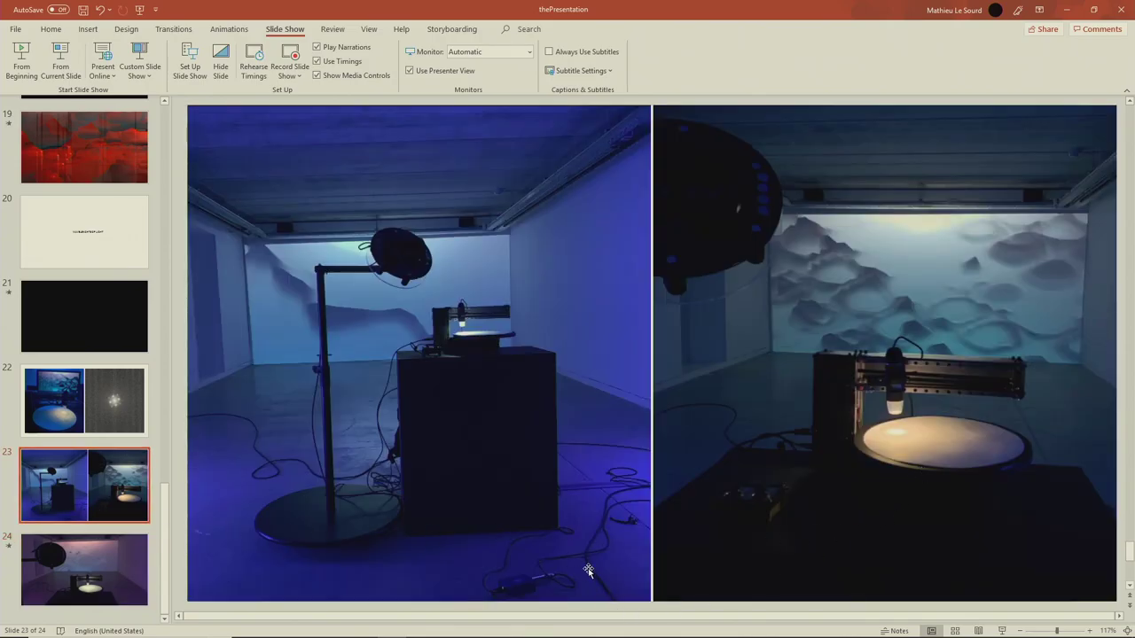
click(115, 539)
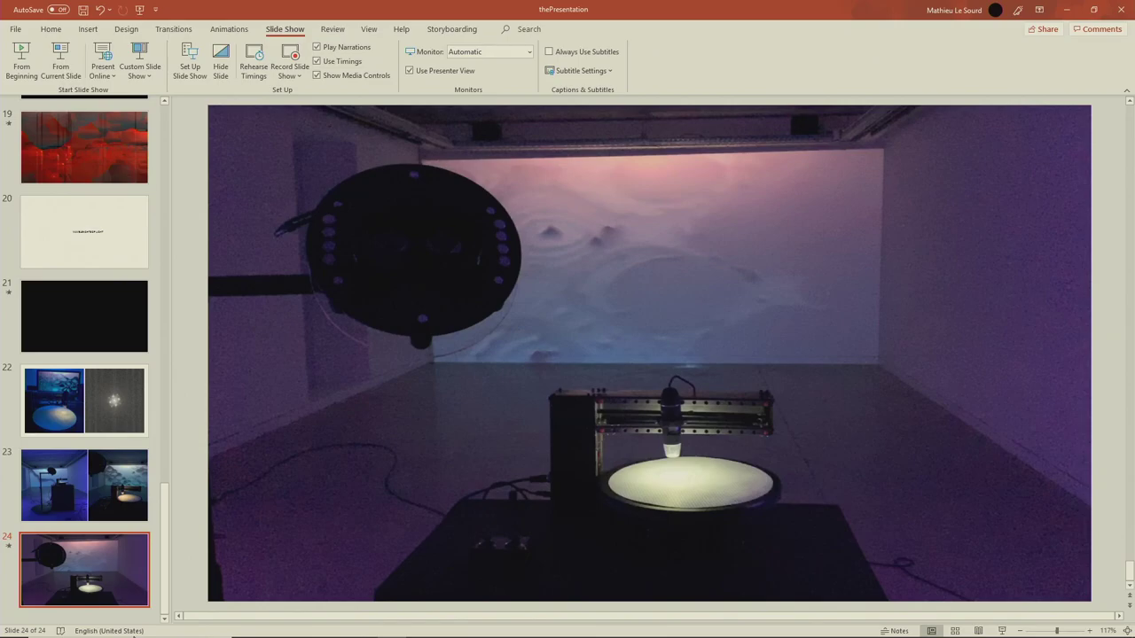
mouse_move(177, 635)
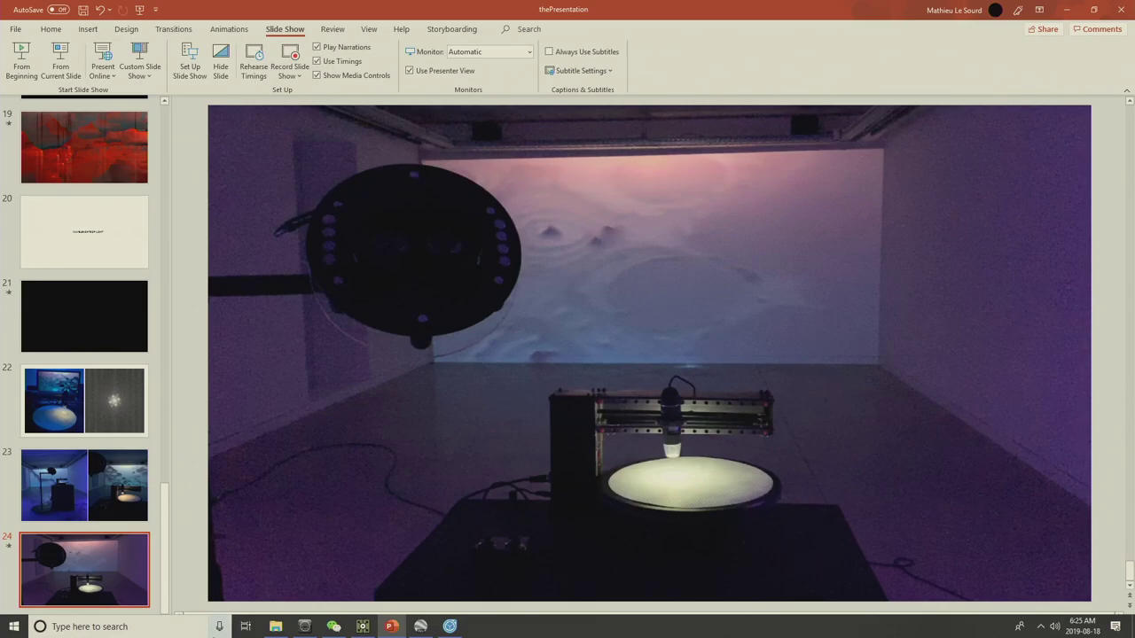
mouse_move(276, 626)
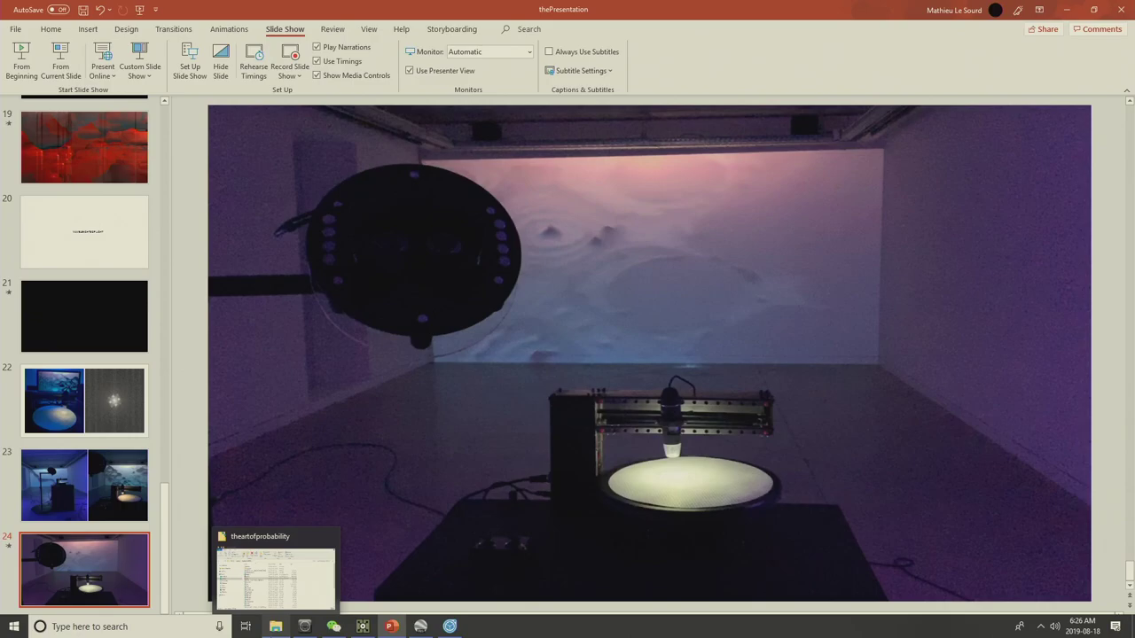
Step: Return to slide 14, the performer video before the red textured projection wall
scroll(80, 225, up, 3)
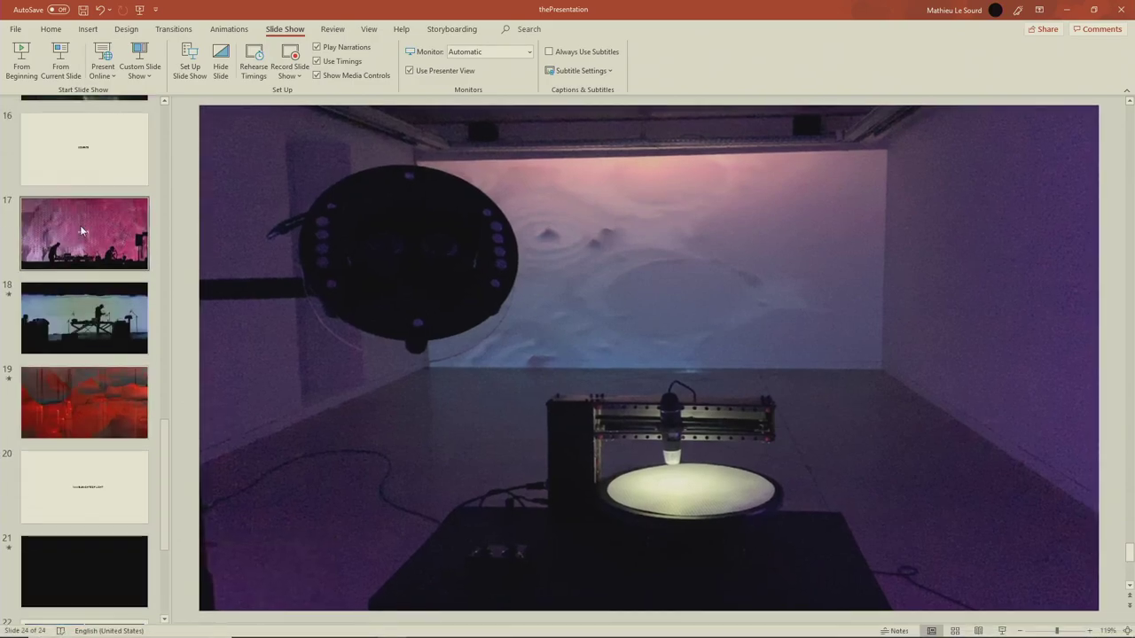
scroll(81, 231, up, 4)
click(88, 301)
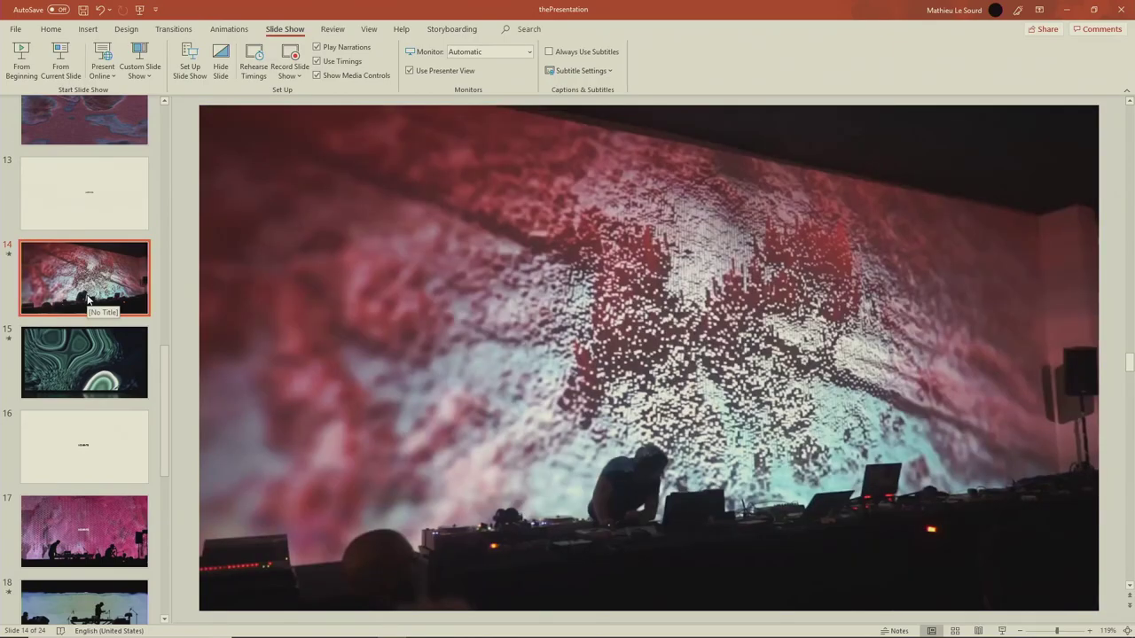